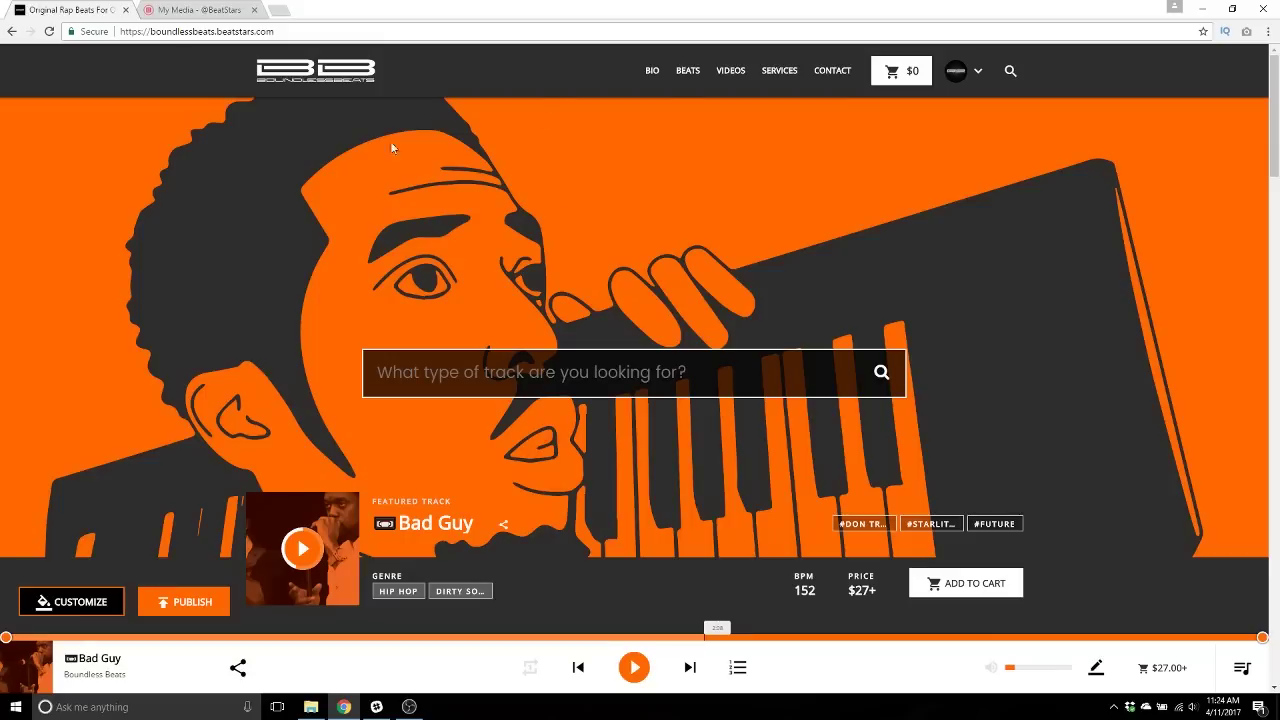
Go back to the storefront, open the Customize Pro Page panel and expand its Fonts section
click(203, 9)
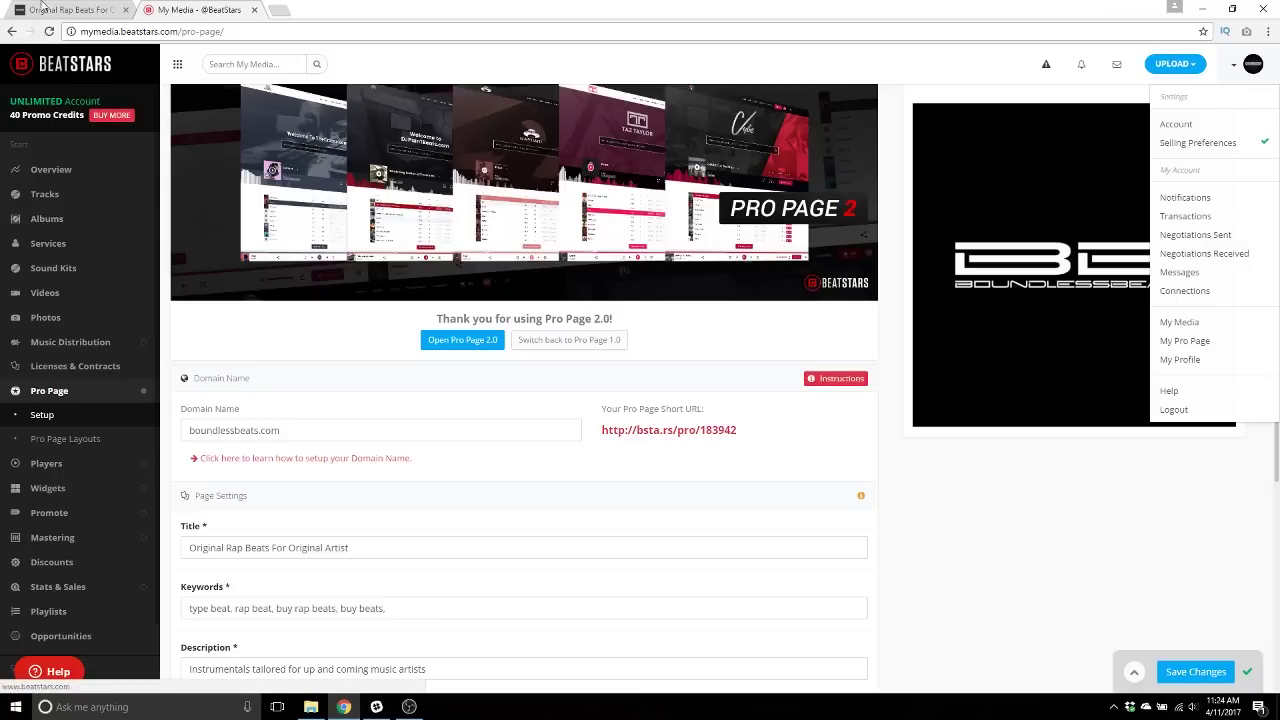
click(84, 11)
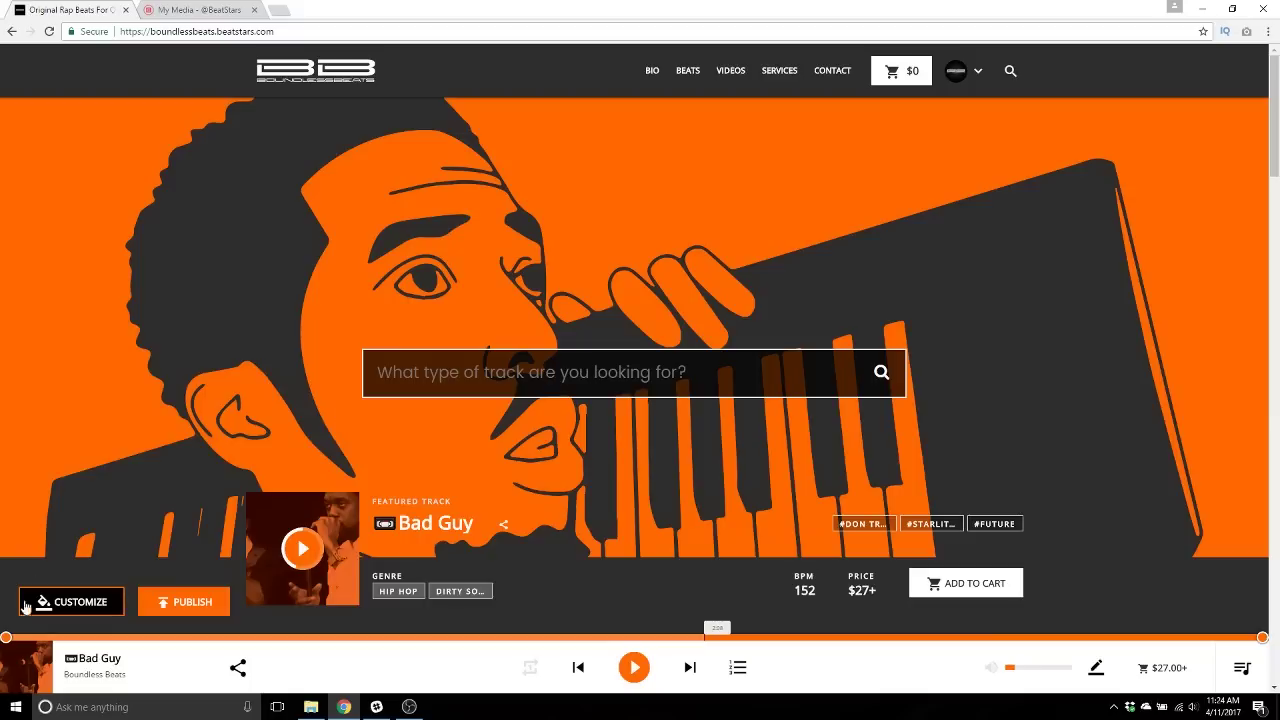
click(97, 605)
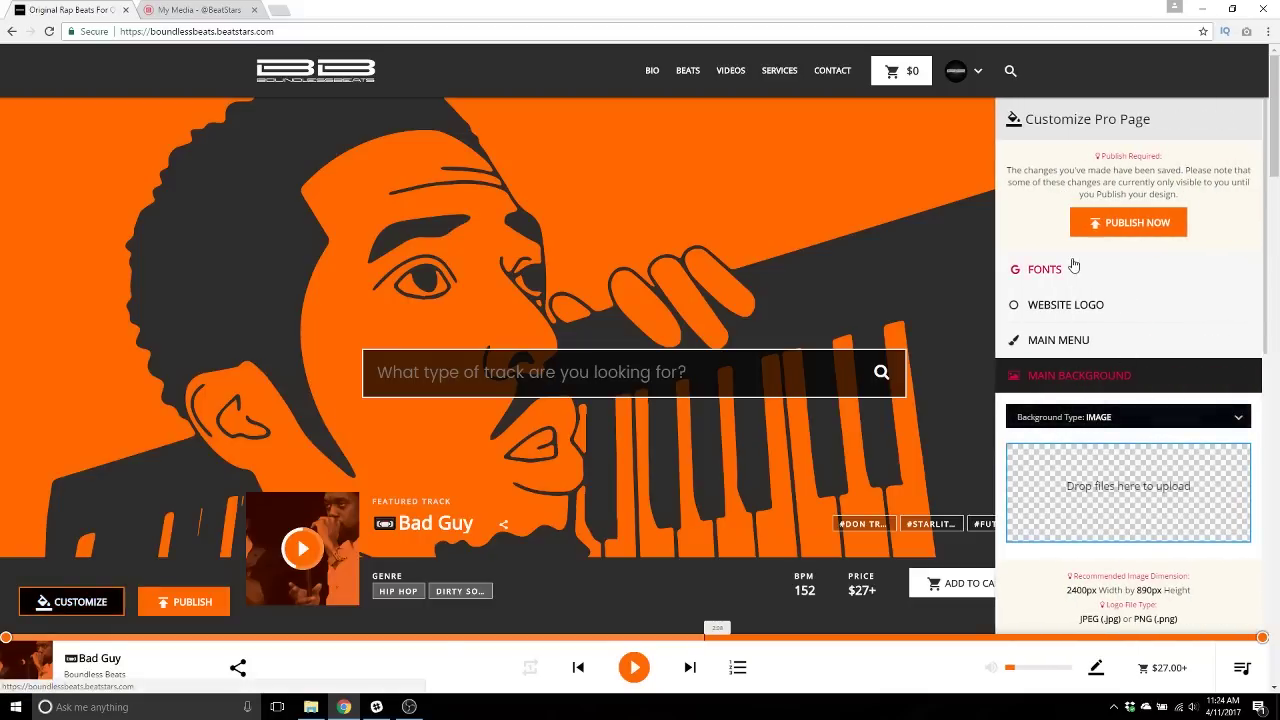
click(1112, 268)
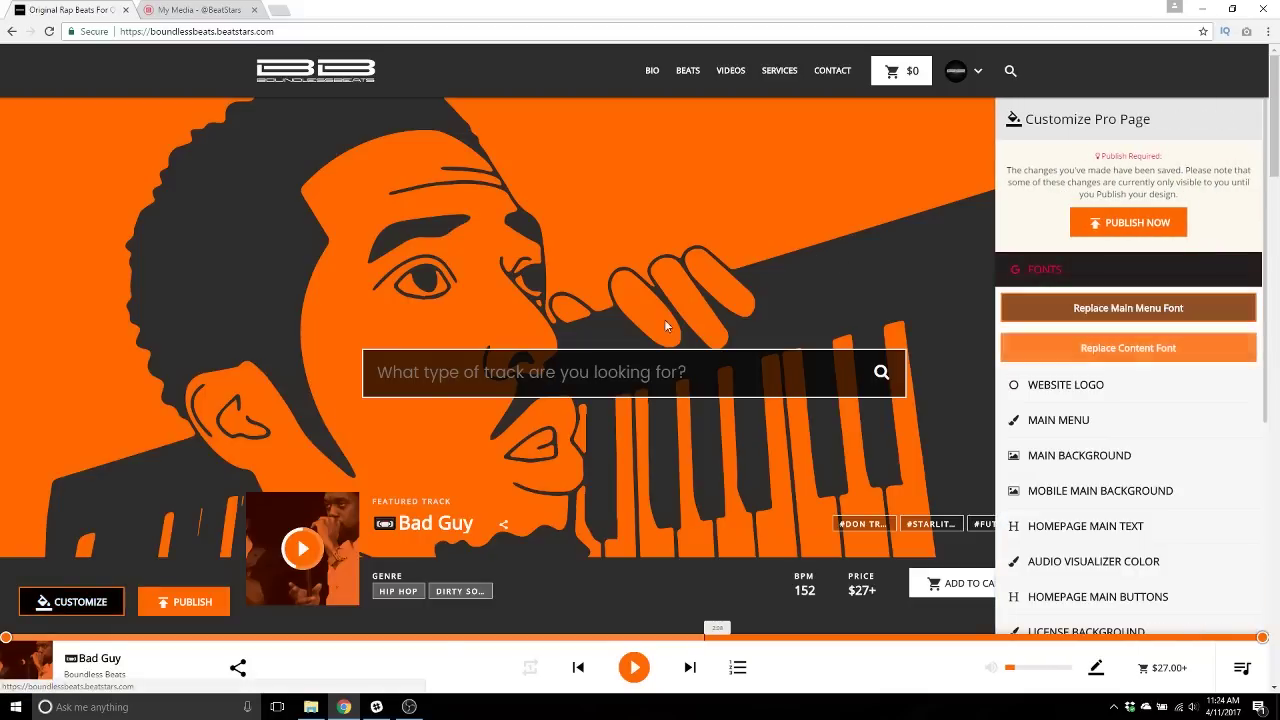
scroll(672, 286, down, 15)
scroll(672, 286, up, 6)
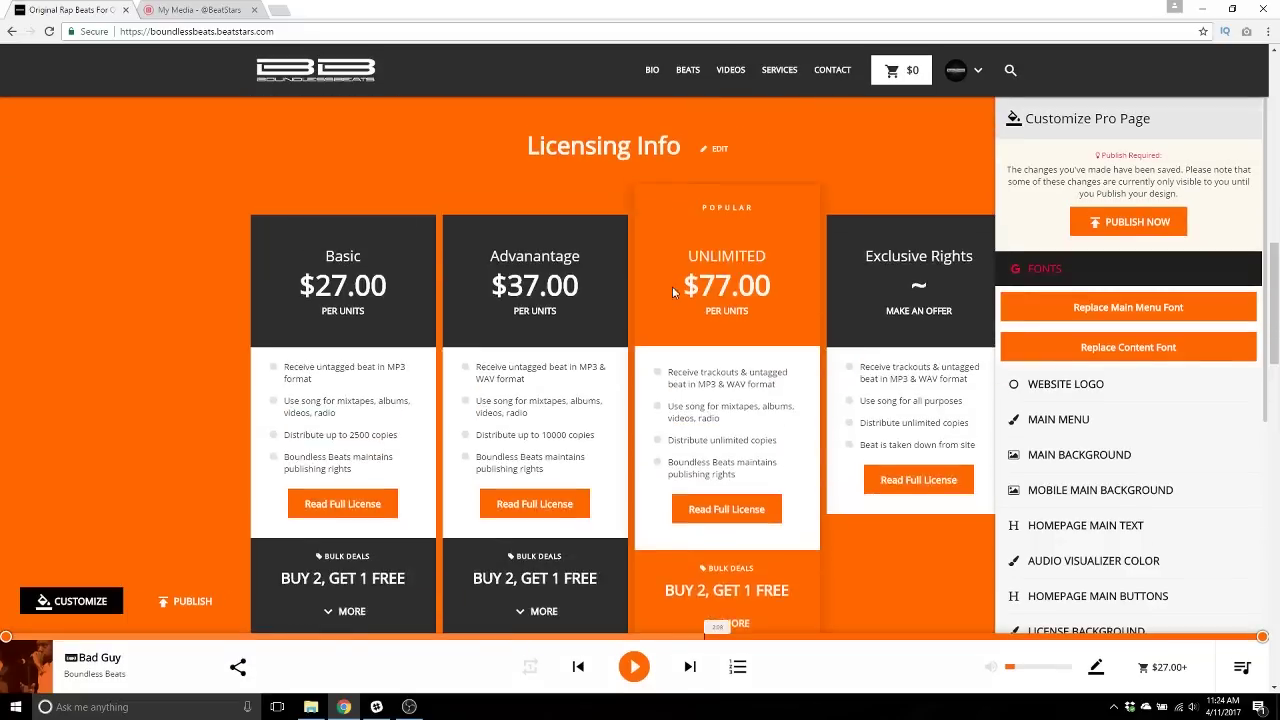
scroll(672, 286, up, 10)
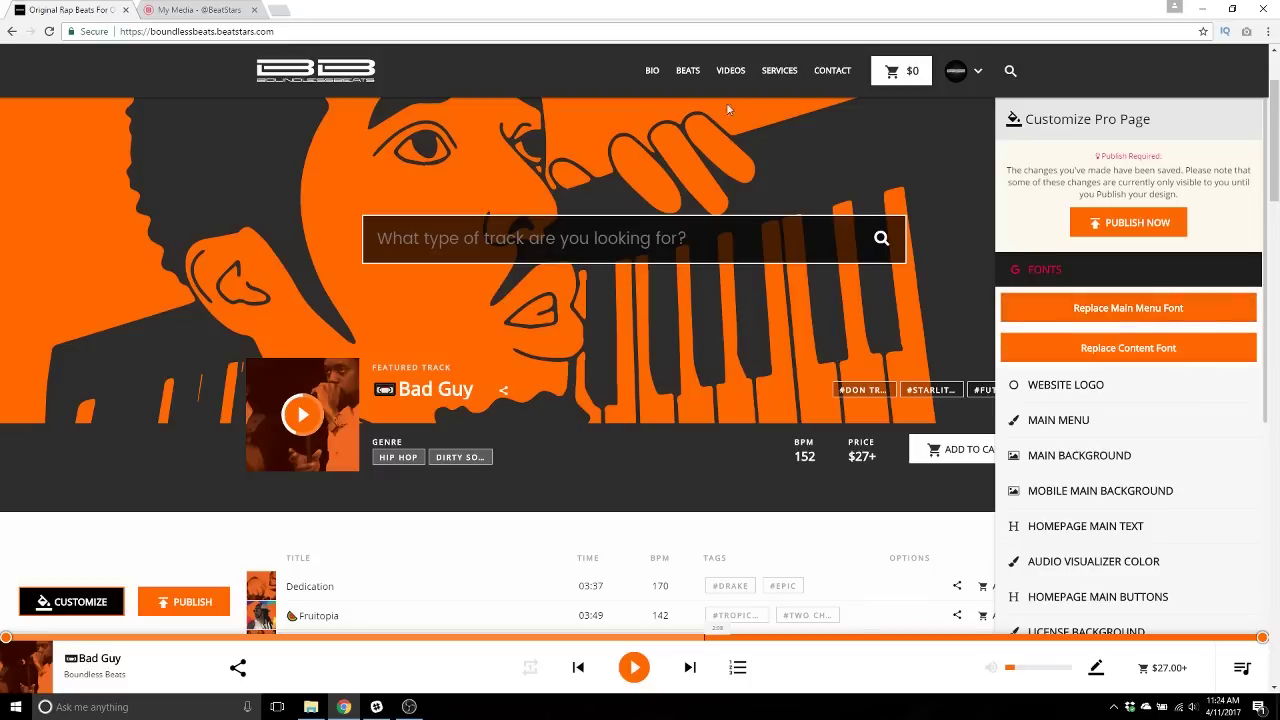
Apply Merriweather as the main menu font
click(1130, 314)
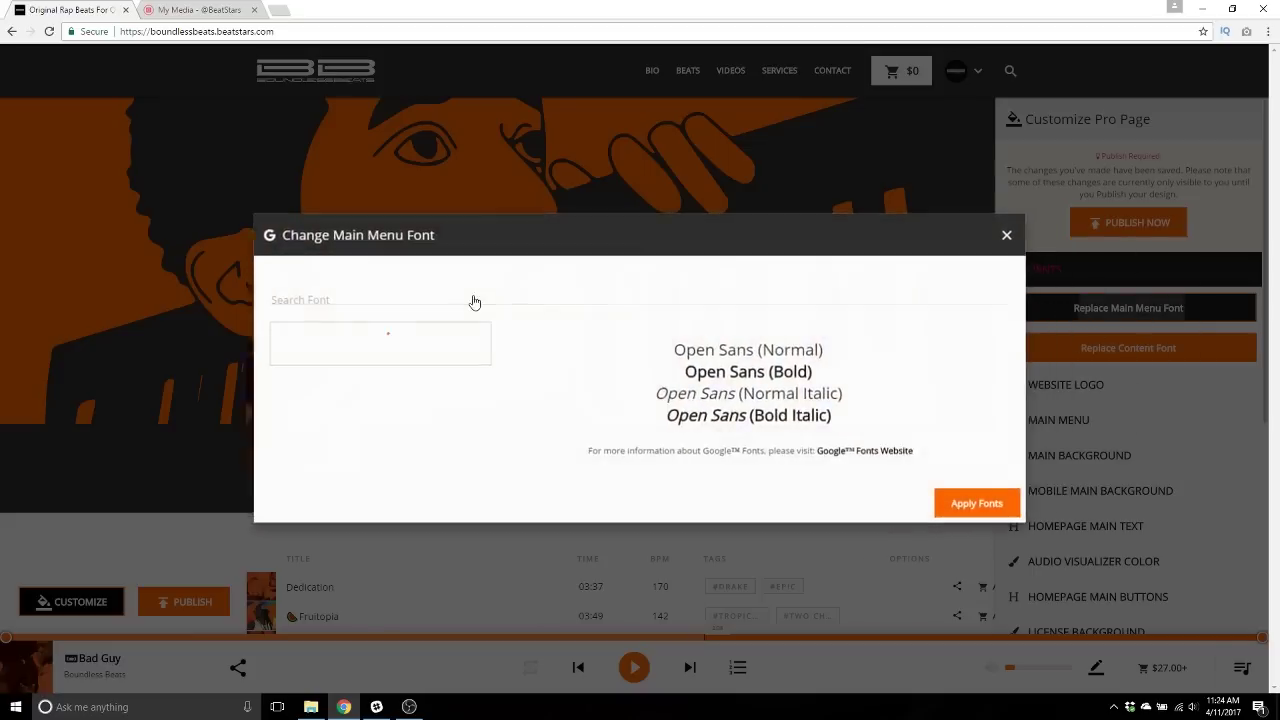
scroll(343, 380, down, 3)
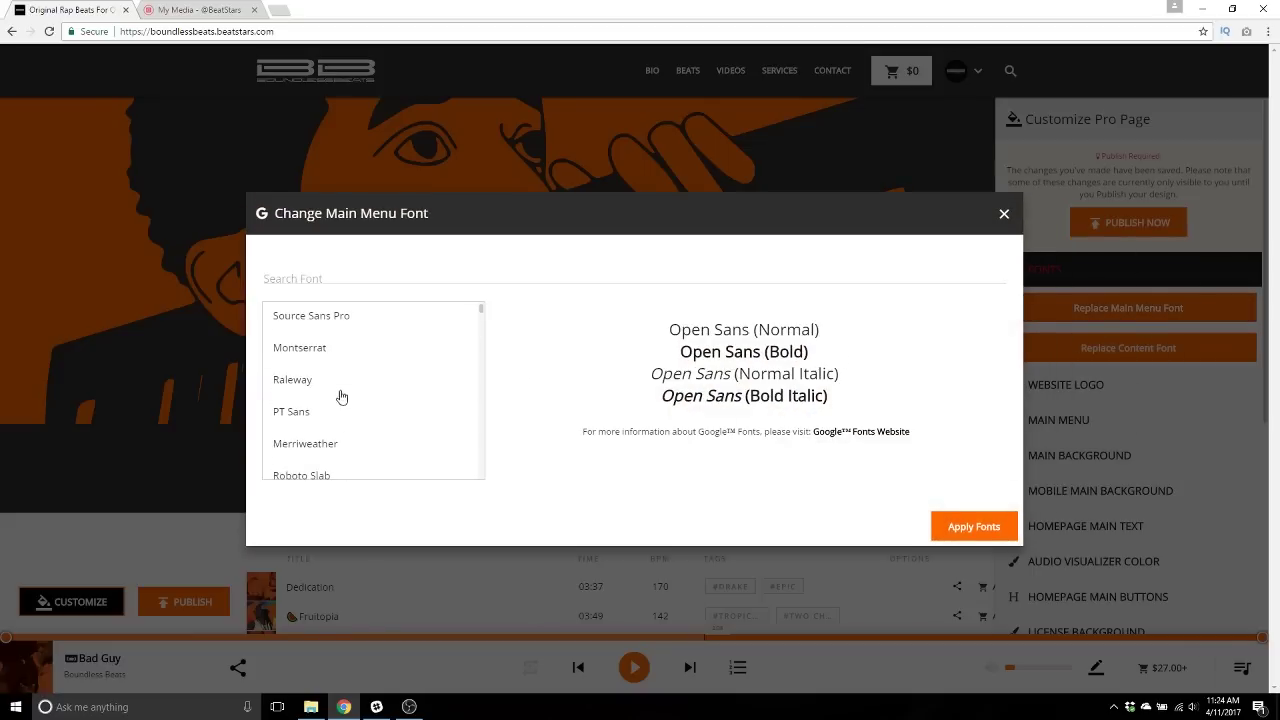
click(330, 443)
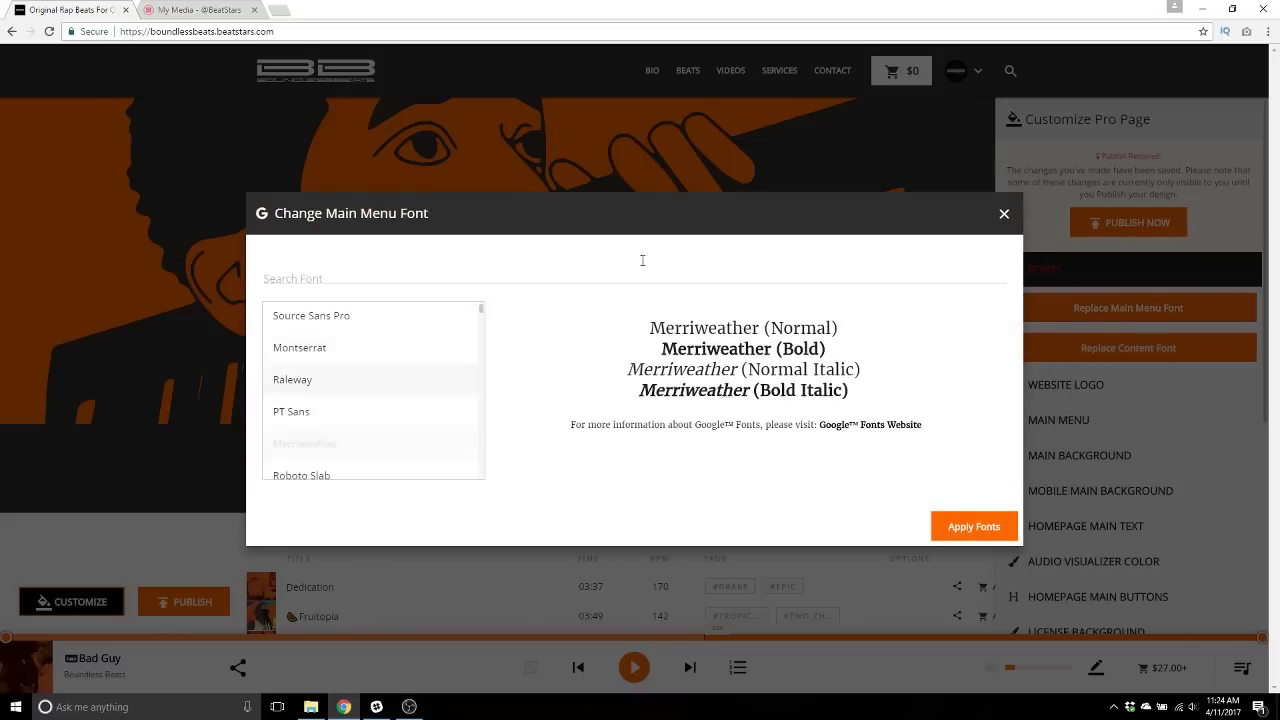
click(973, 527)
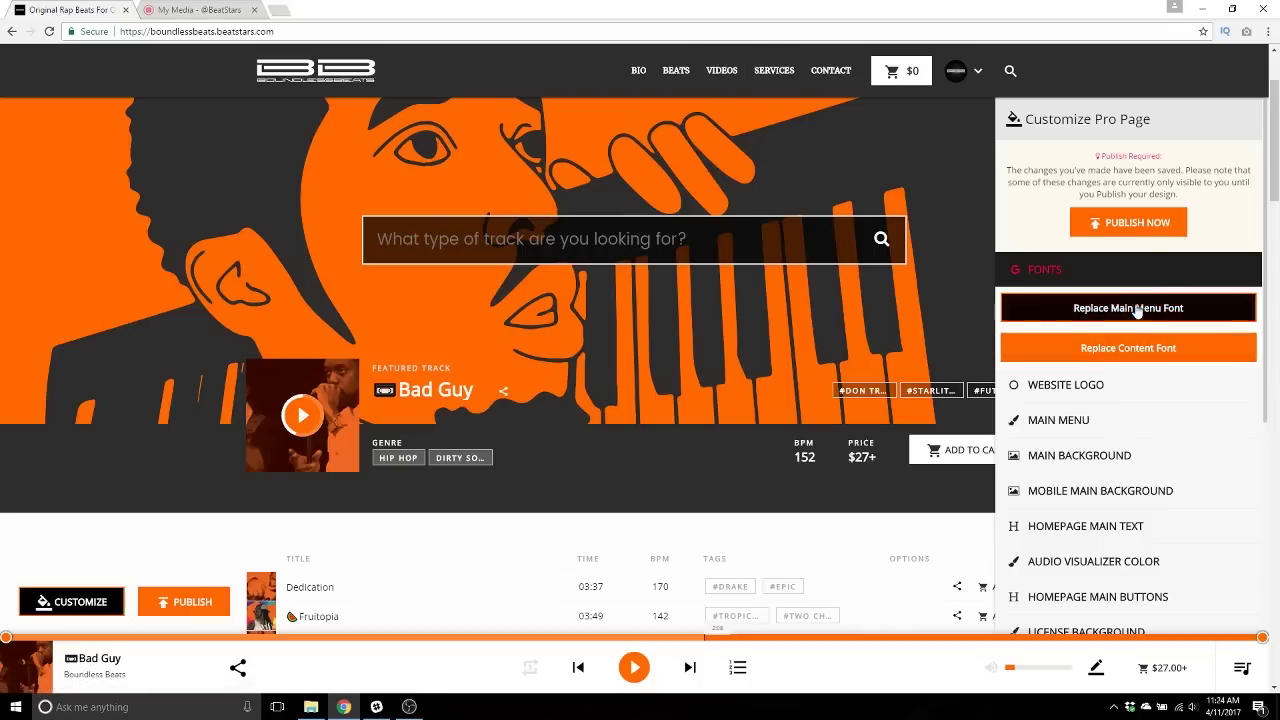
Replace the main menu font with Open Sans
click(1063, 309)
click(337, 362)
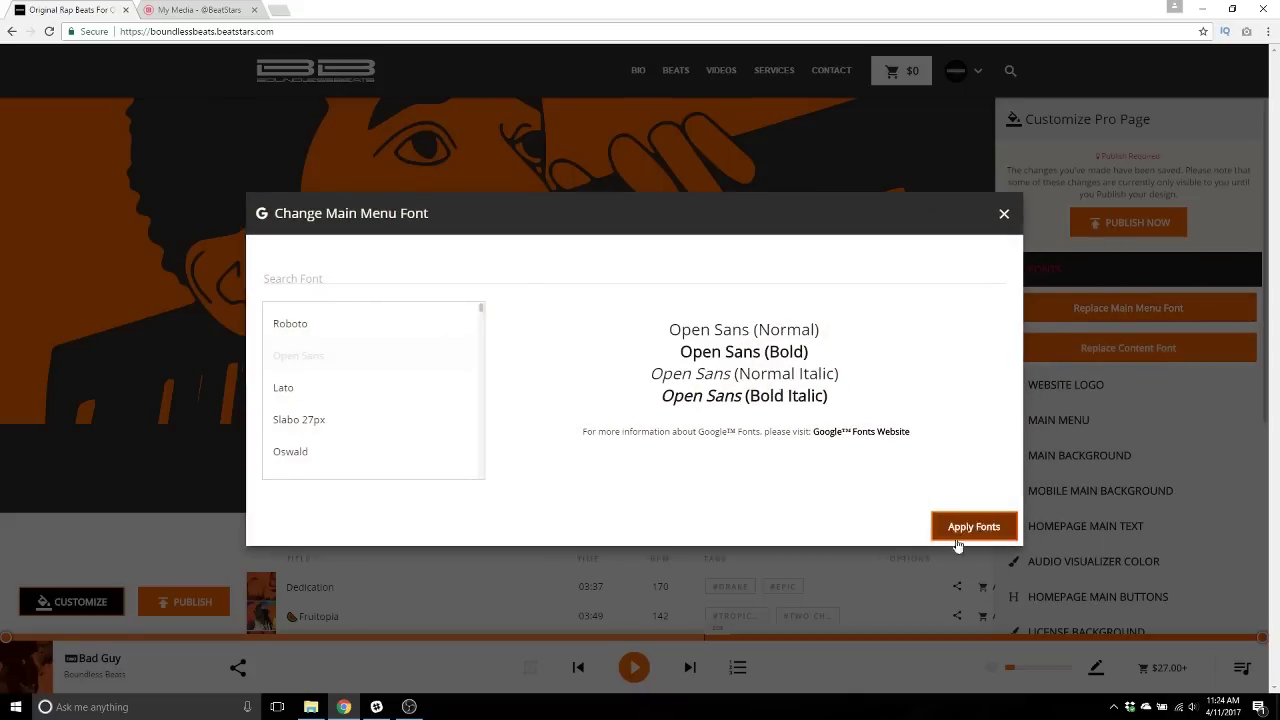
click(983, 537)
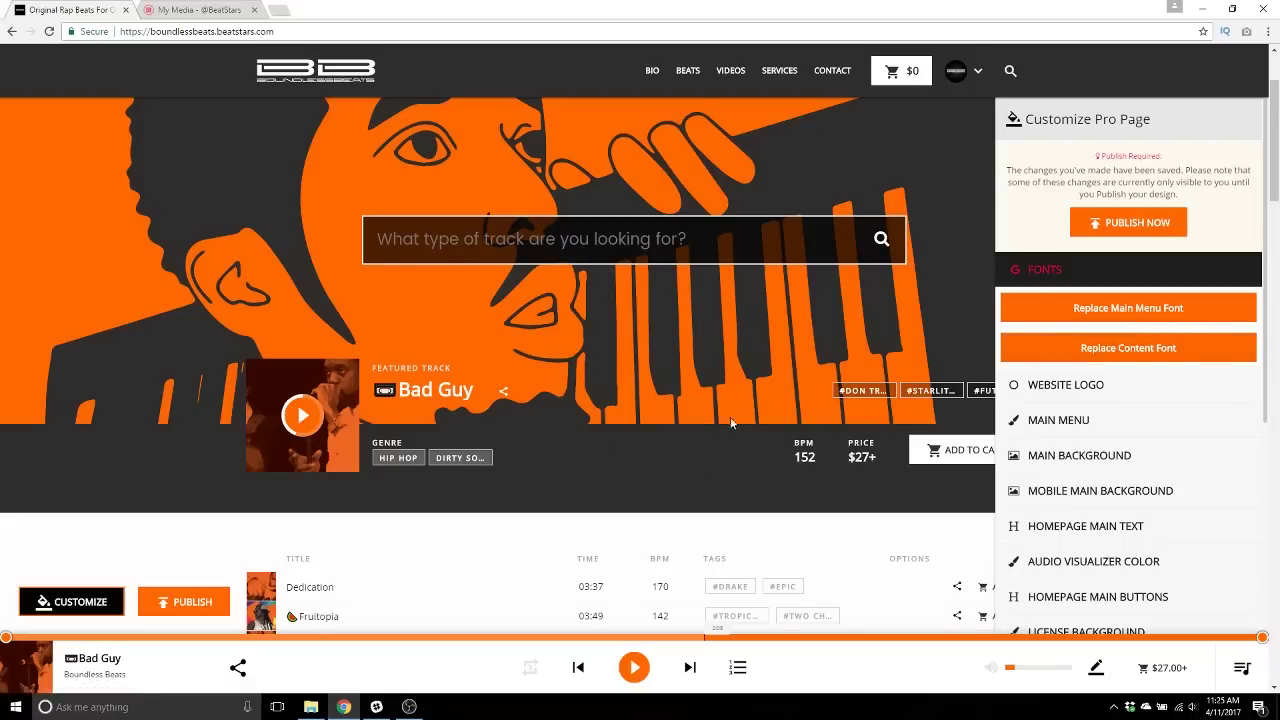
Switch the website logo to a text logo reading 'boundless beats'
scroll(730, 422, down, 3)
scroll(713, 391, up, 3)
click(1062, 390)
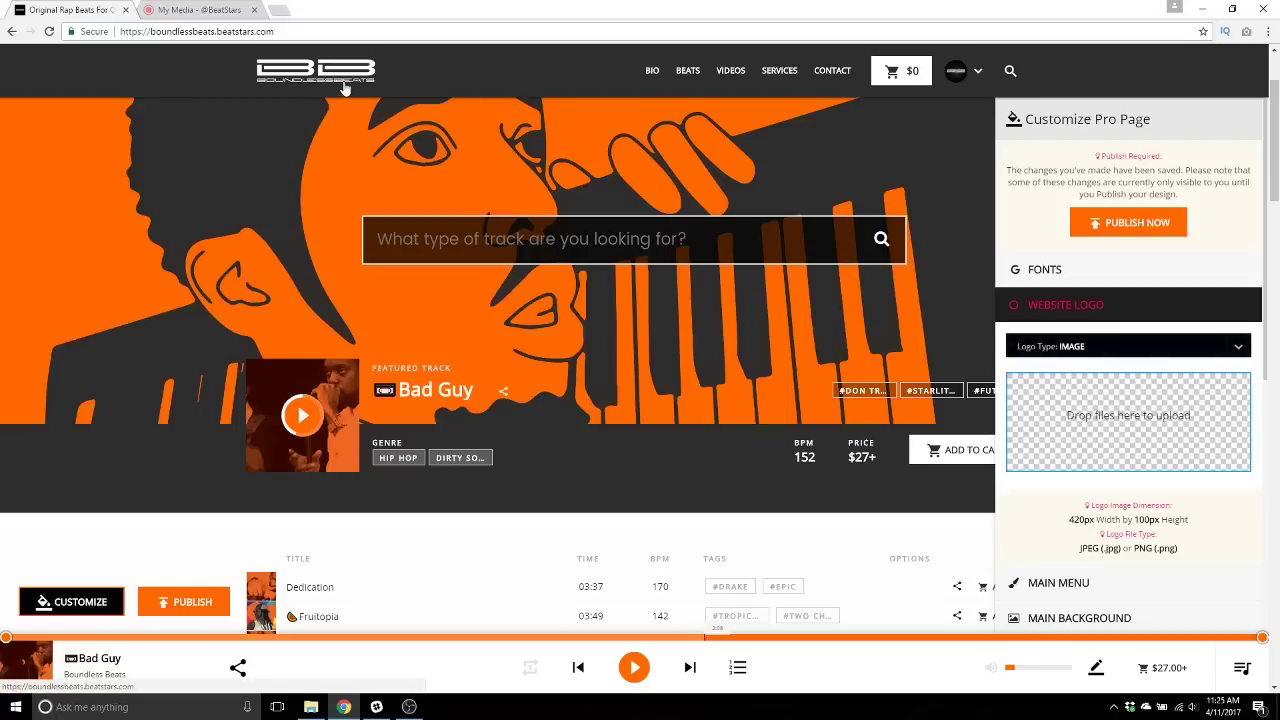
click(1239, 348)
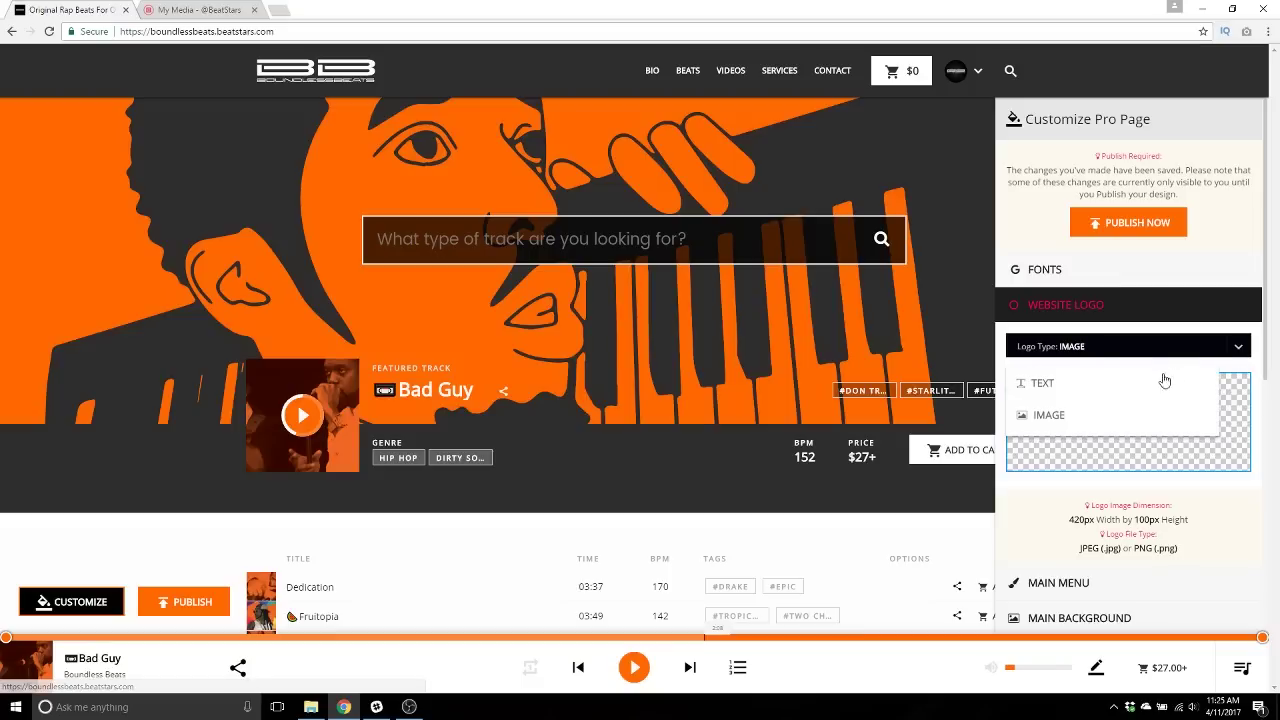
click(1077, 385)
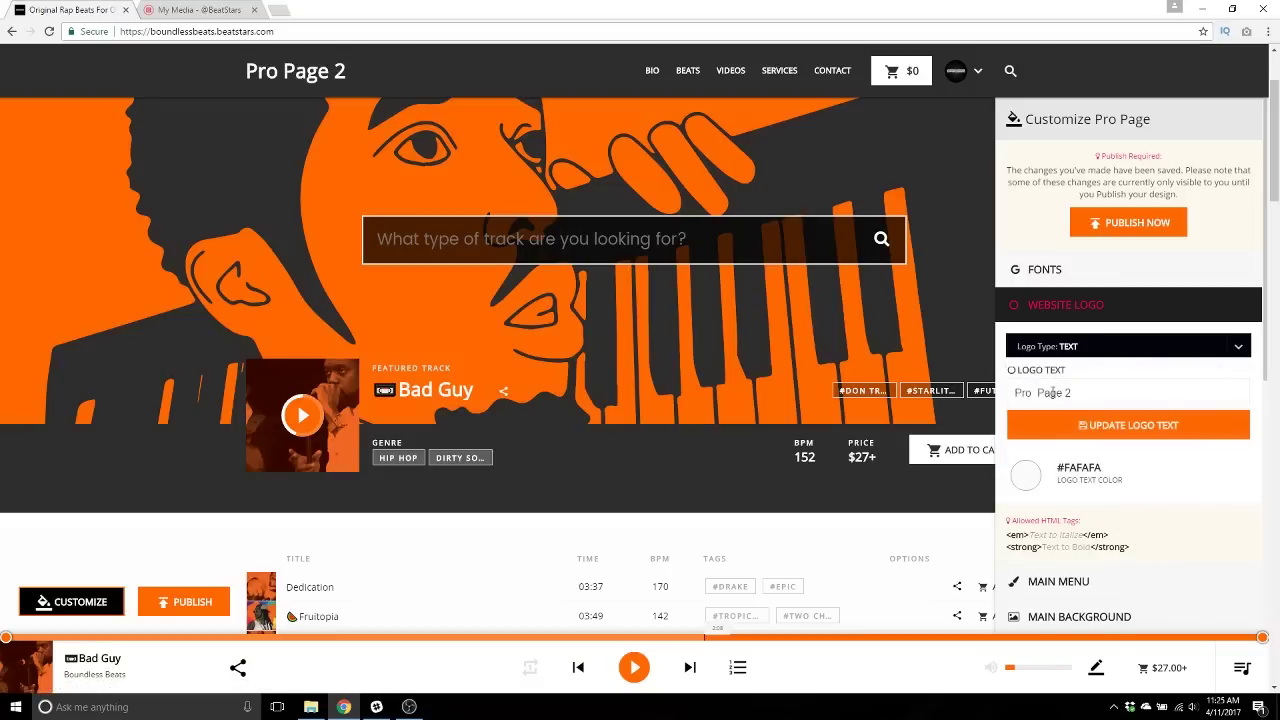
click(1088, 392)
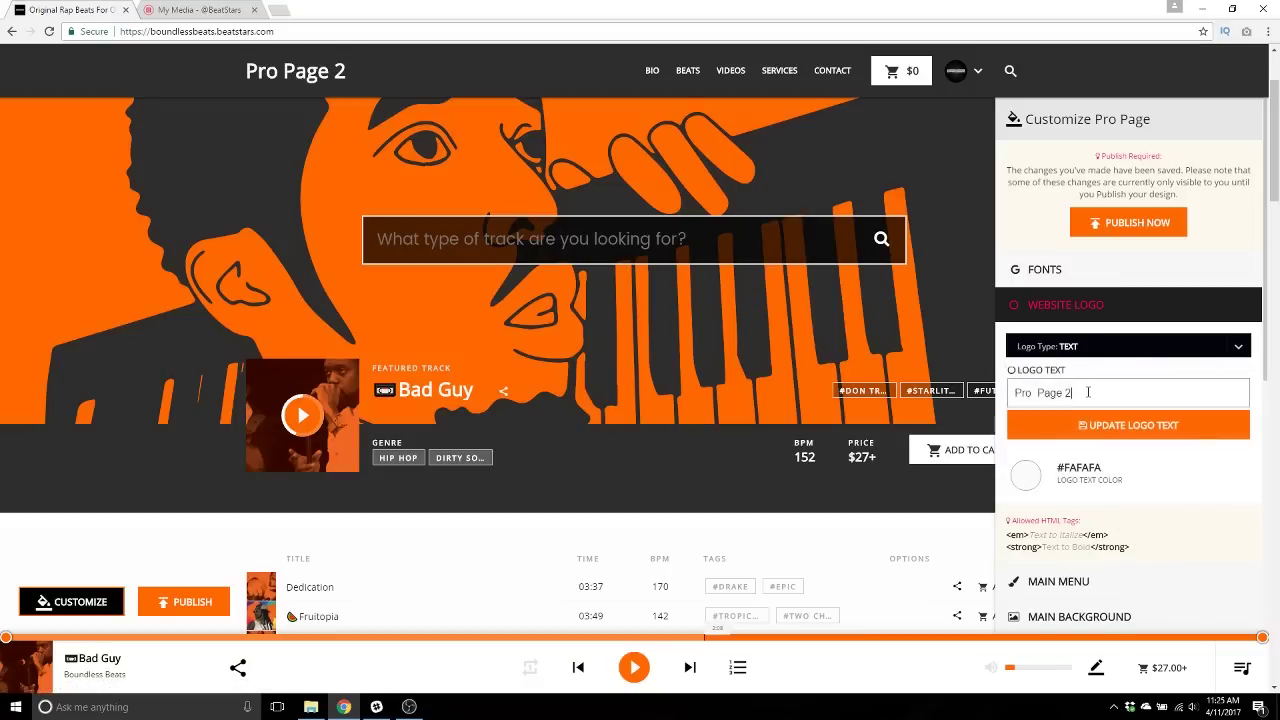
key(ctrl+a)
text(bou)
click(1163, 425)
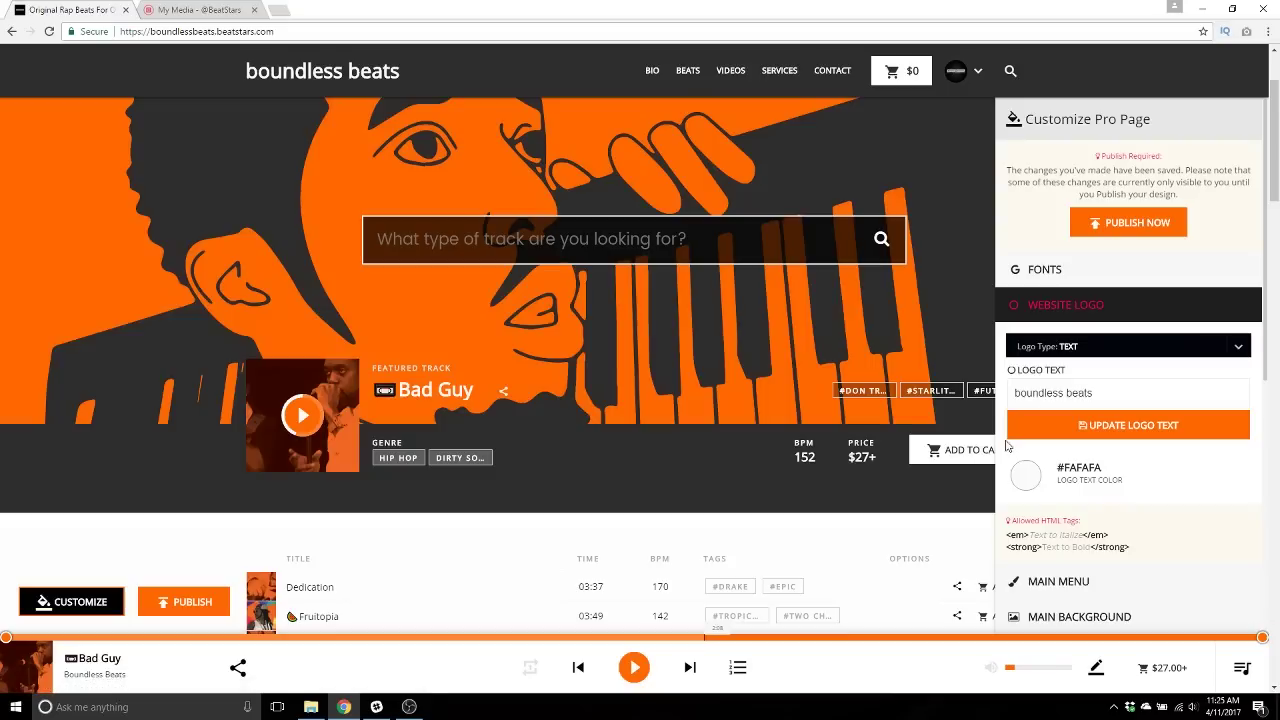
Set the logo type back to Image and expand the Main Menu settings
click(1232, 347)
click(1096, 418)
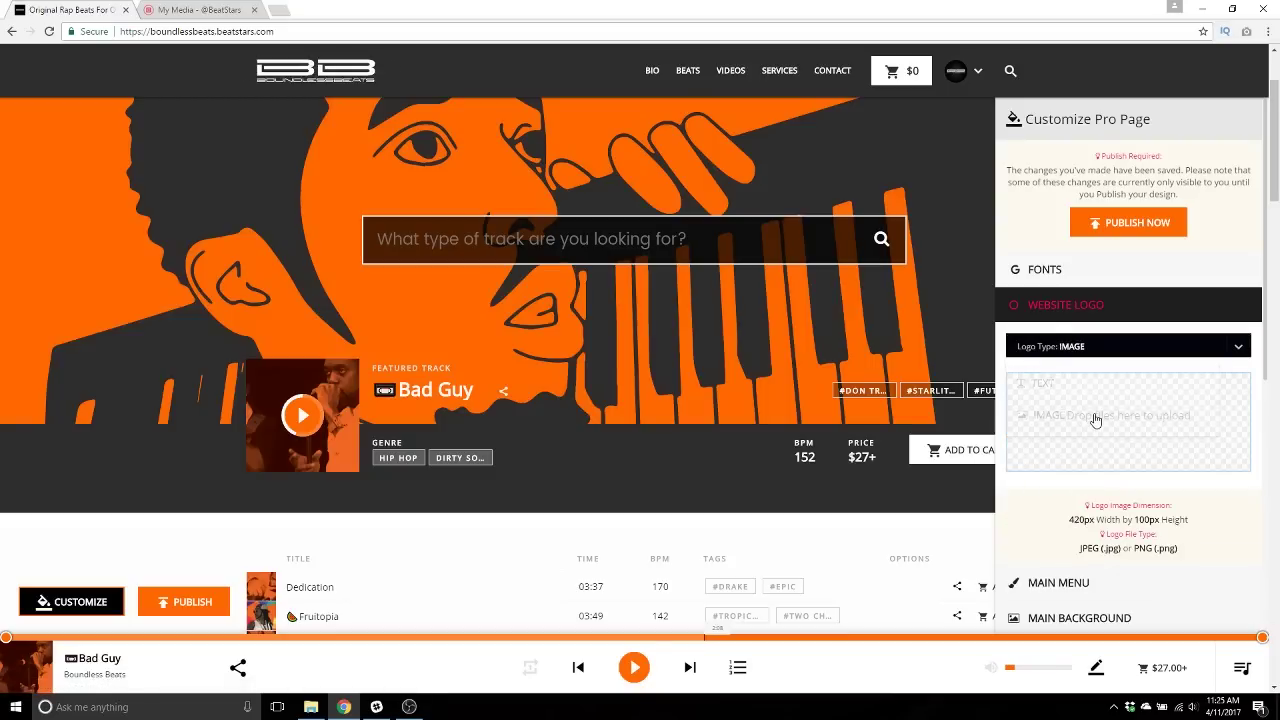
scroll(1120, 425, down, 1)
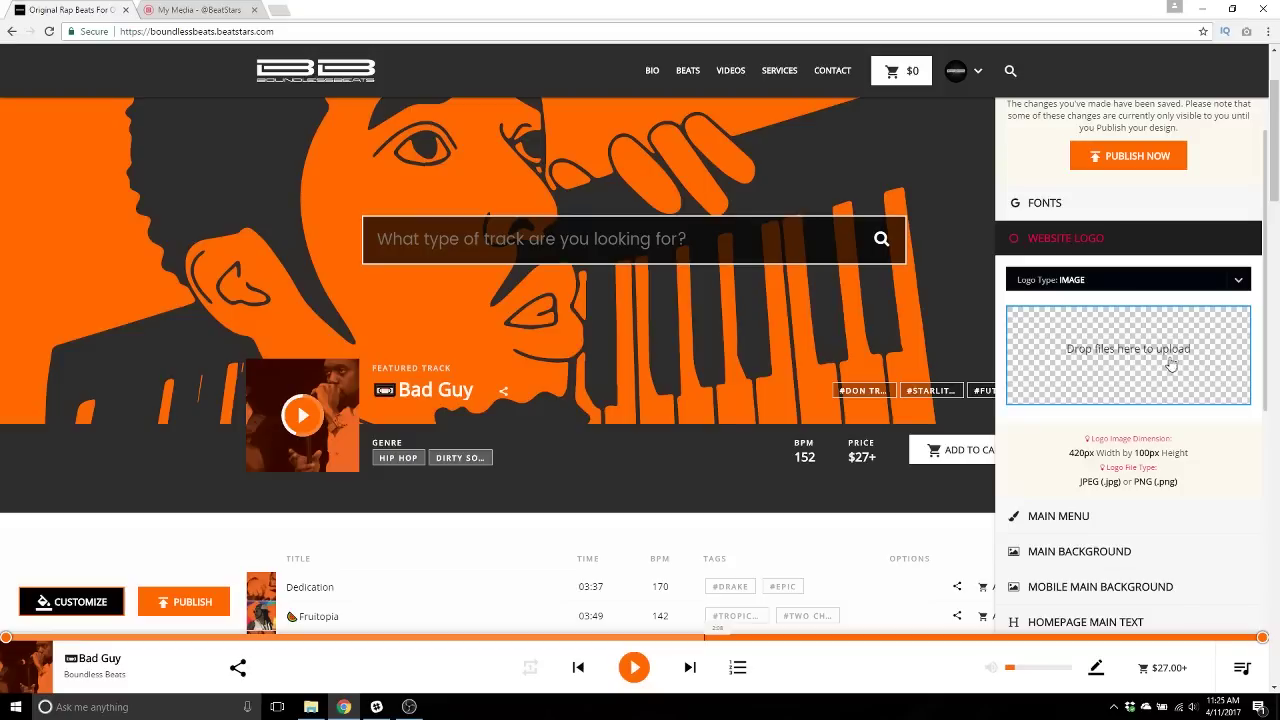
scroll(1148, 382, down, 1)
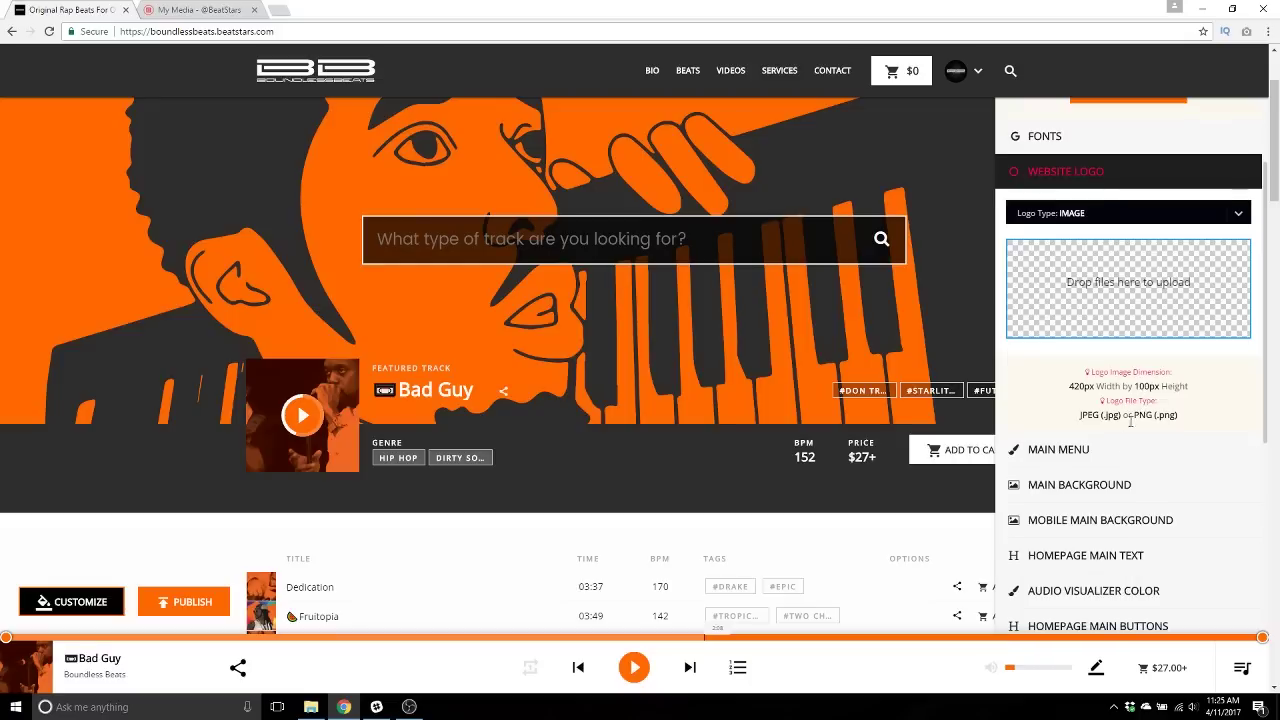
click(1080, 459)
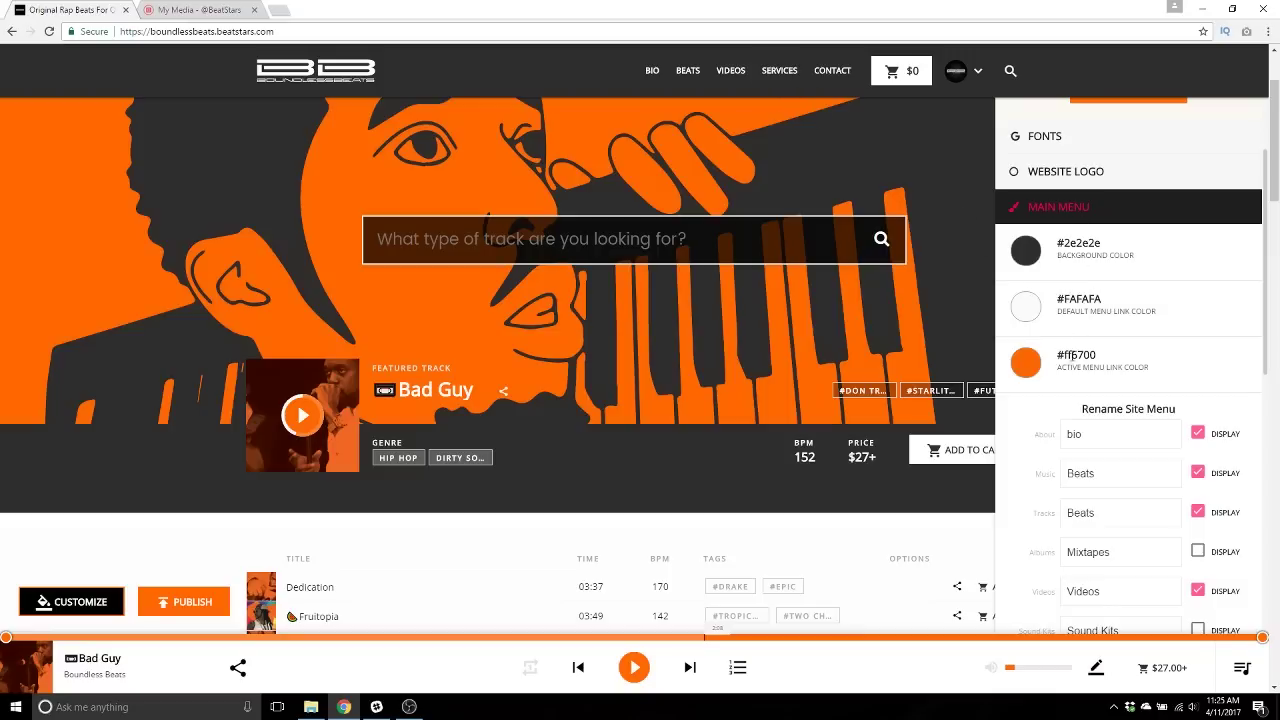
From the Beats page, change the menu label 'bio' to 'about' and publish the site menu
click(688, 74)
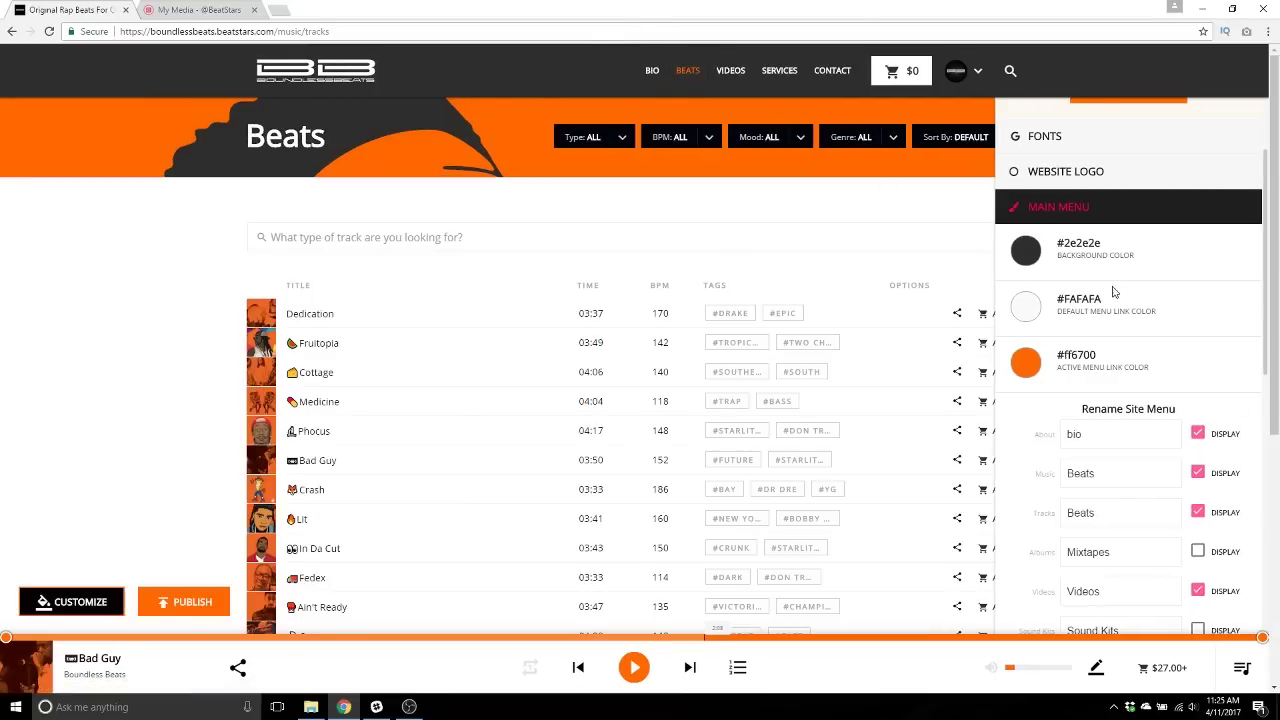
scroll(1068, 375, down, 2)
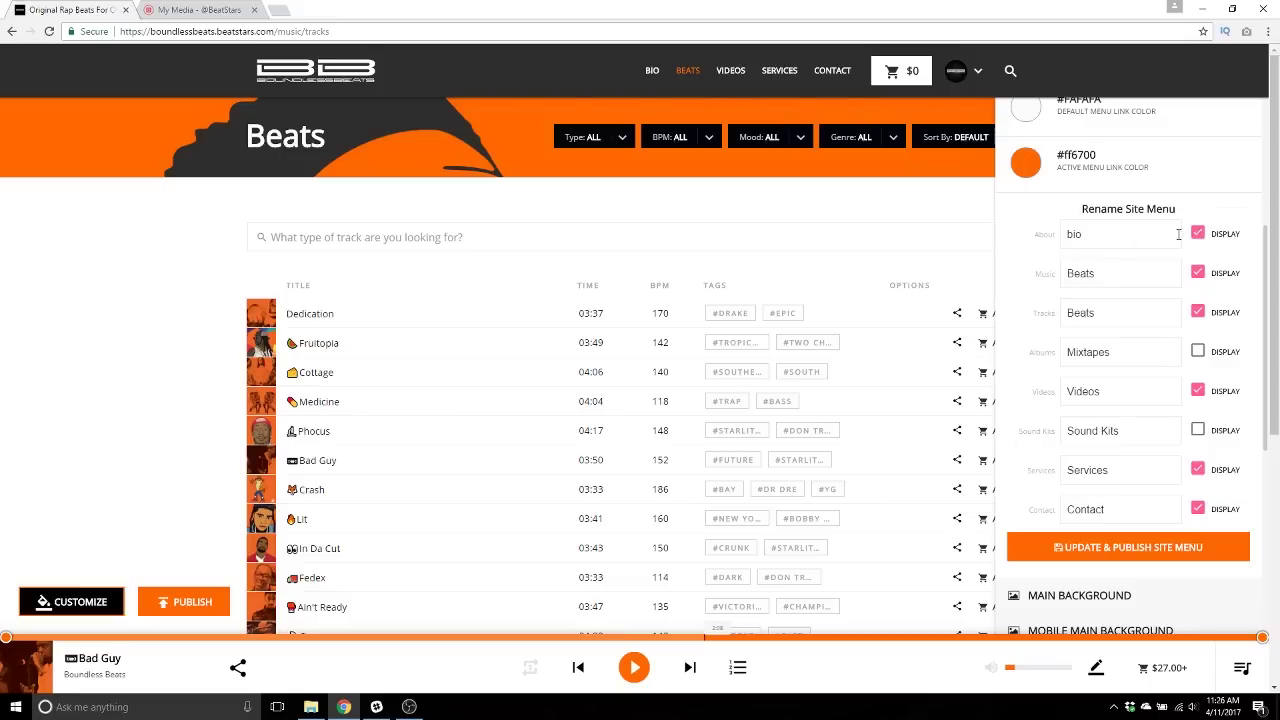
double_click(1134, 244)
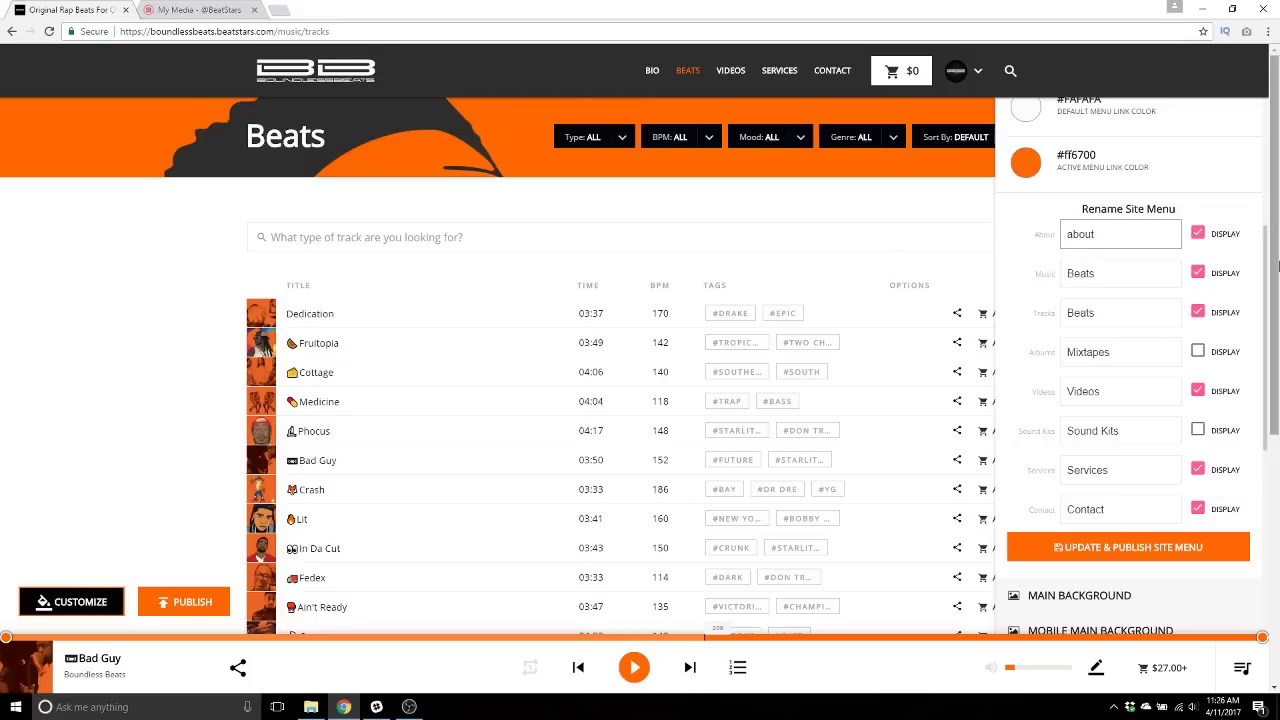
click(1129, 549)
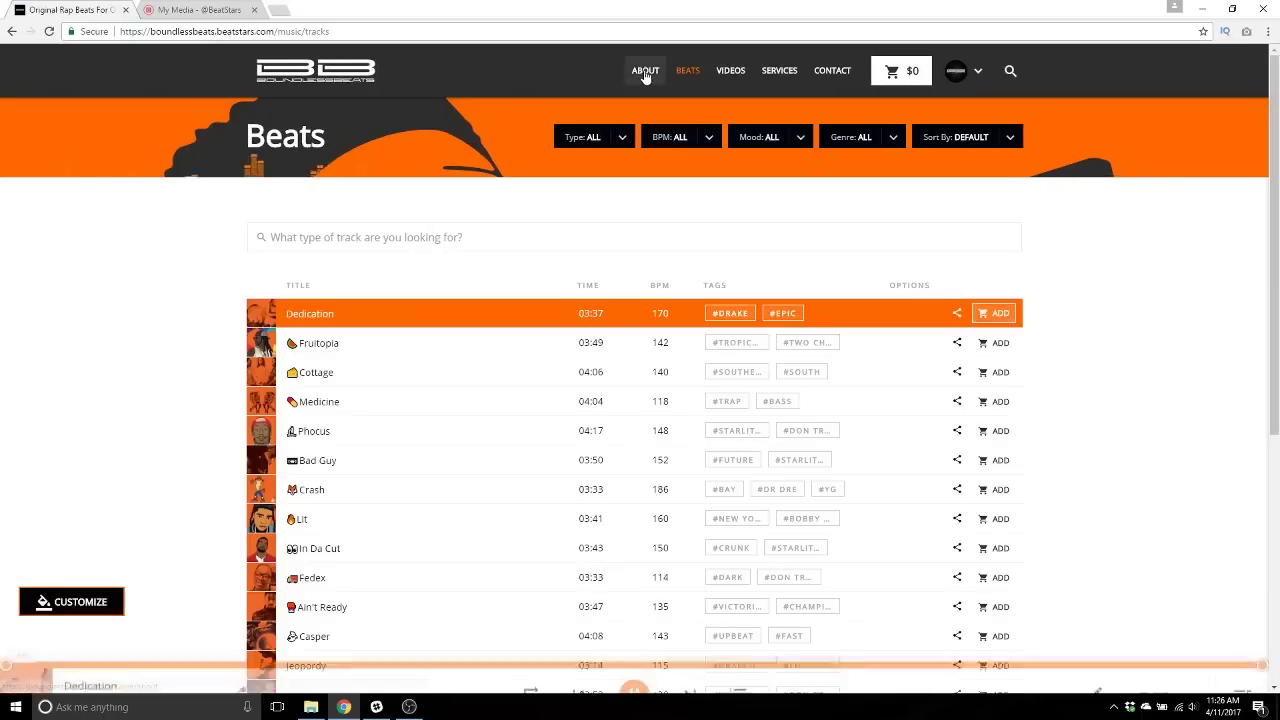
Pause the Dedication track, reopen Main Menu settings and untick the about link's display box
click(100, 601)
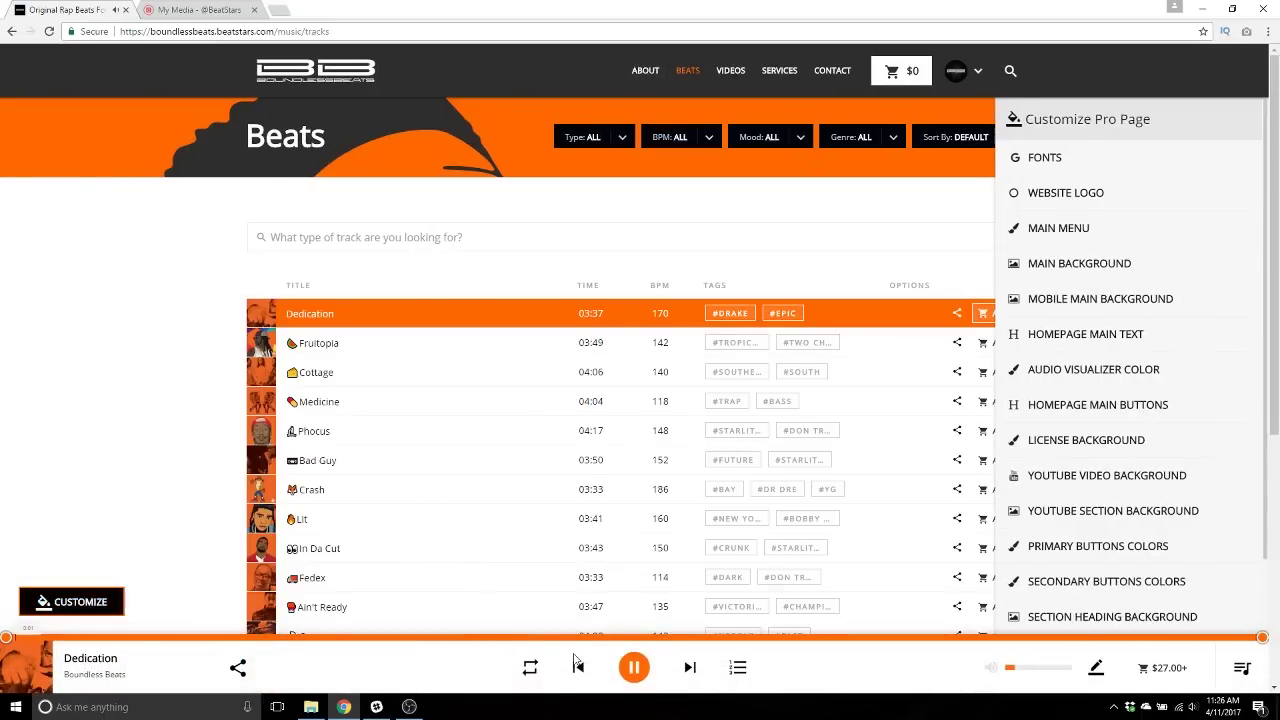
click(633, 667)
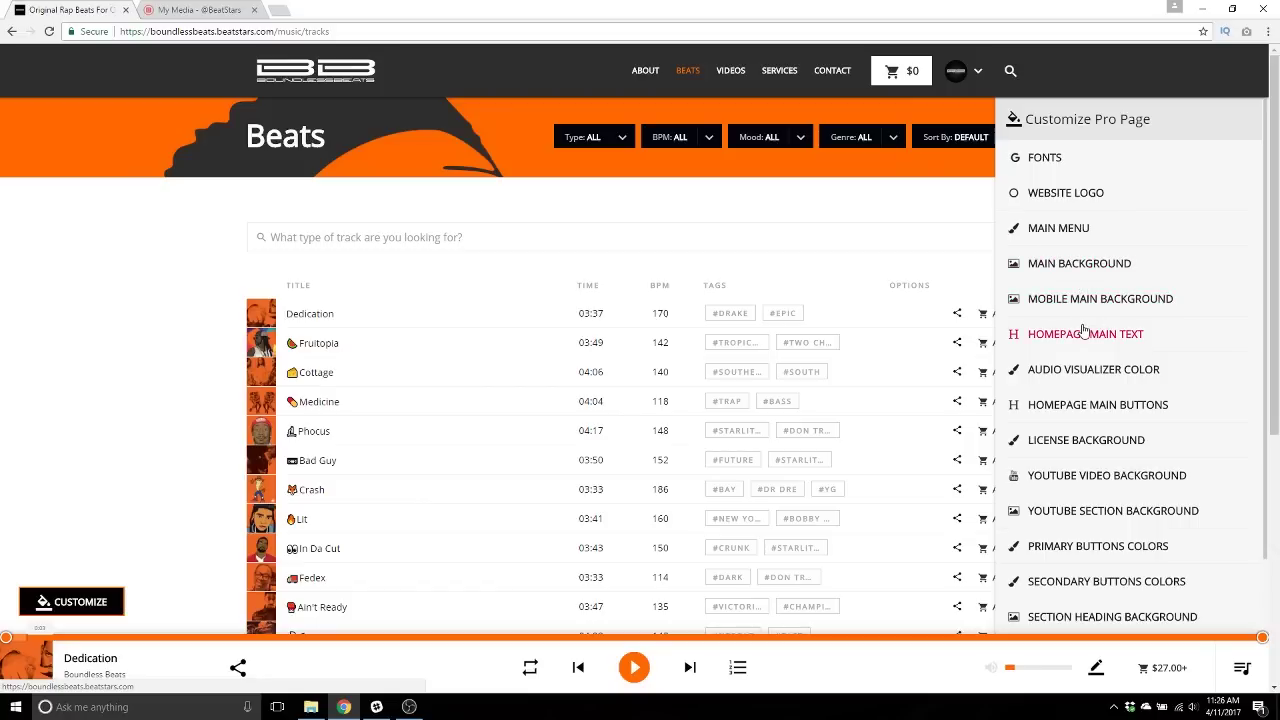
click(1092, 229)
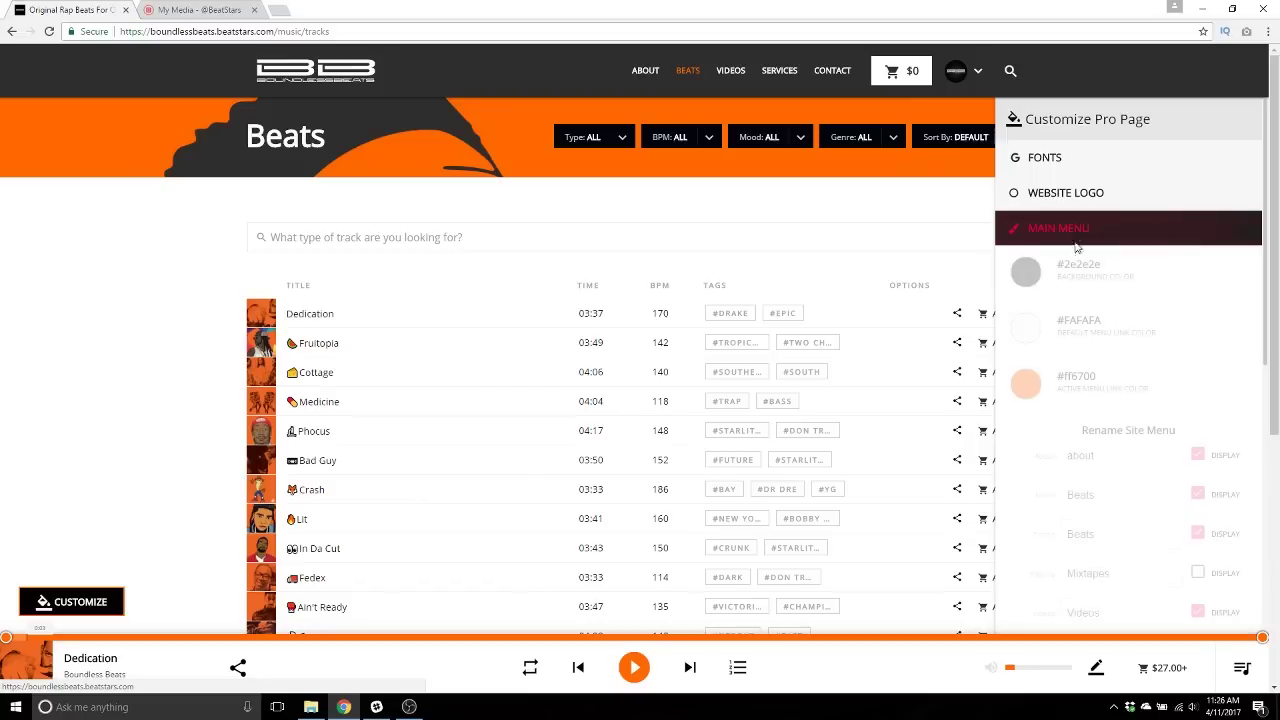
click(1198, 455)
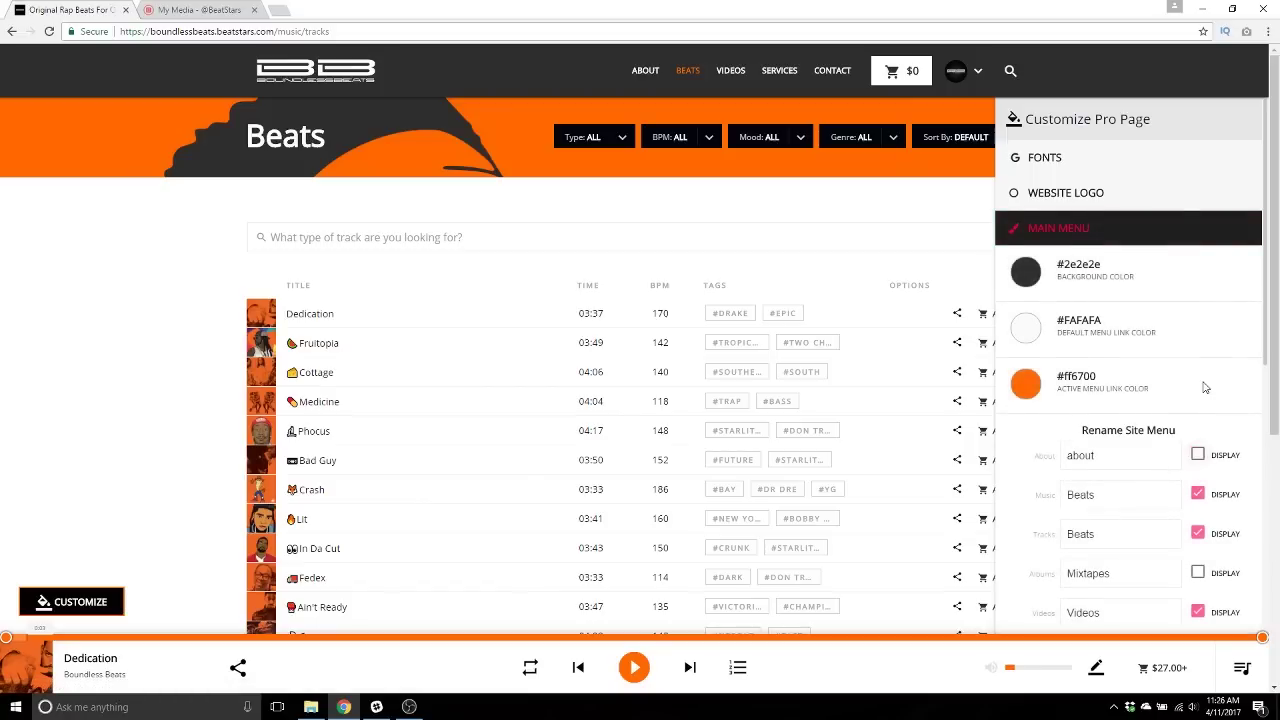
scroll(1206, 440, down, 2)
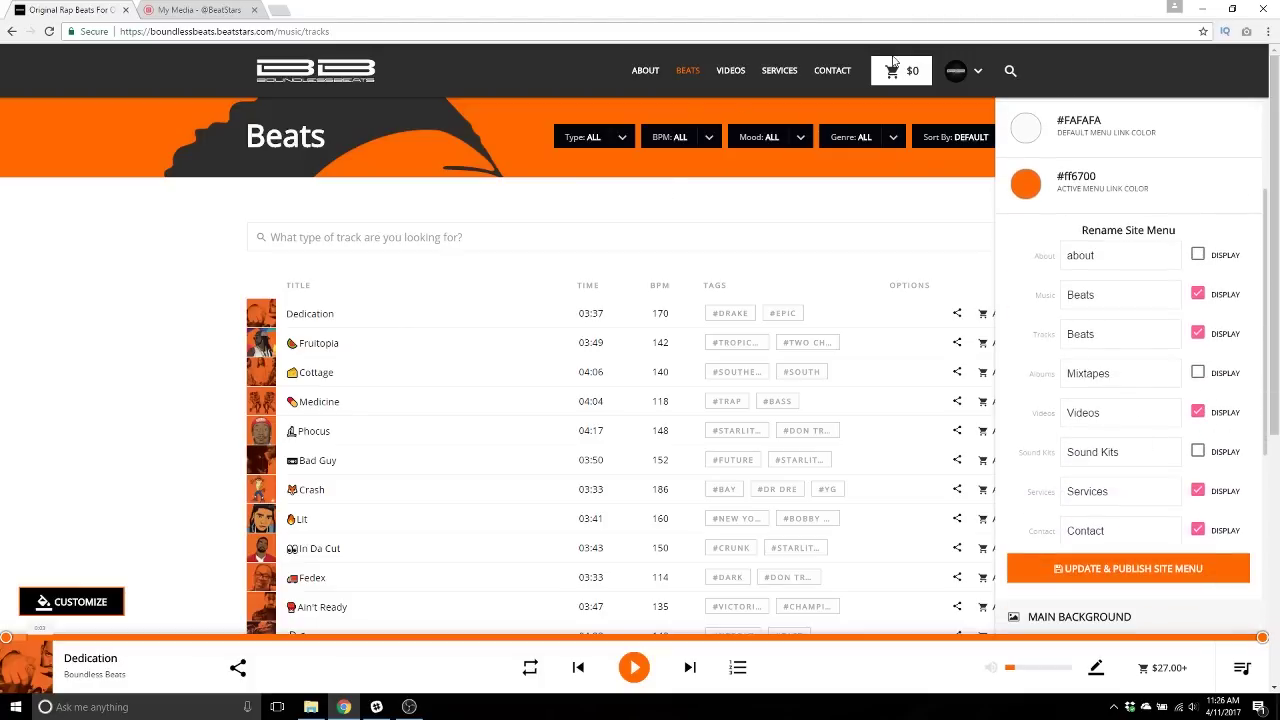
scroll(1130, 372, down, 2)
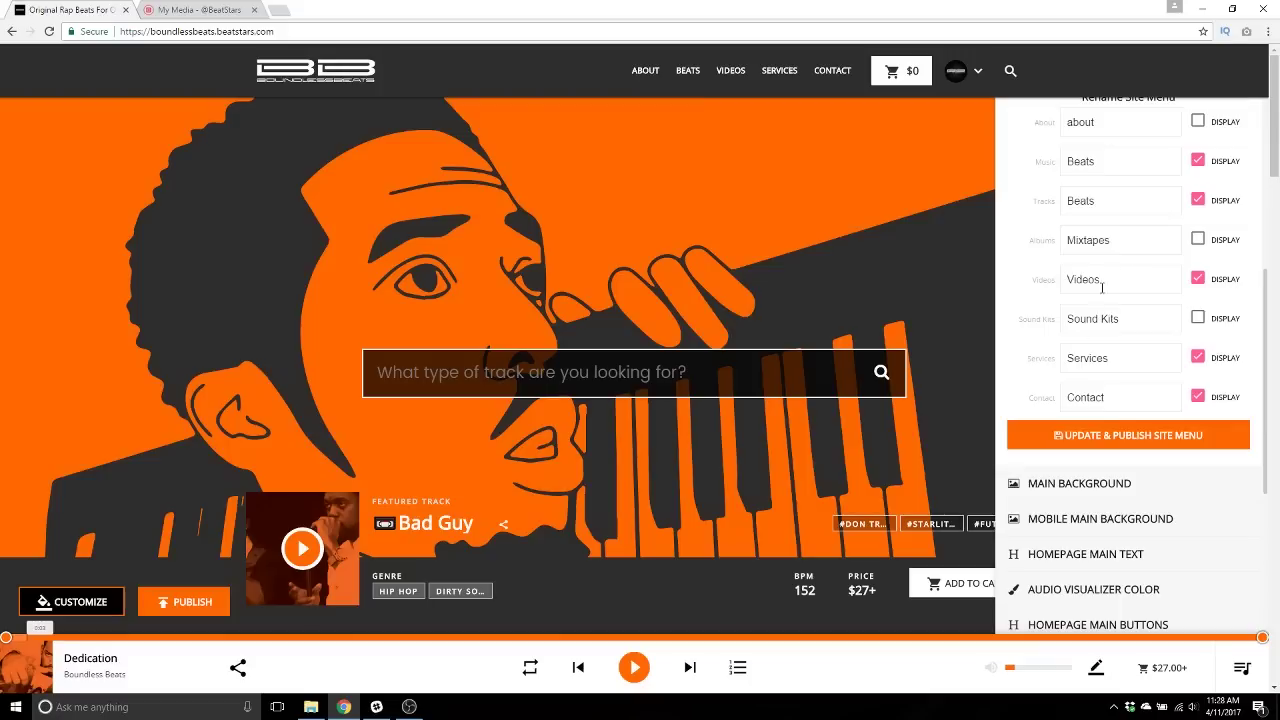
Expand Main Background, keep the background type as Video, and start a video upload
click(1082, 488)
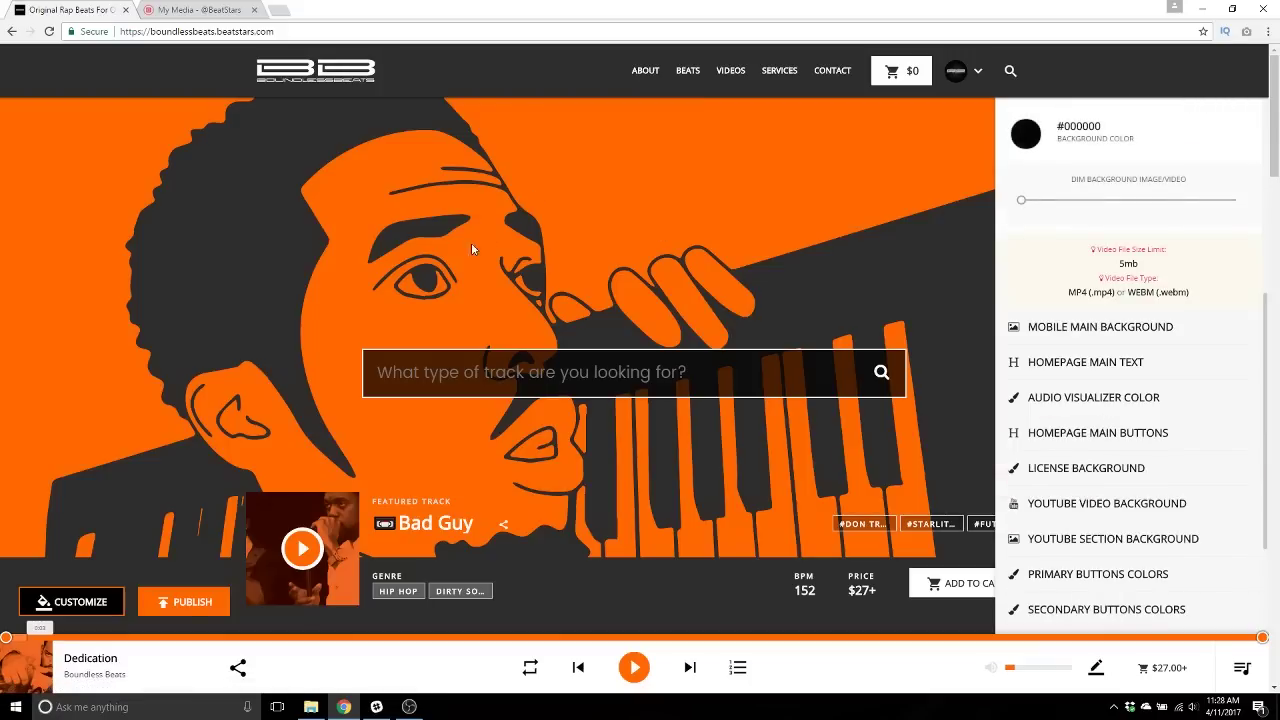
scroll(1027, 272, up, 3)
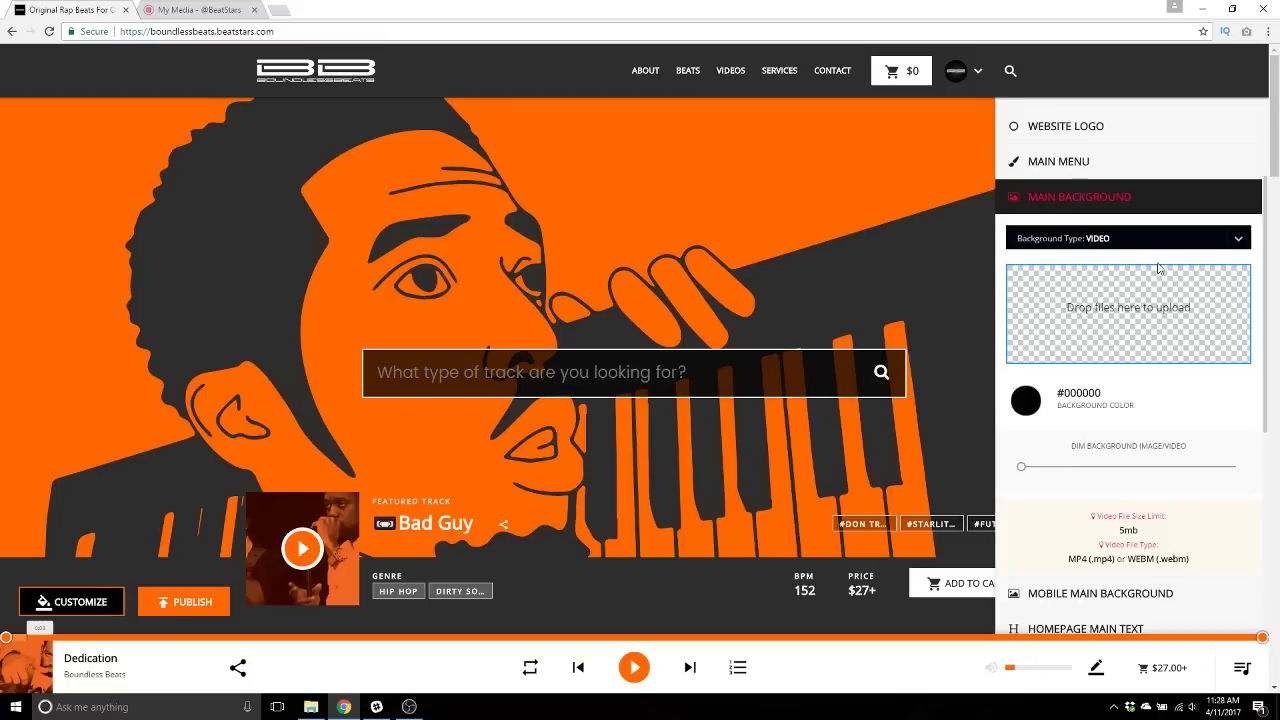
click(1238, 242)
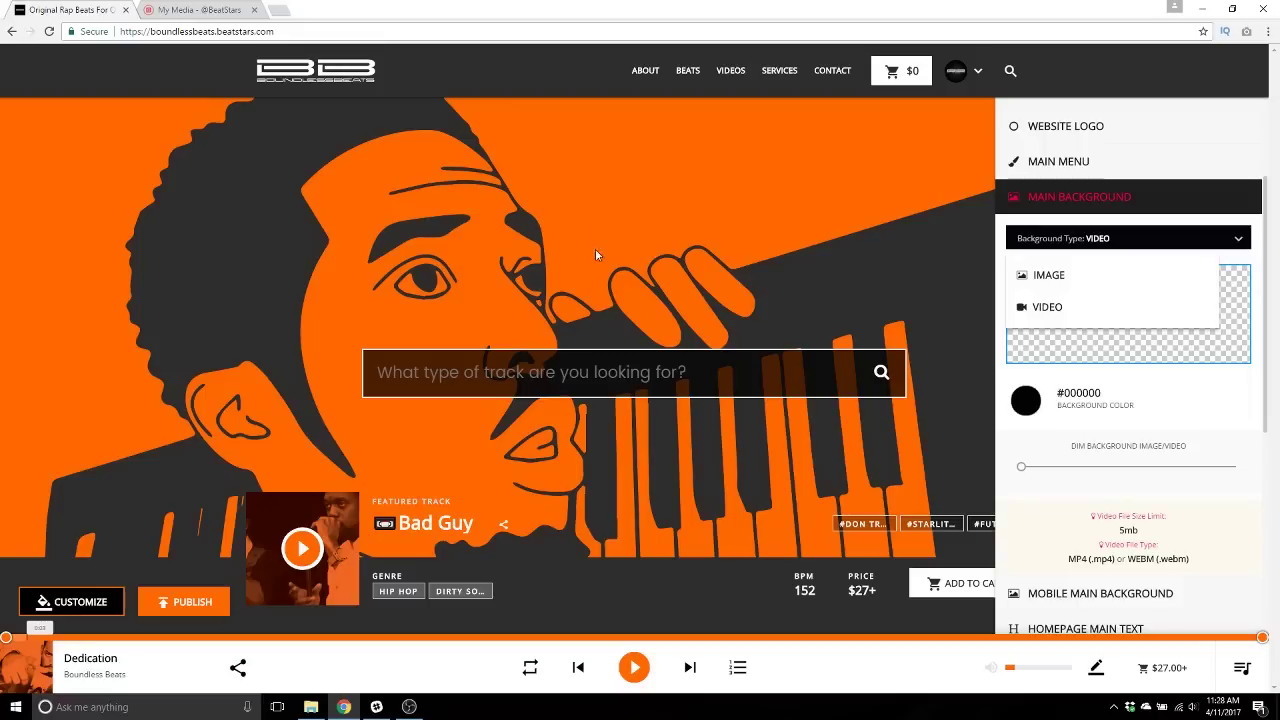
click(1073, 314)
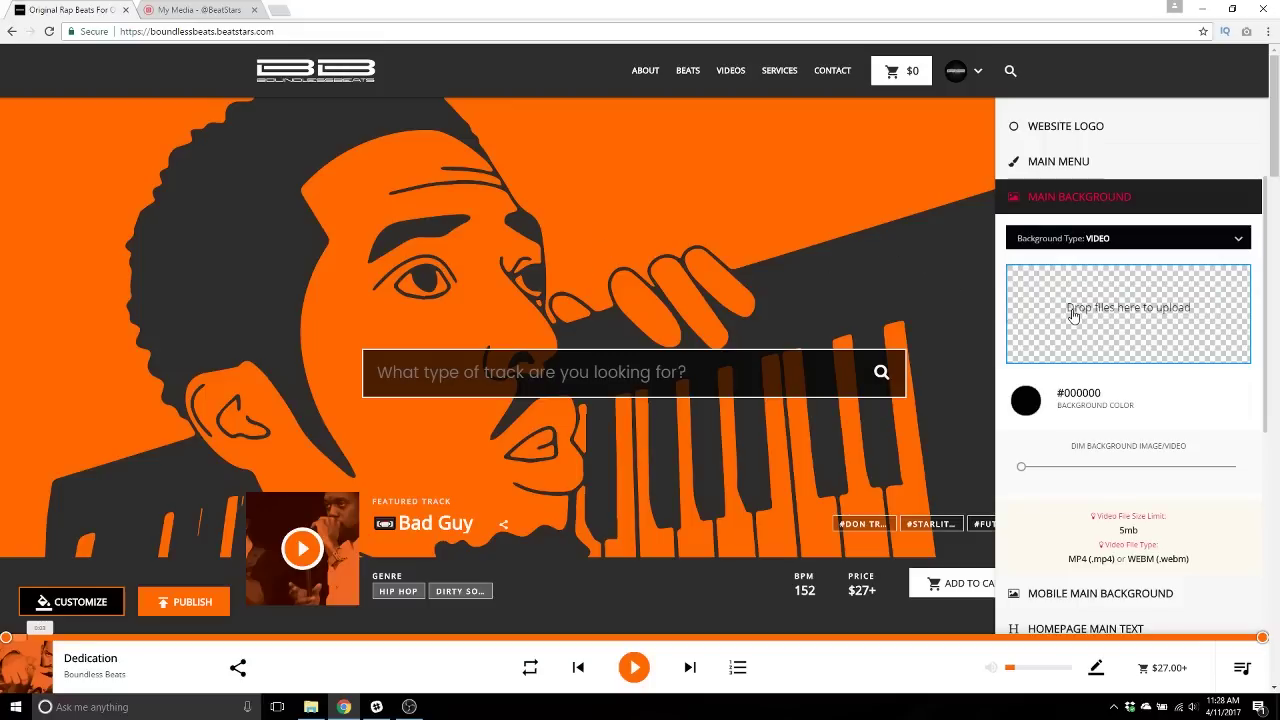
click(1126, 319)
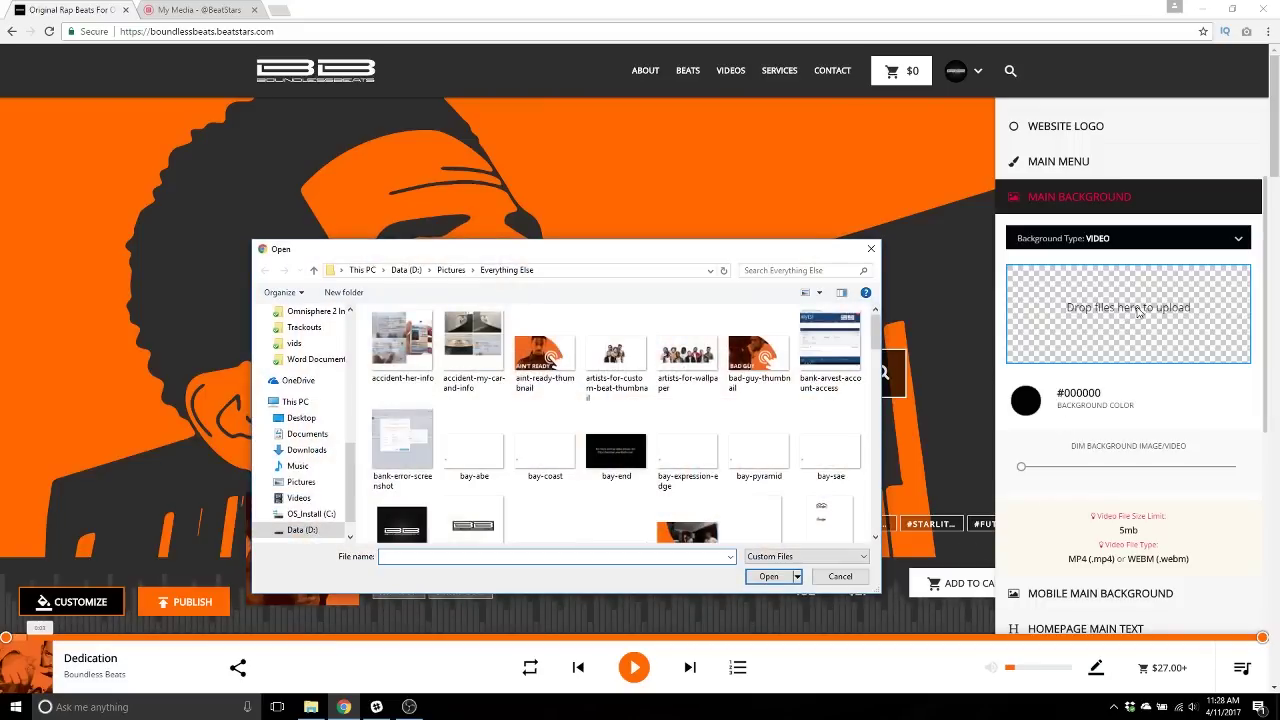
Upload 'dime a dozen' from LovePulseMusic > Track Images > BG video as the background video
scroll(301, 402, up, 2)
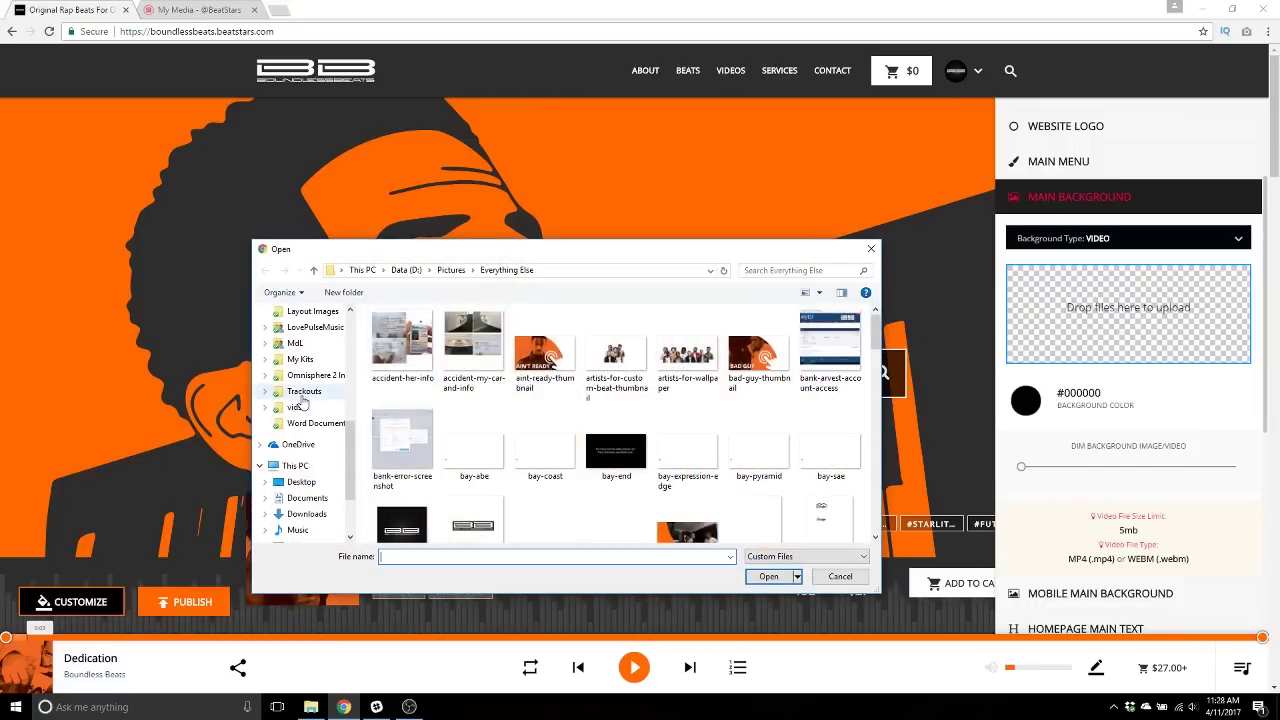
scroll(301, 402, up, 1)
click(311, 361)
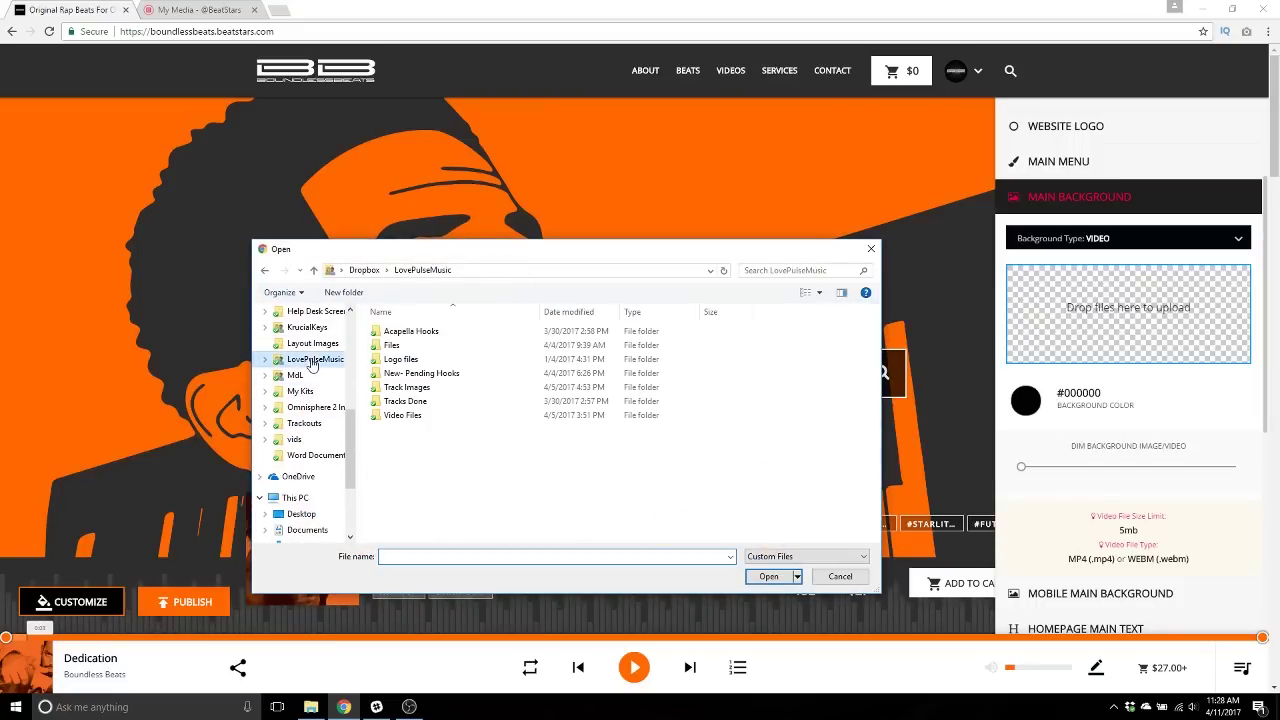
double_click(422, 388)
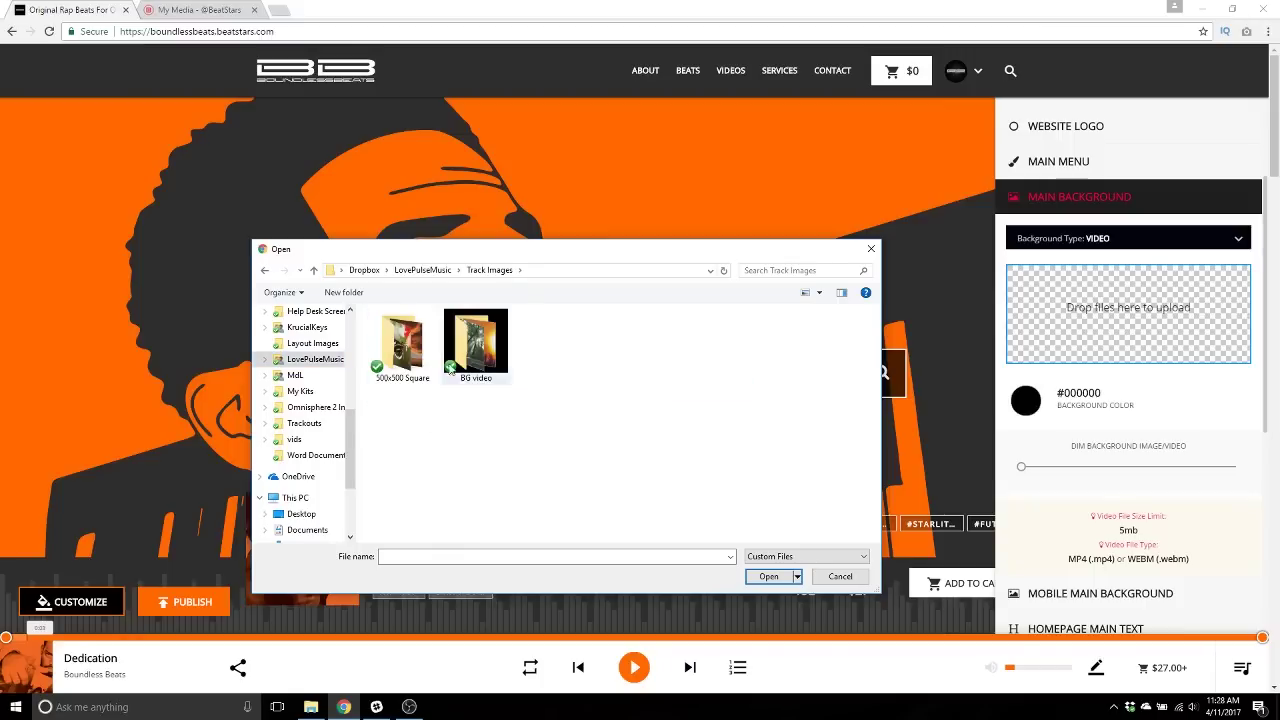
double_click(470, 345)
click(842, 335)
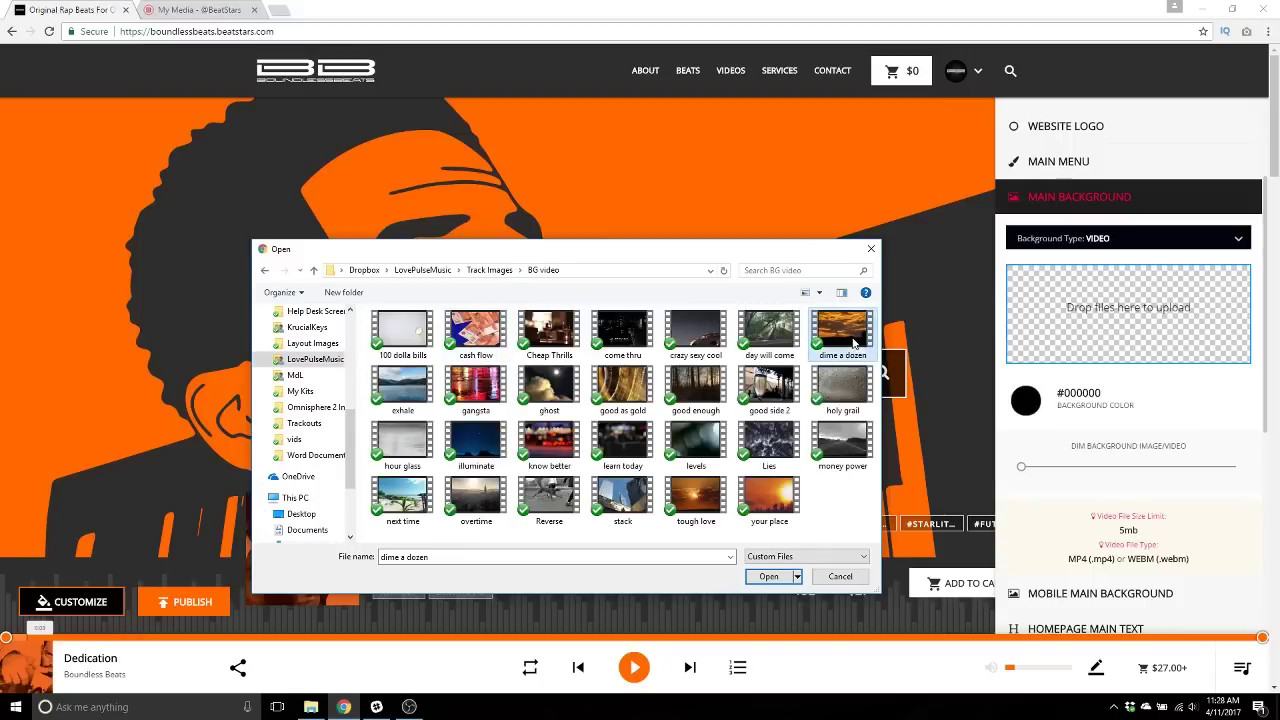
click(770, 577)
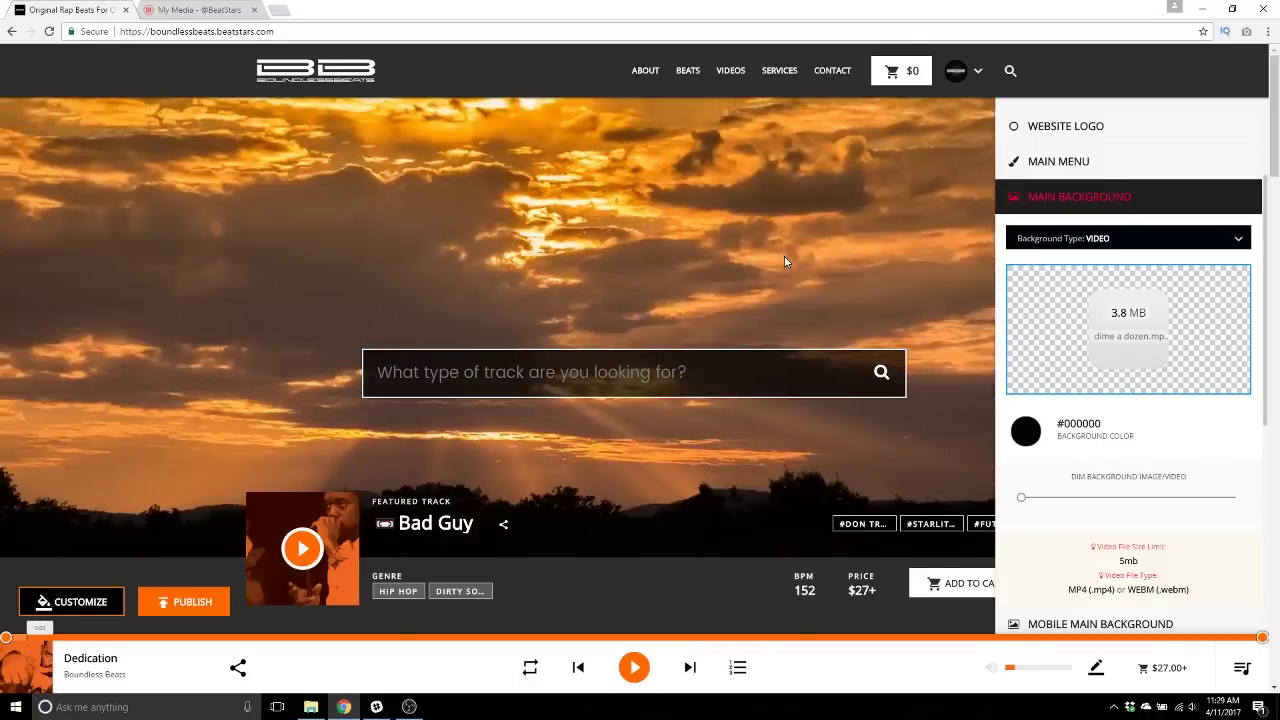
Try half dimming, reset Dim Background to zero, and switch the background type to Image
scroll(692, 231, down, 4)
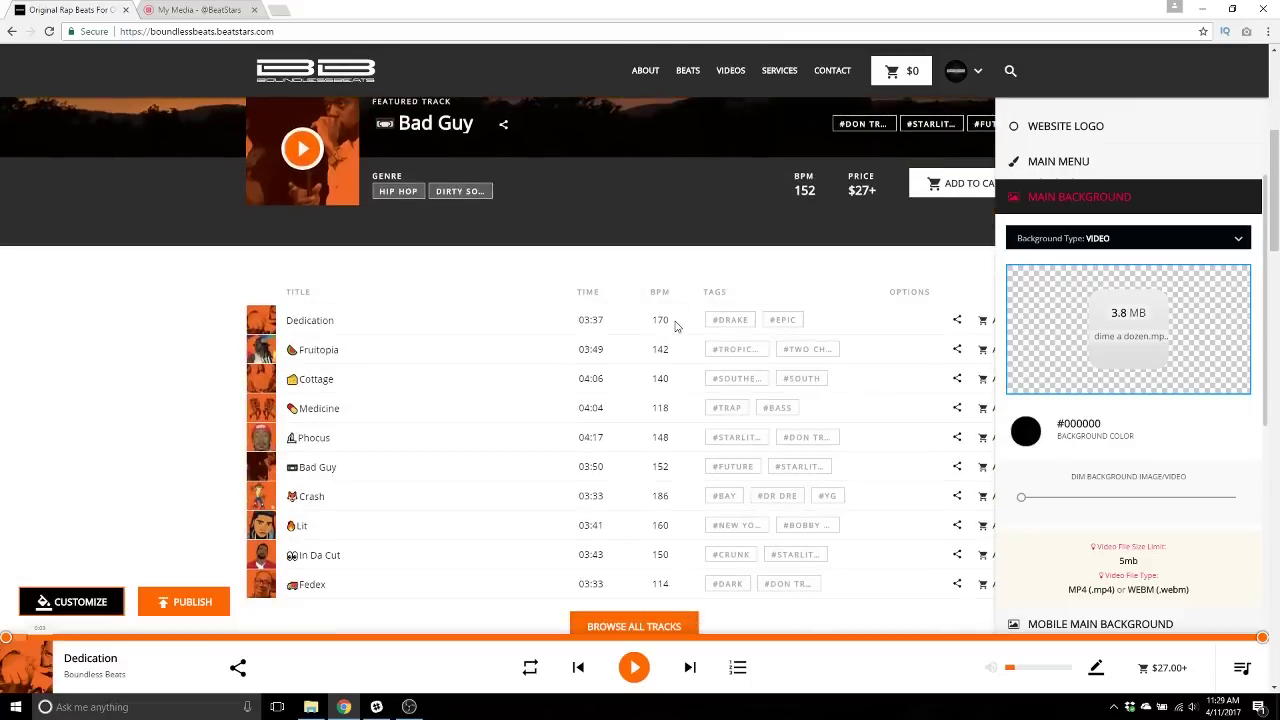
scroll(674, 320, up, 4)
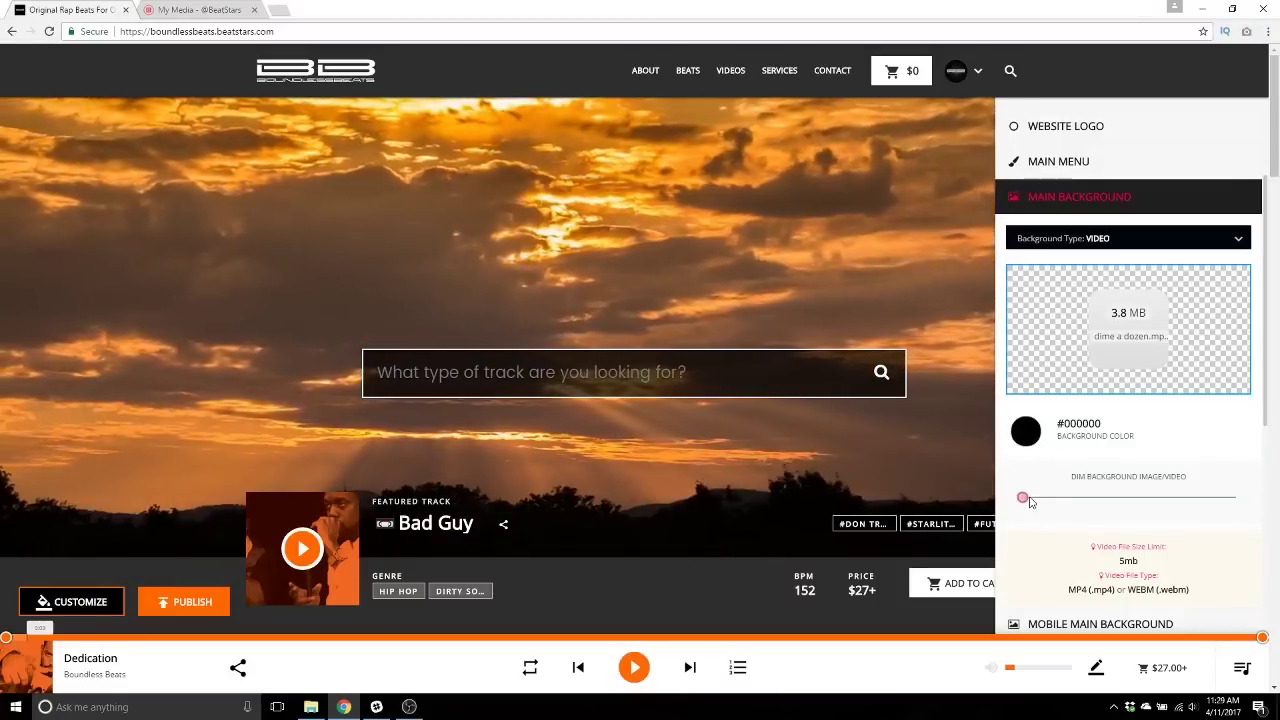
drag(1021, 497, 1153, 507)
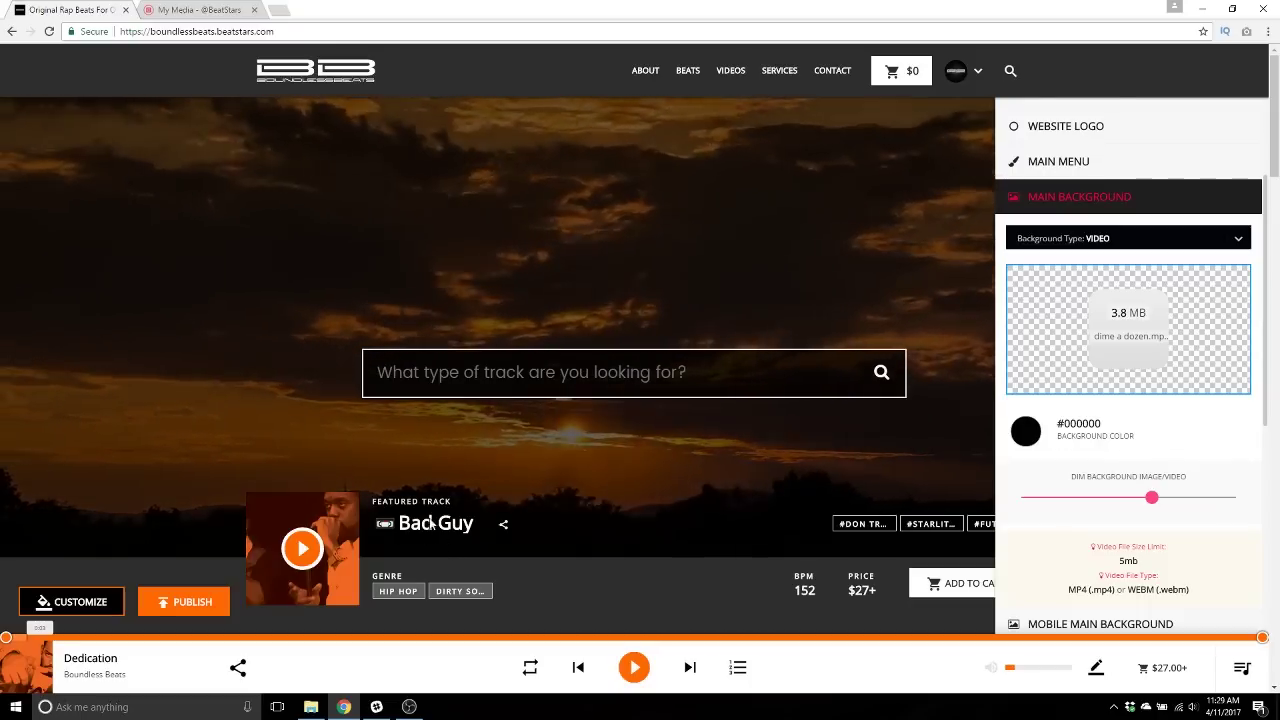
scroll(509, 506, down, 1)
scroll(580, 430, up, 1)
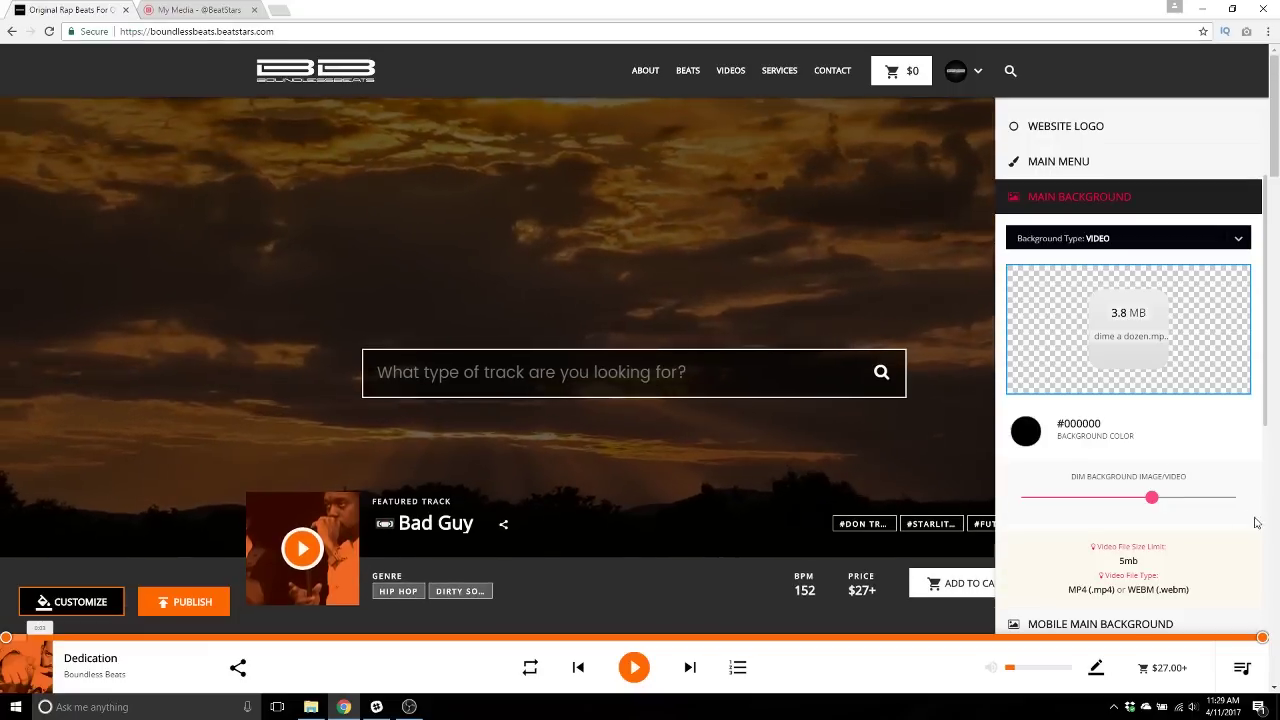
drag(1152, 497, 1021, 498)
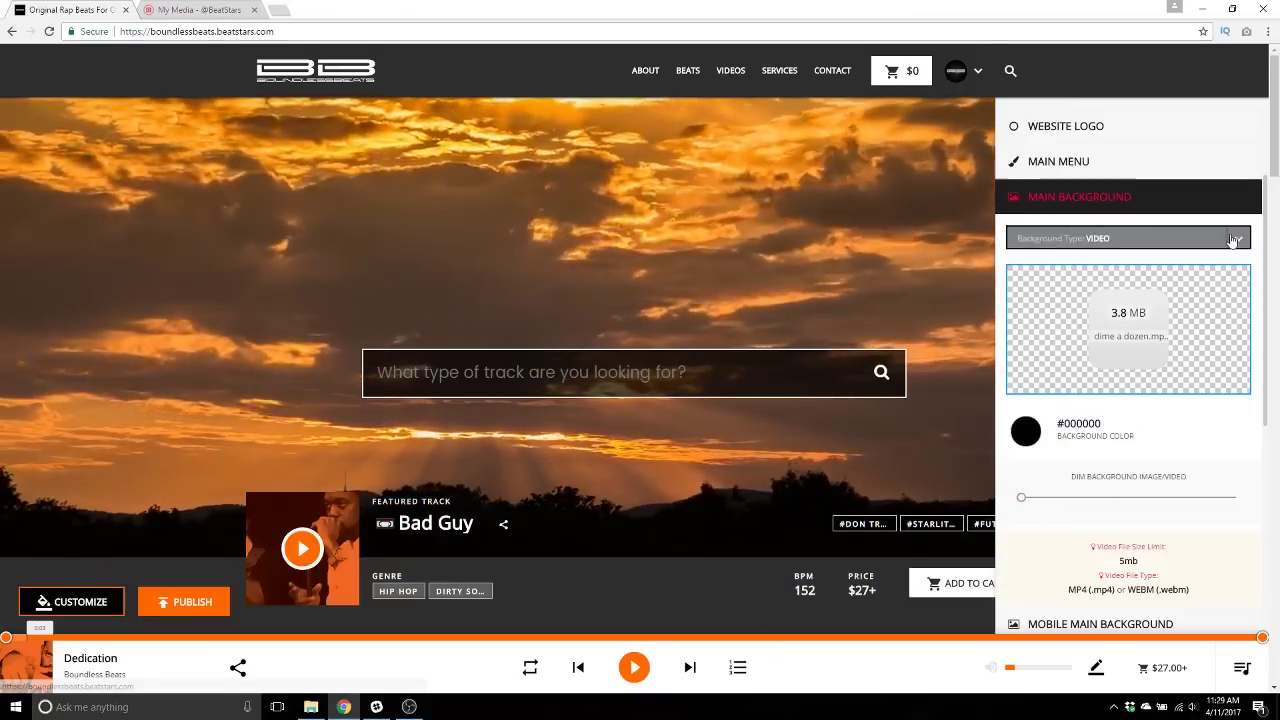
click(1080, 238)
click(1062, 281)
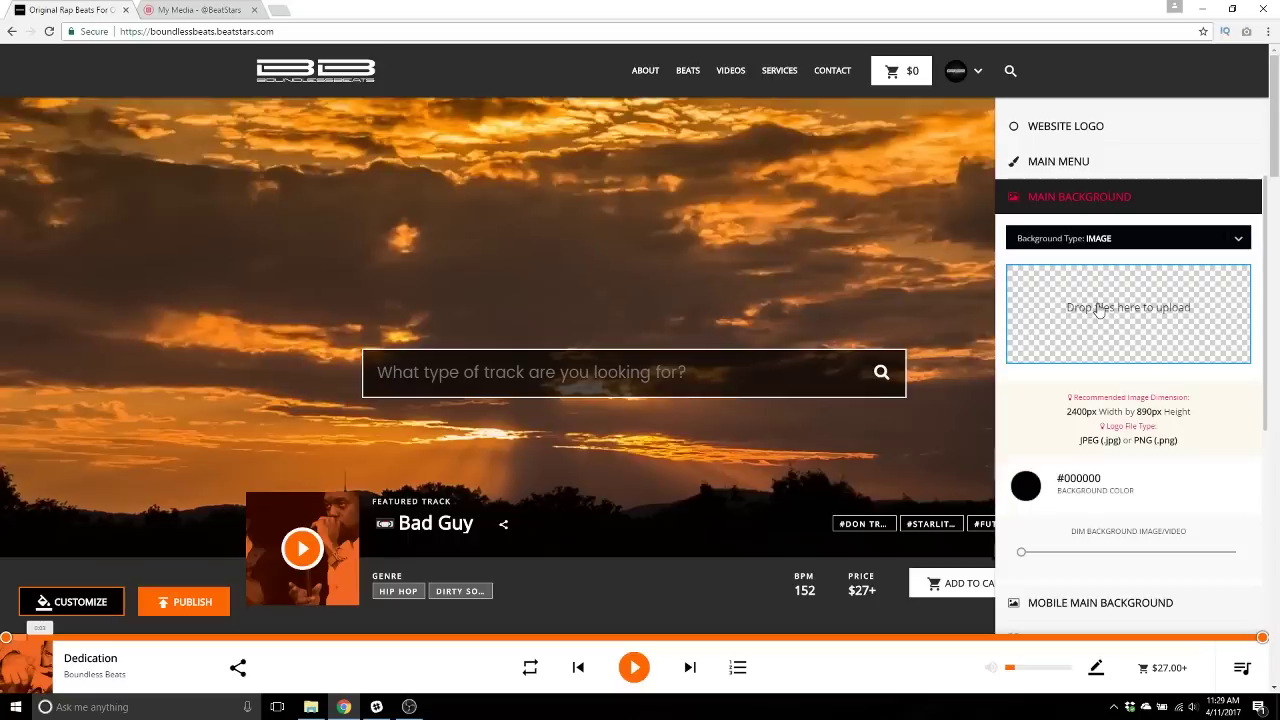
Upload me-with-keyboard-3 from Data (D:) > Pictures > Everything Else, crop it and save as background
click(1103, 329)
scroll(692, 372, down, 1)
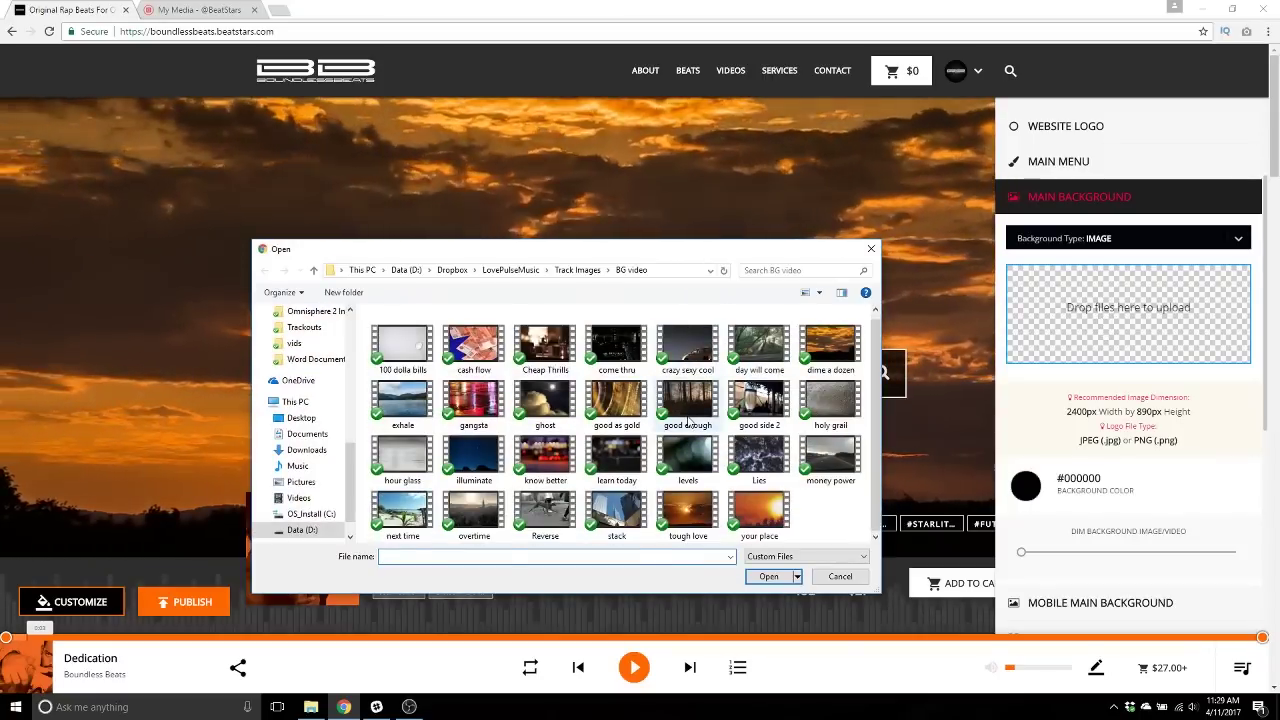
click(302, 530)
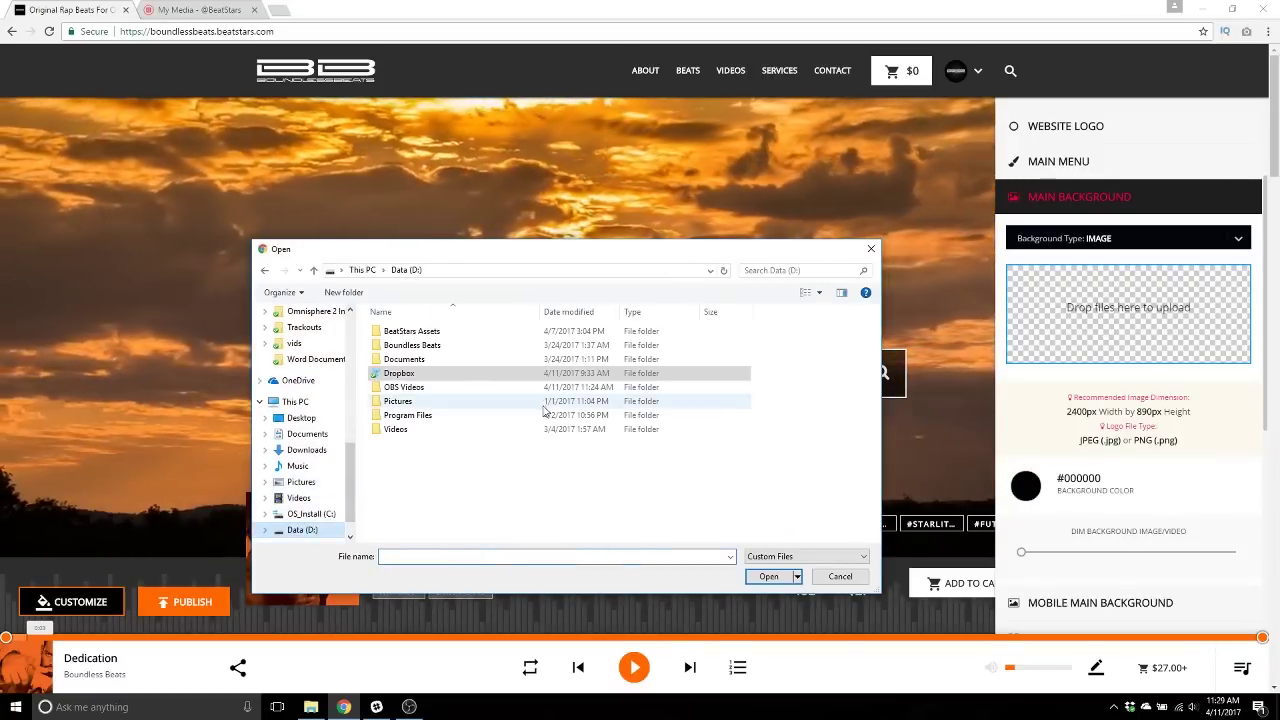
click(393, 404)
double_click(395, 402)
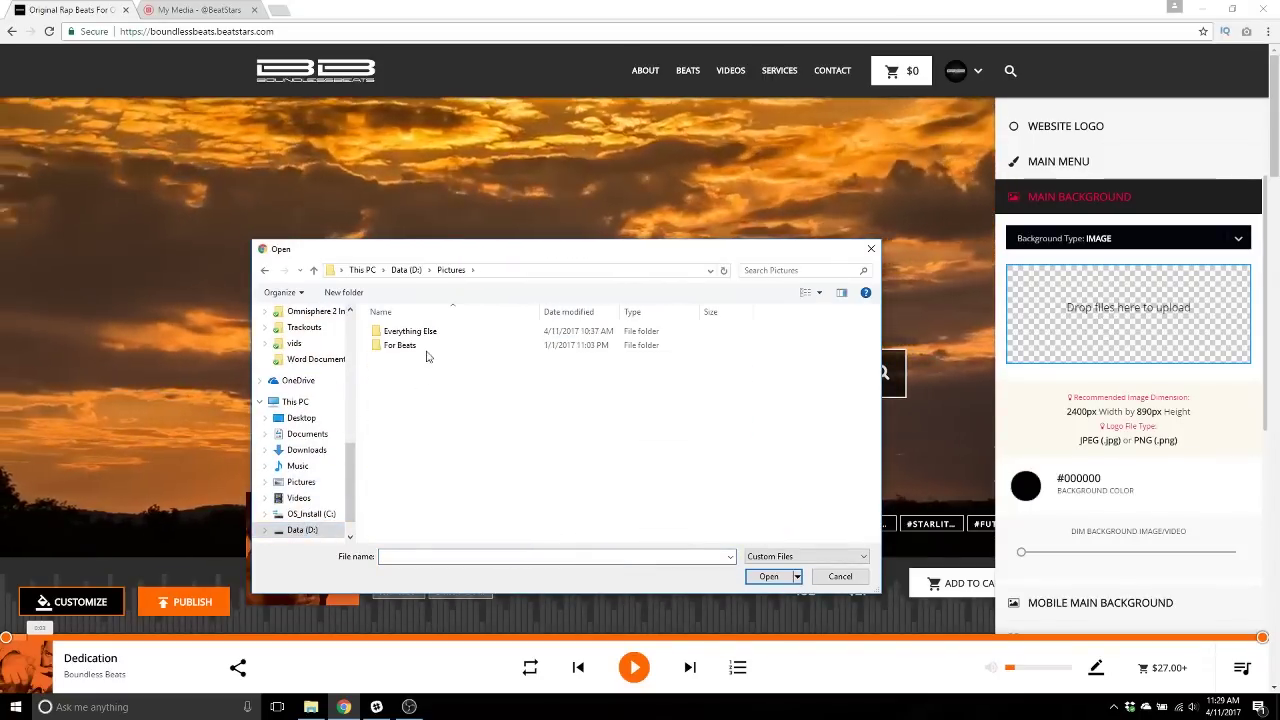
double_click(405, 331)
scroll(683, 420, down, 3)
scroll(683, 415, down, 3)
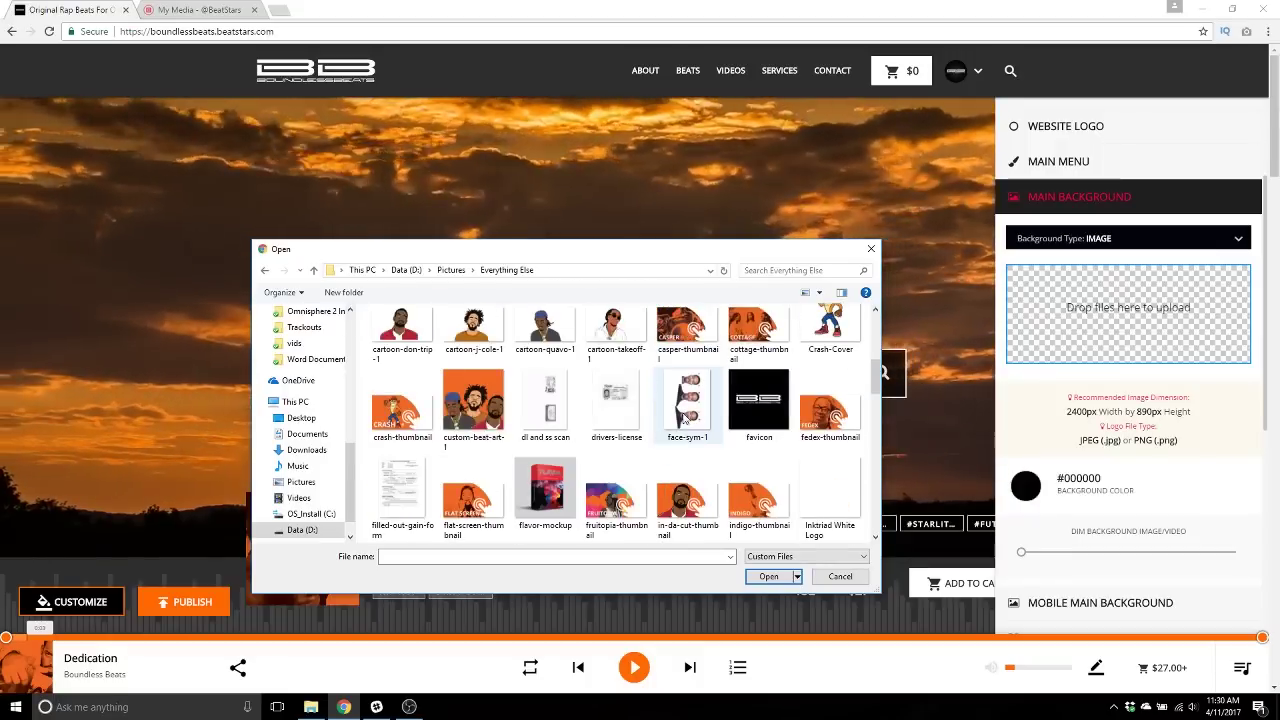
scroll(683, 415, down, 10)
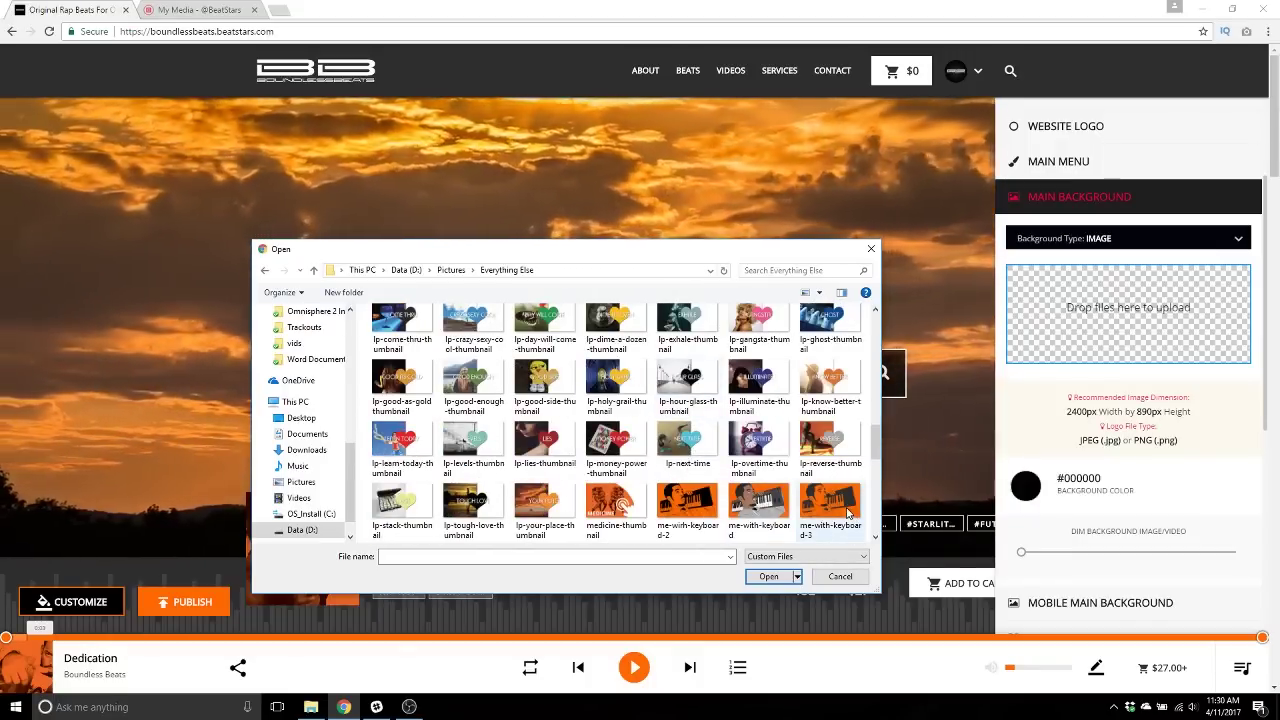
double_click(848, 513)
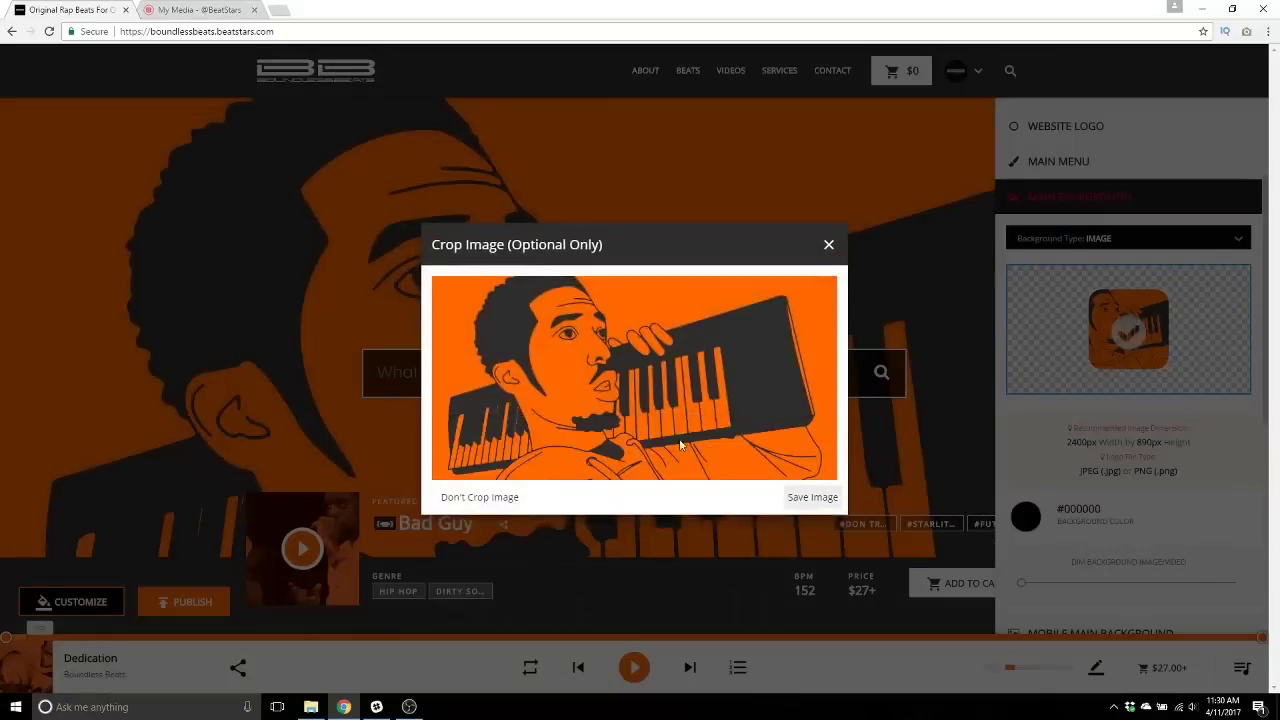
drag(652, 398, 642, 372)
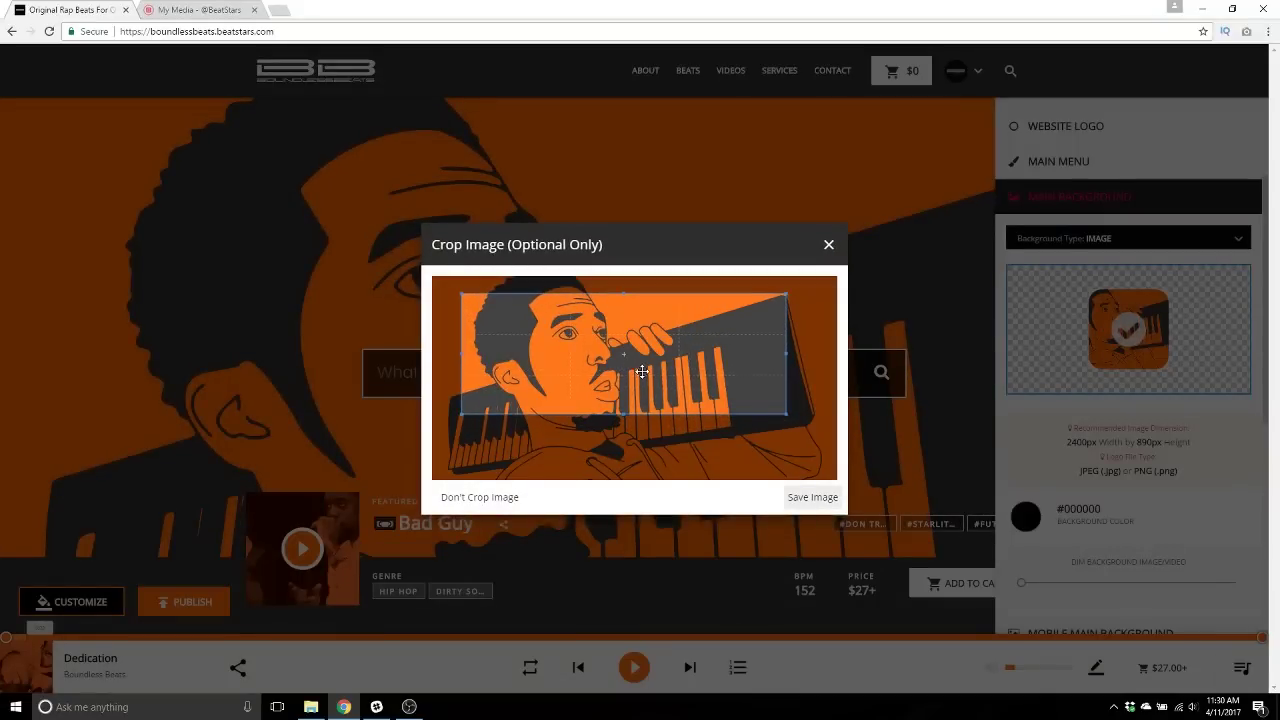
click(811, 500)
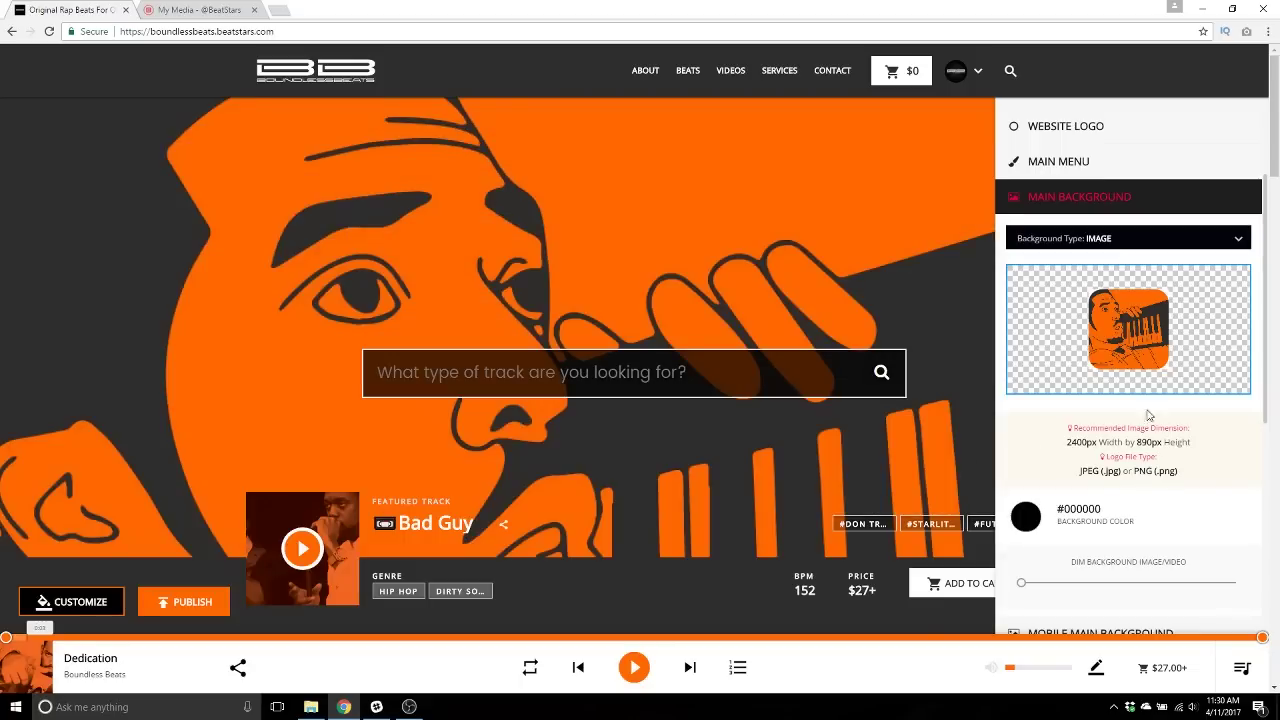
Expand the Mobile Main Background settings
scroll(1000, 428, down, 2)
scroll(1086, 464, down, 2)
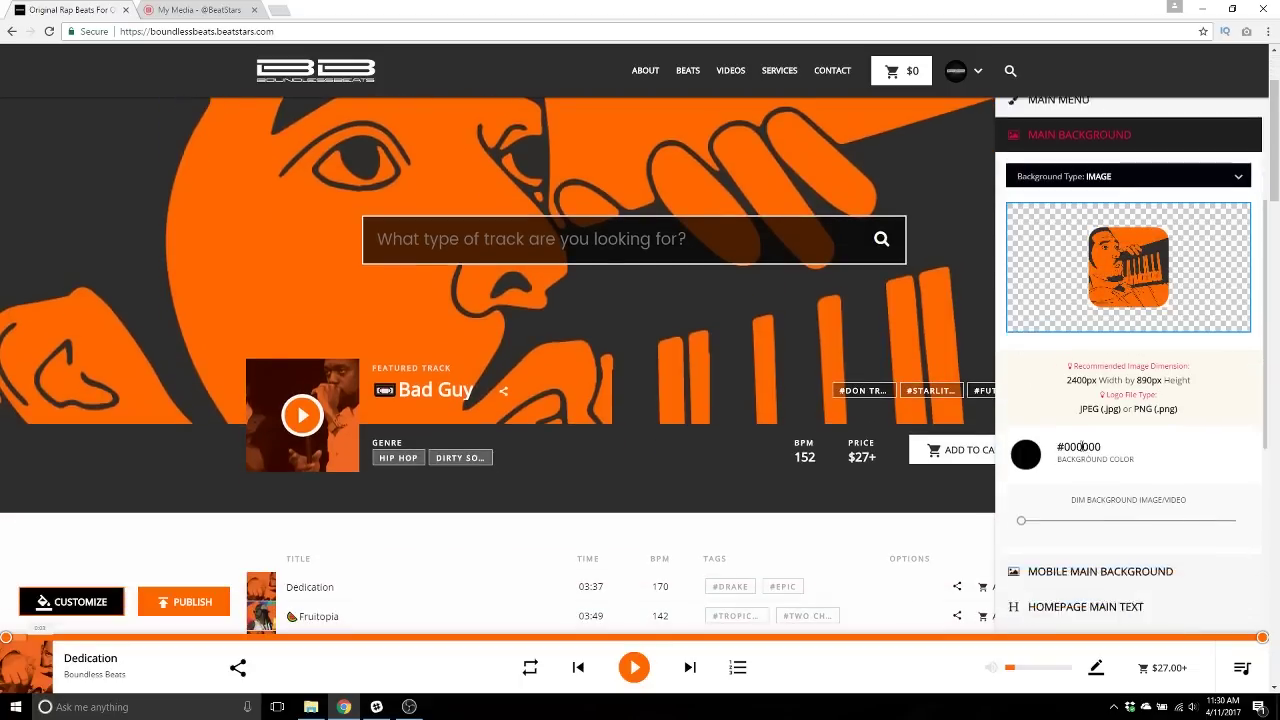
click(1086, 436)
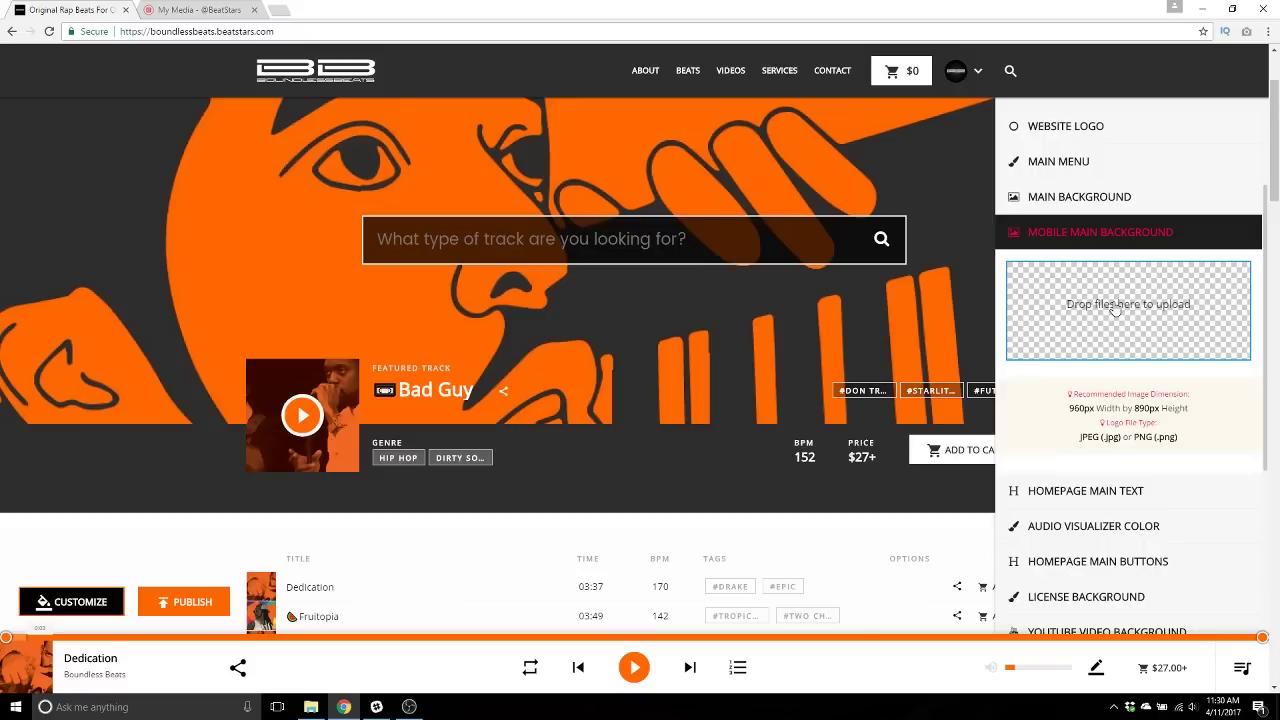
Upload profile-pic-2, crop it around the face, and save it as the mobile background
click(1104, 313)
scroll(683, 393, down, 5)
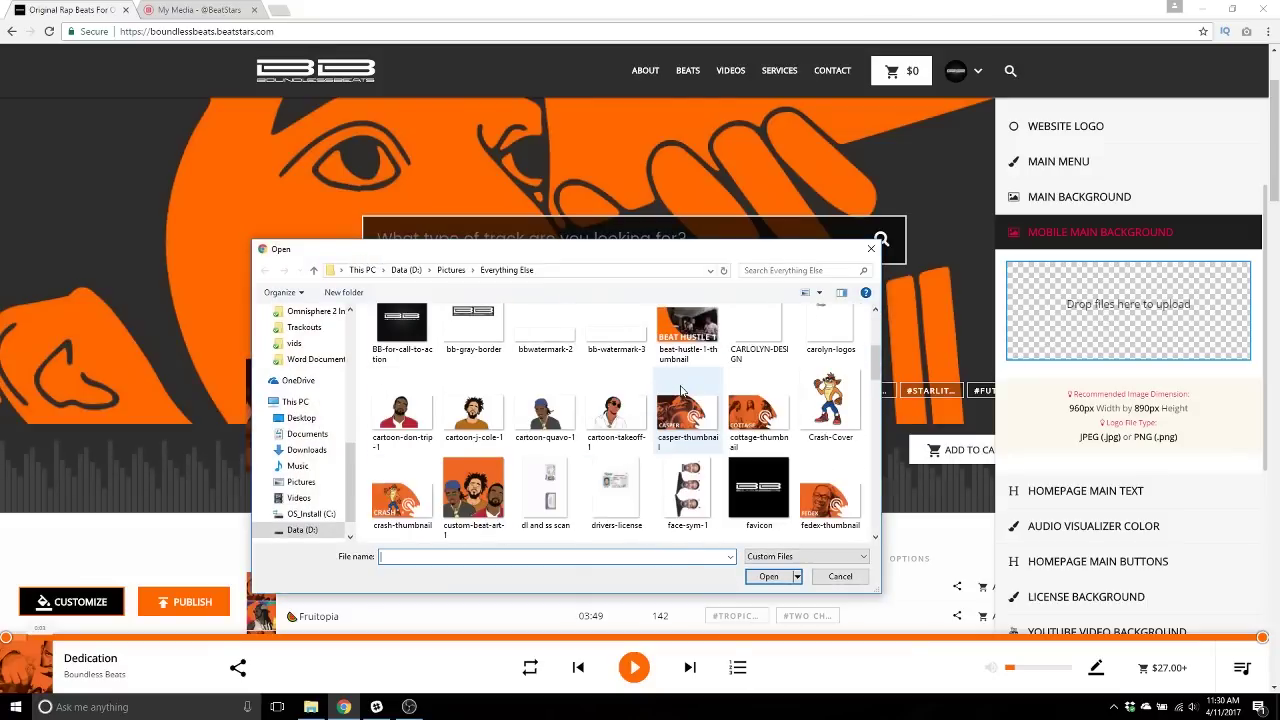
scroll(683, 393, down, 4)
scroll(683, 392, up, 6)
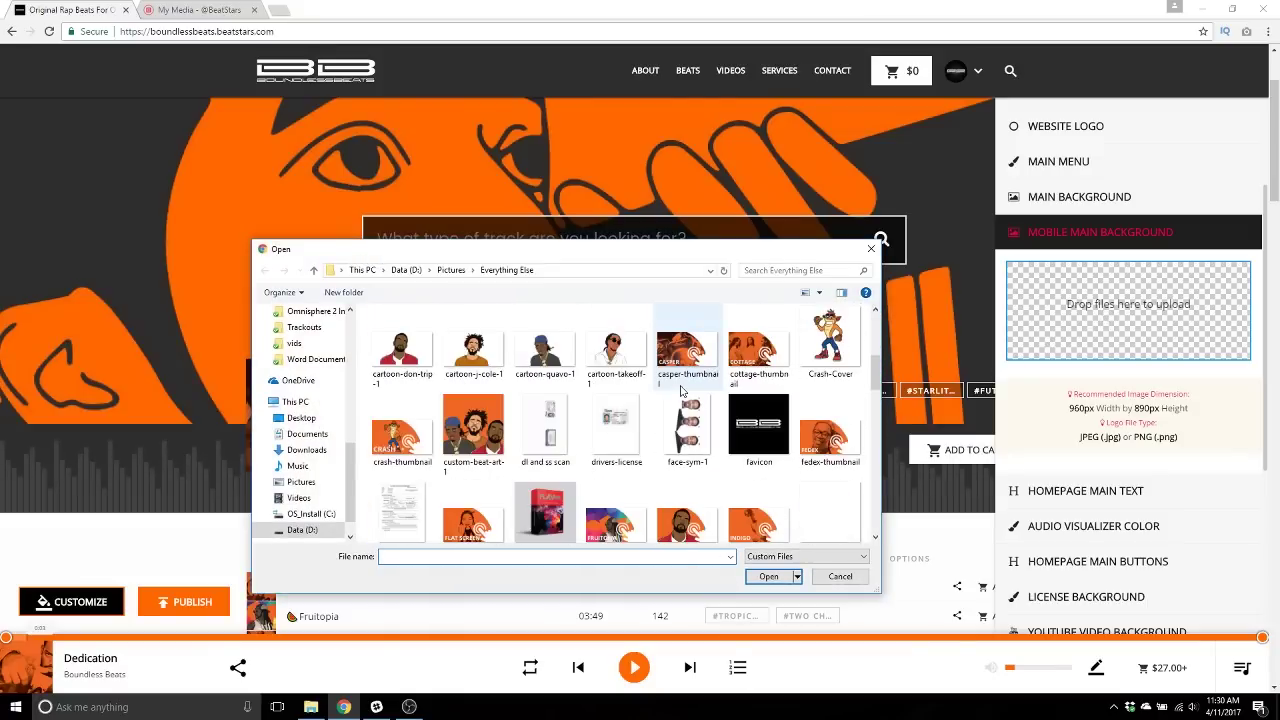
scroll(683, 391, up, 1)
scroll(681, 391, down, 10)
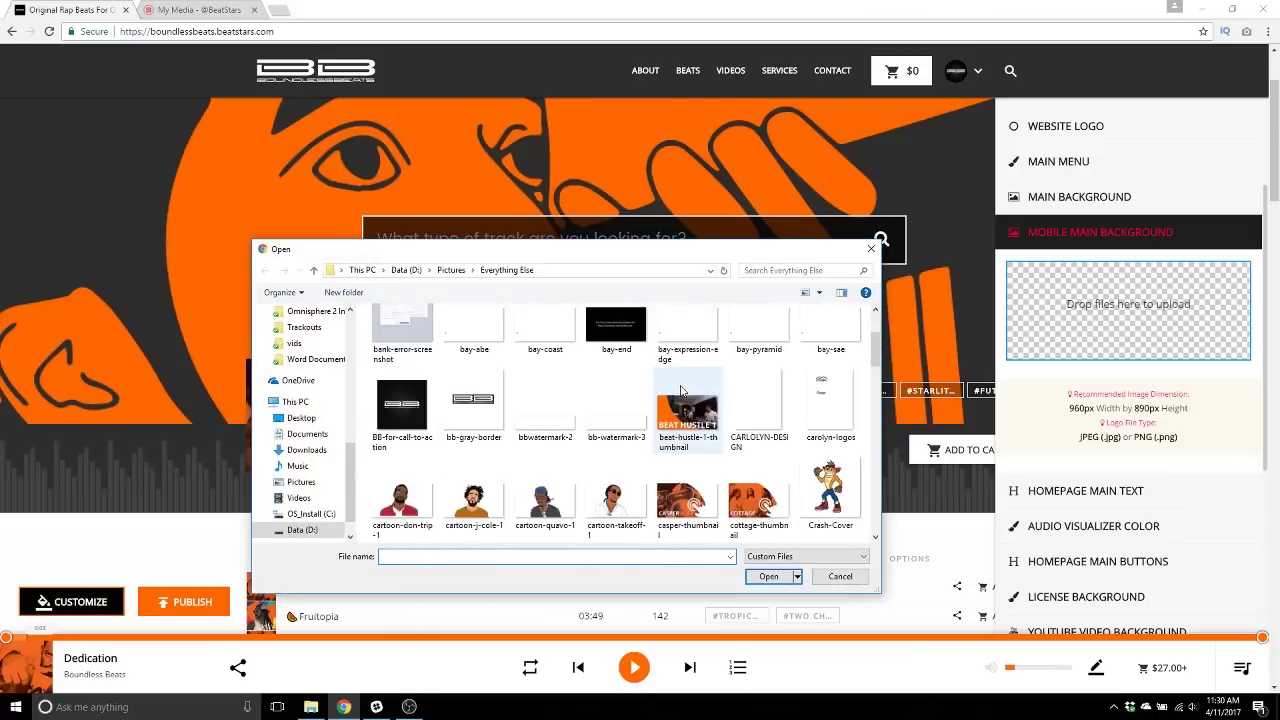
click(775, 425)
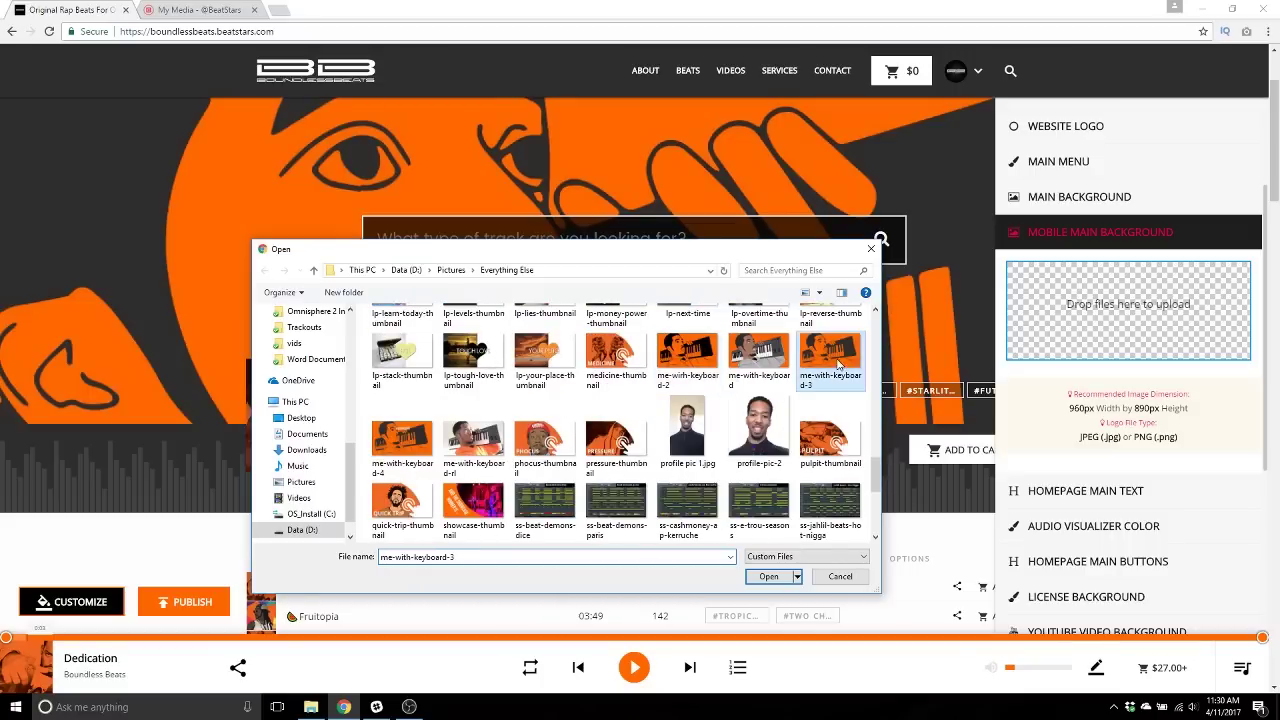
click(768, 576)
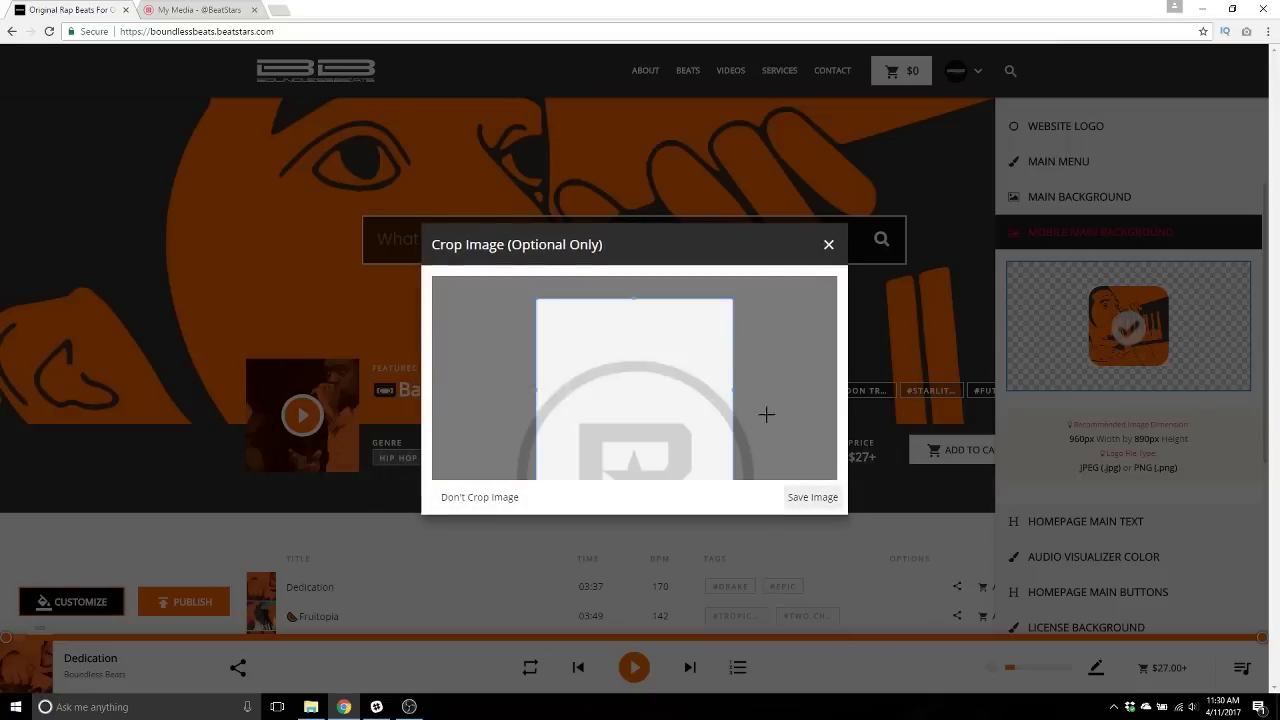
drag(654, 391, 615, 369)
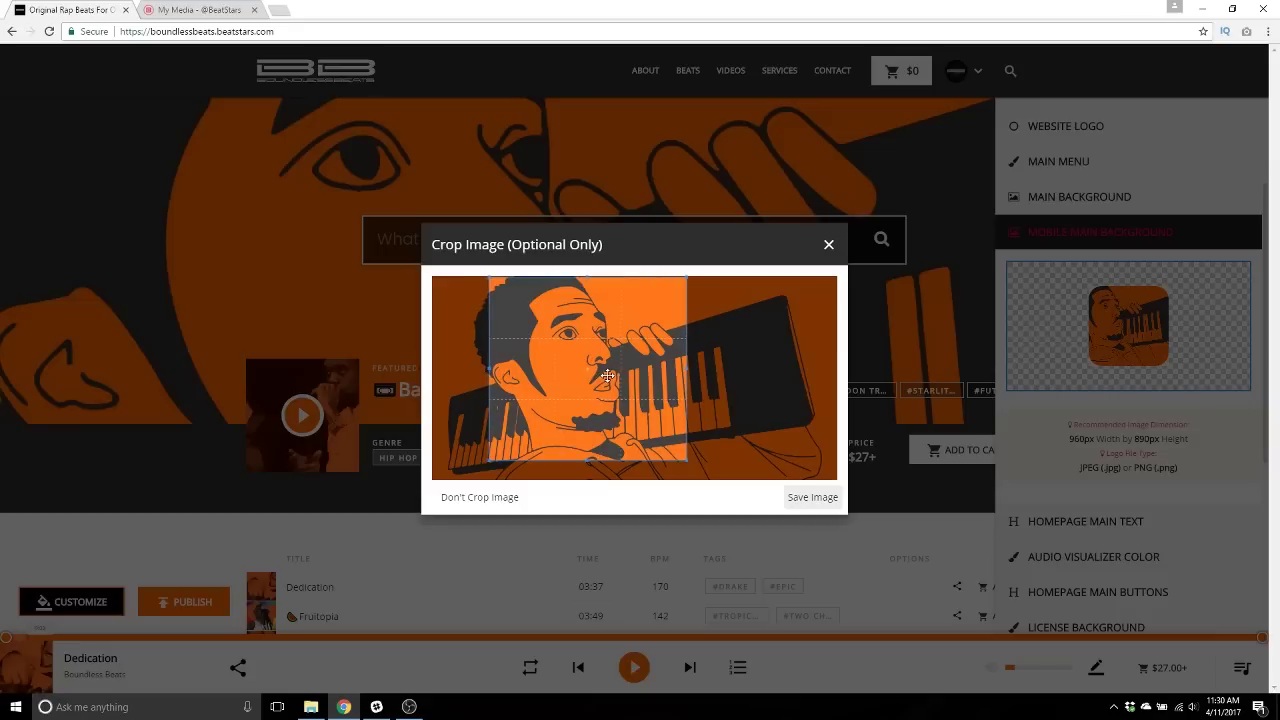
click(819, 500)
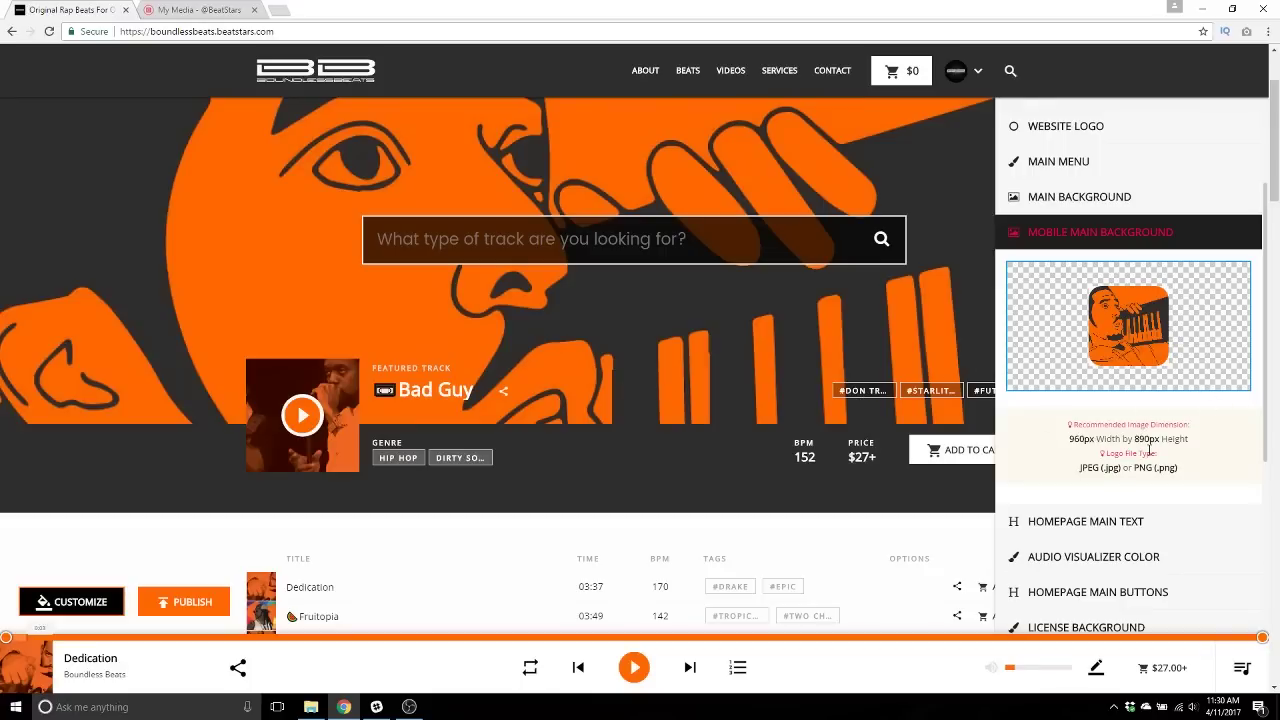
scroll(1149, 447, down, 2)
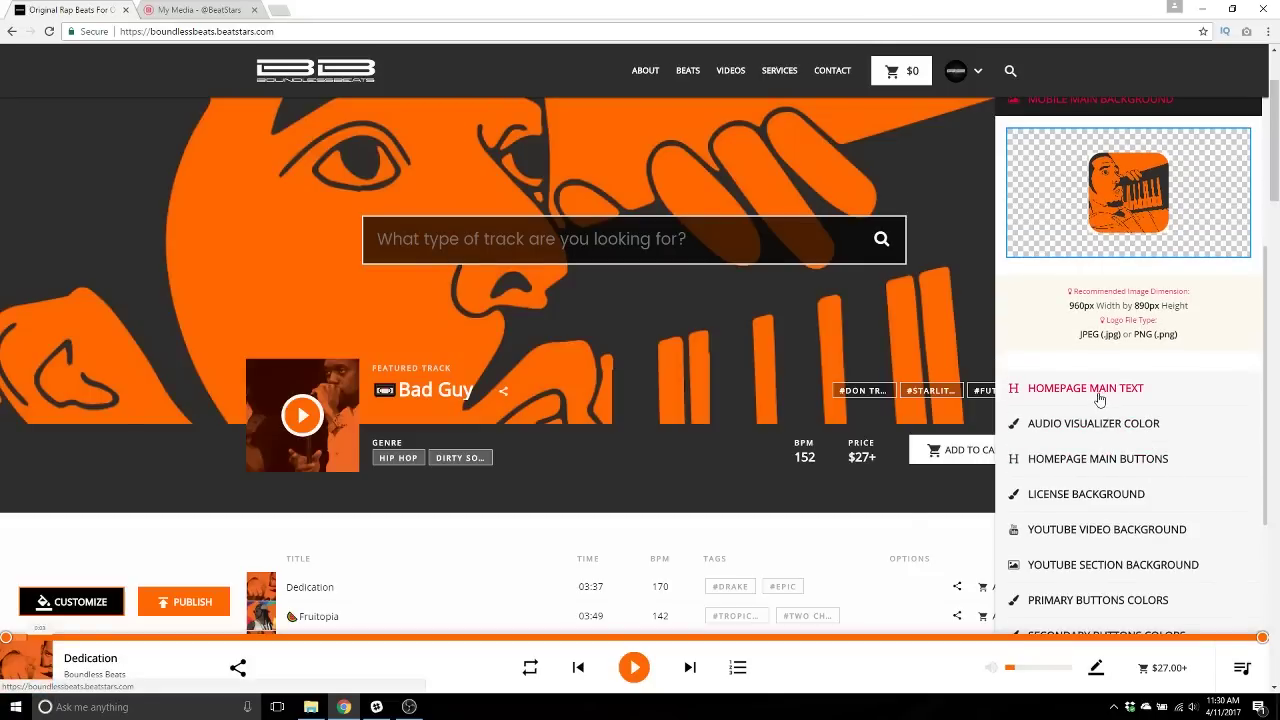
Add a homepage headline above the search box, then clear it so no headline shows
click(1140, 392)
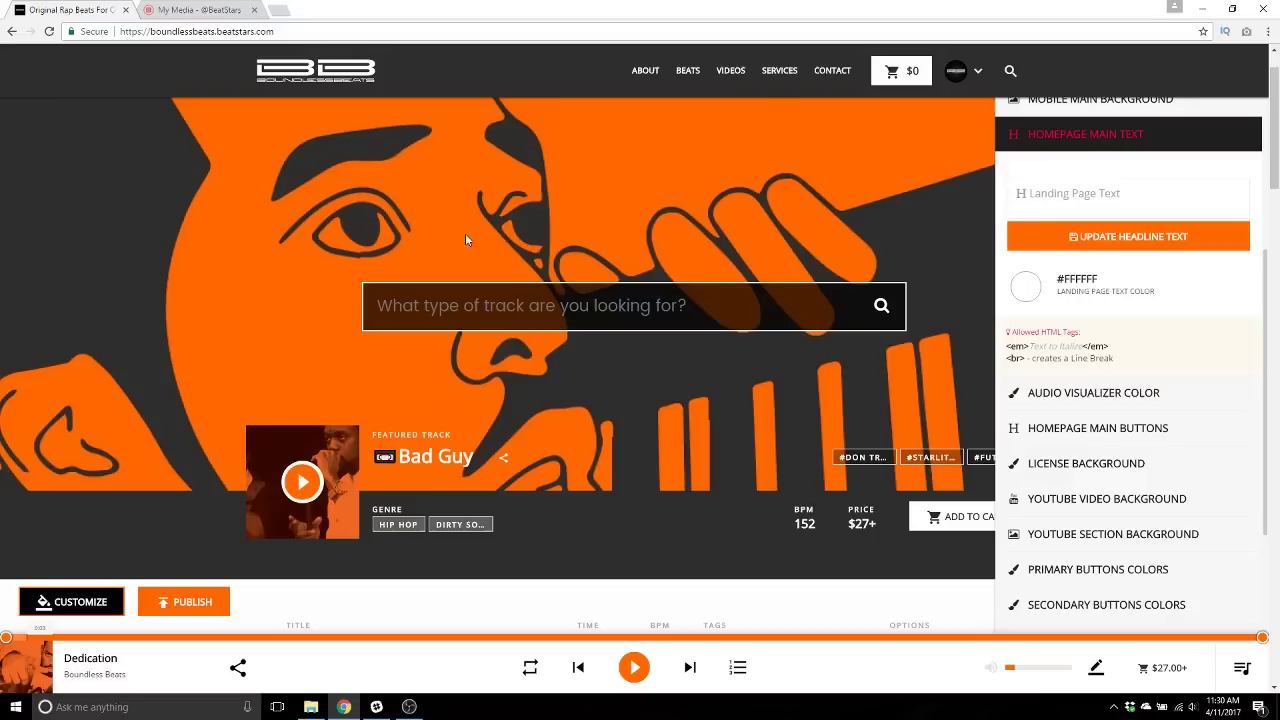
scroll(1099, 373, up, 1)
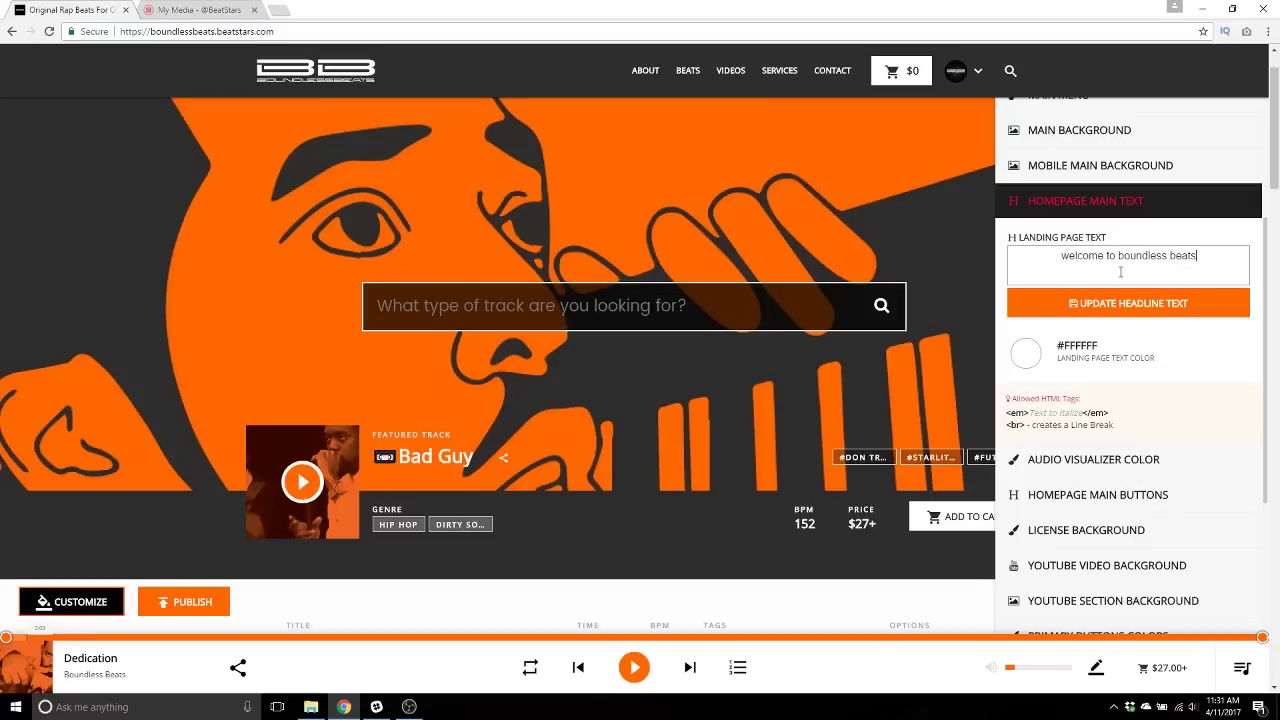
click(1137, 297)
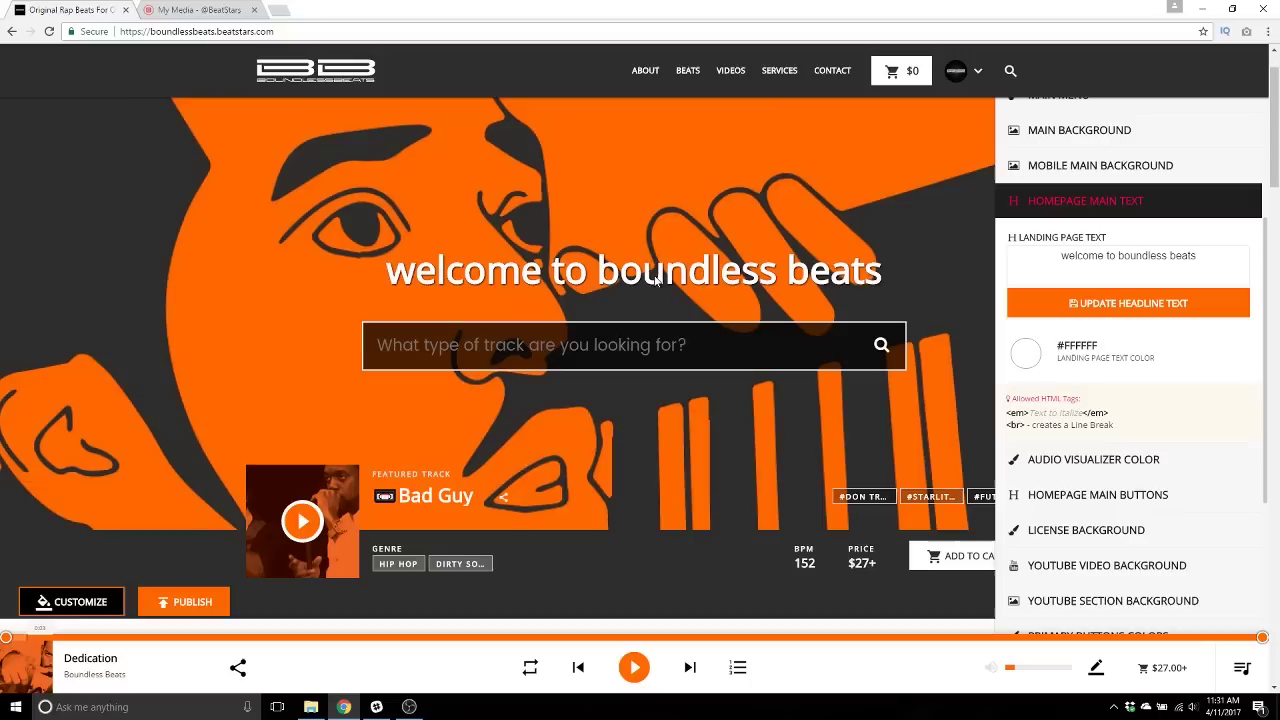
scroll(656, 276, up, 1)
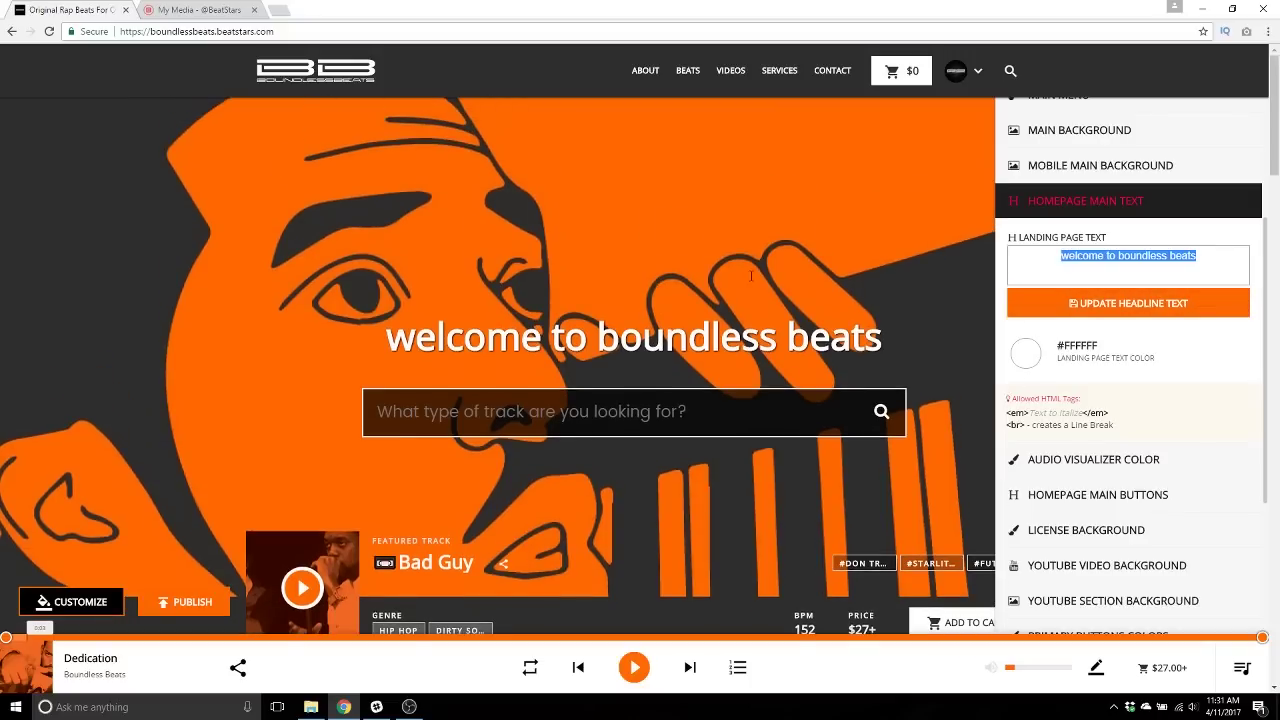
click(1178, 307)
scroll(1165, 335, down, 1)
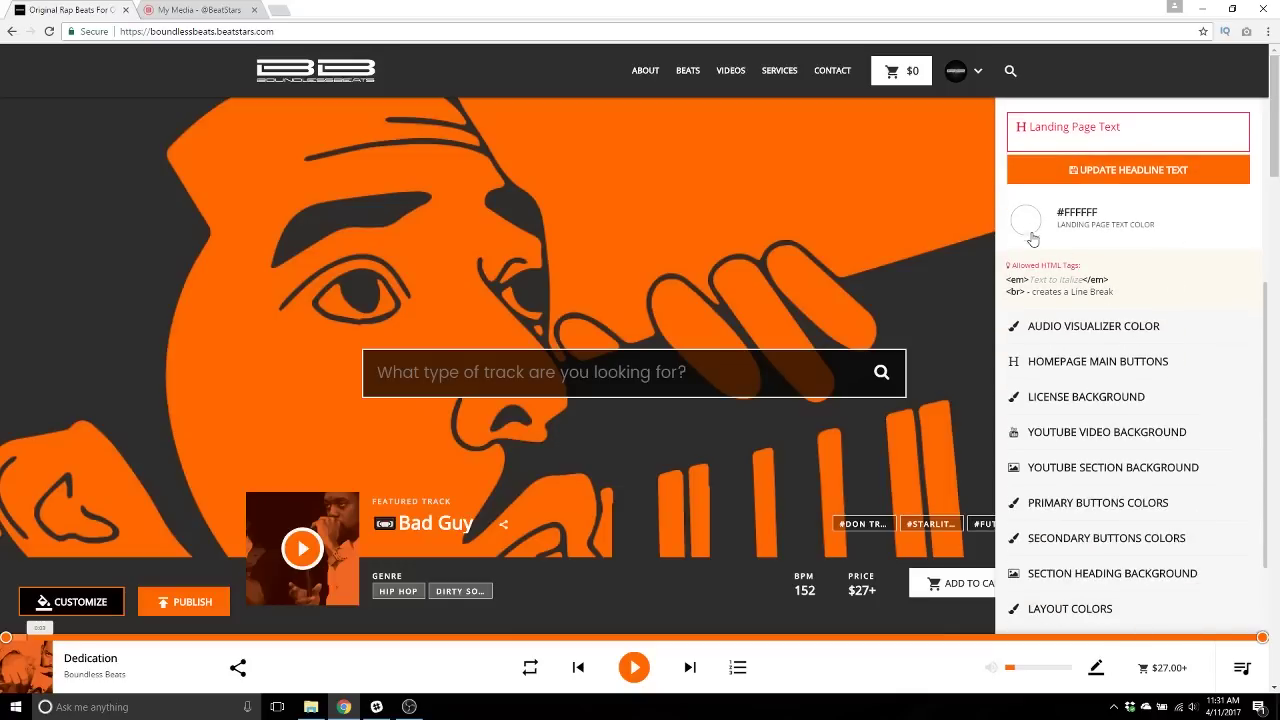
scroll(1158, 391, down, 1)
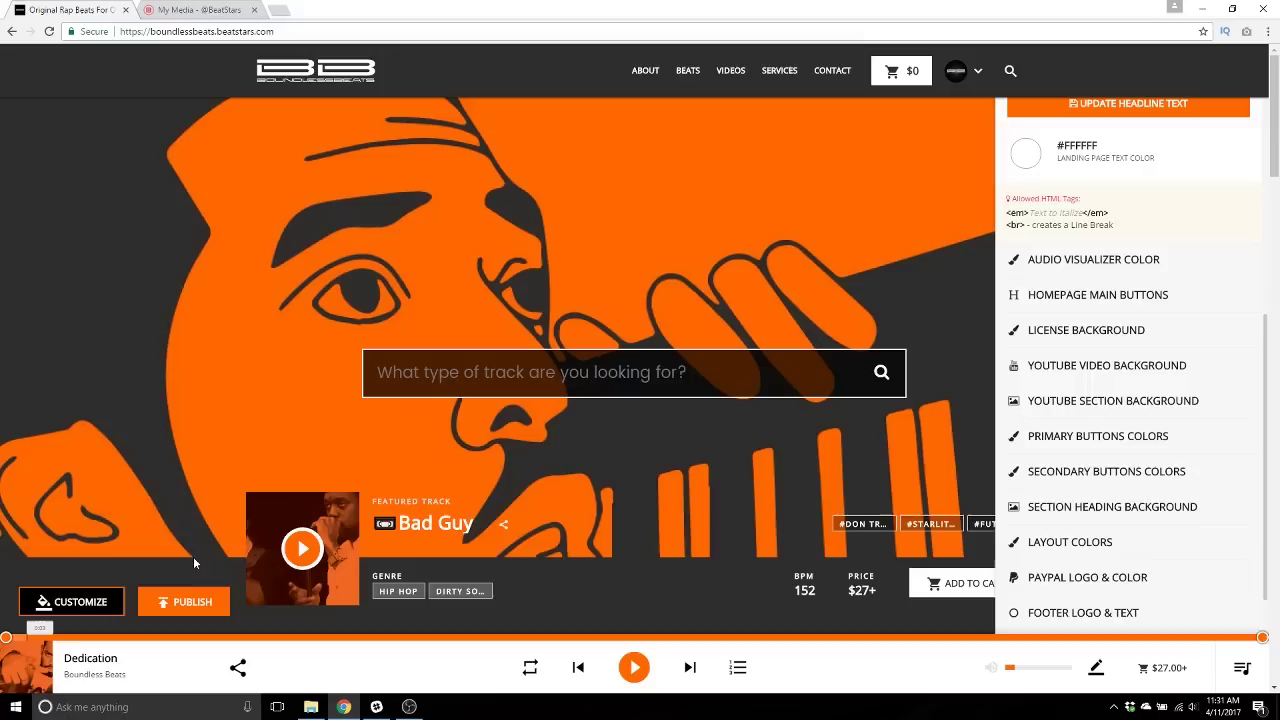
Close the Customize panel, play the featured Bad Guy track, and reopen Customize
click(304, 550)
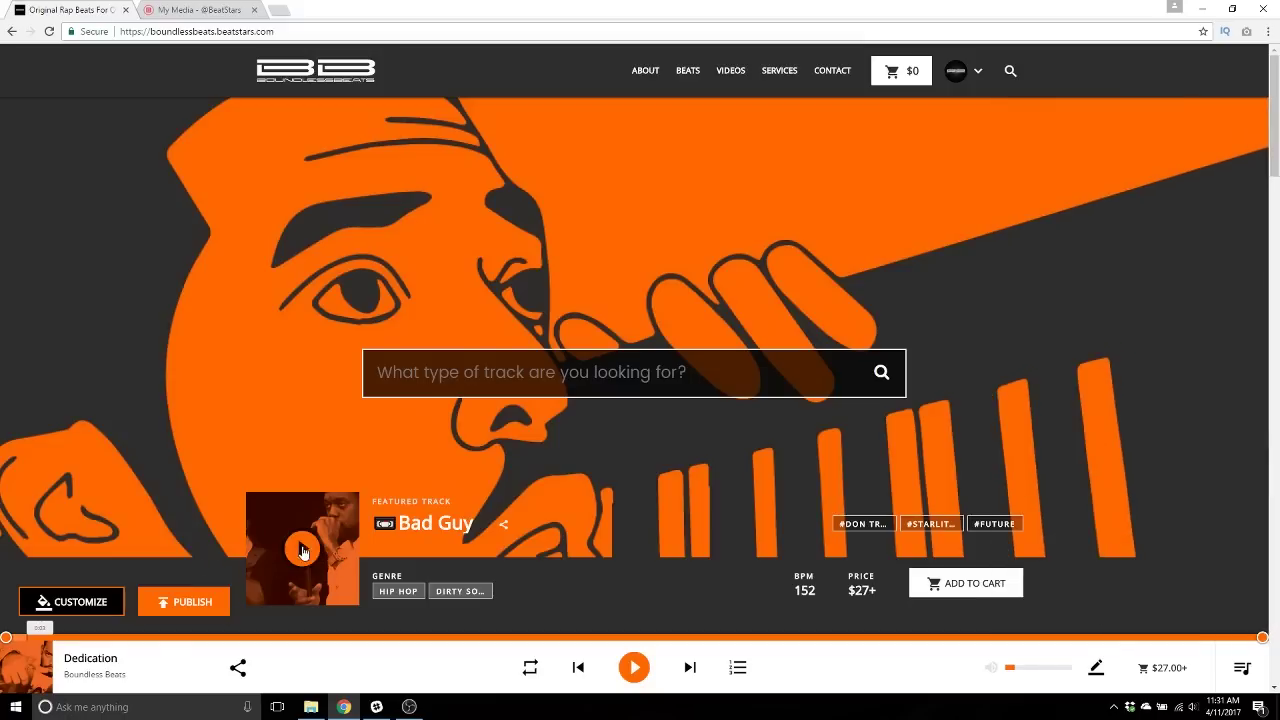
click(304, 550)
scroll(522, 569, down, 1)
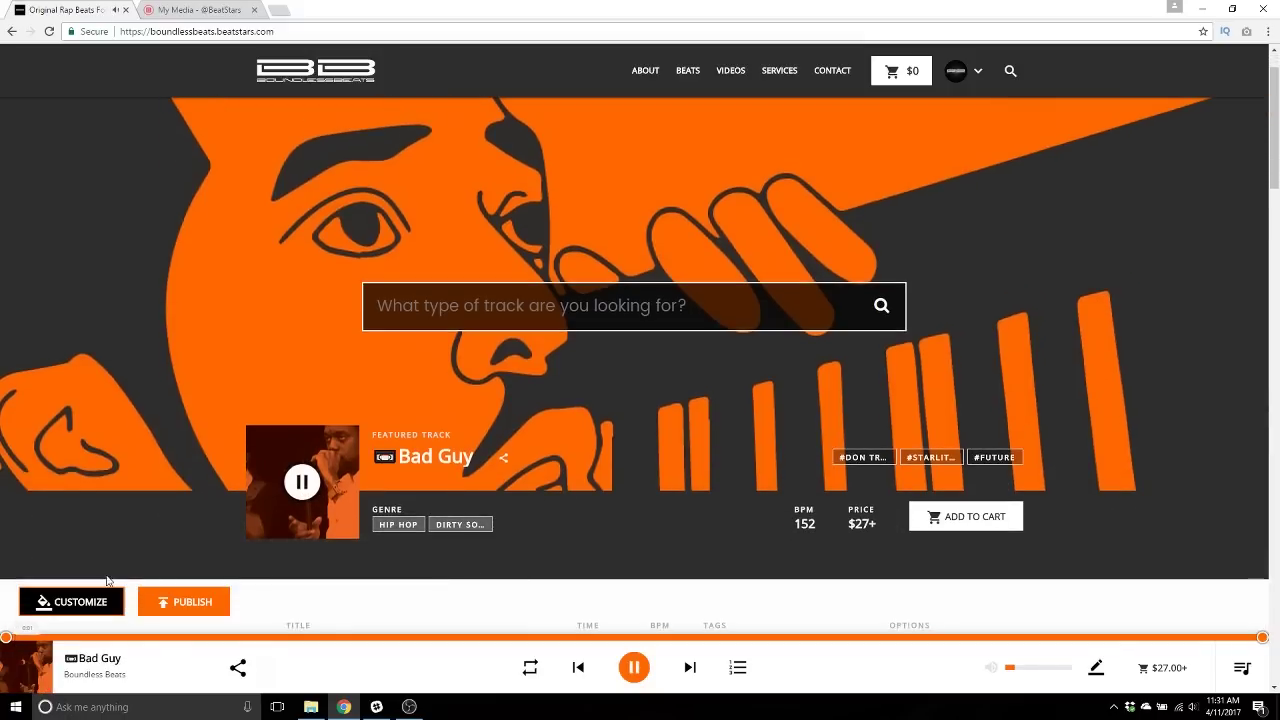
scroll(108, 570, down, 1)
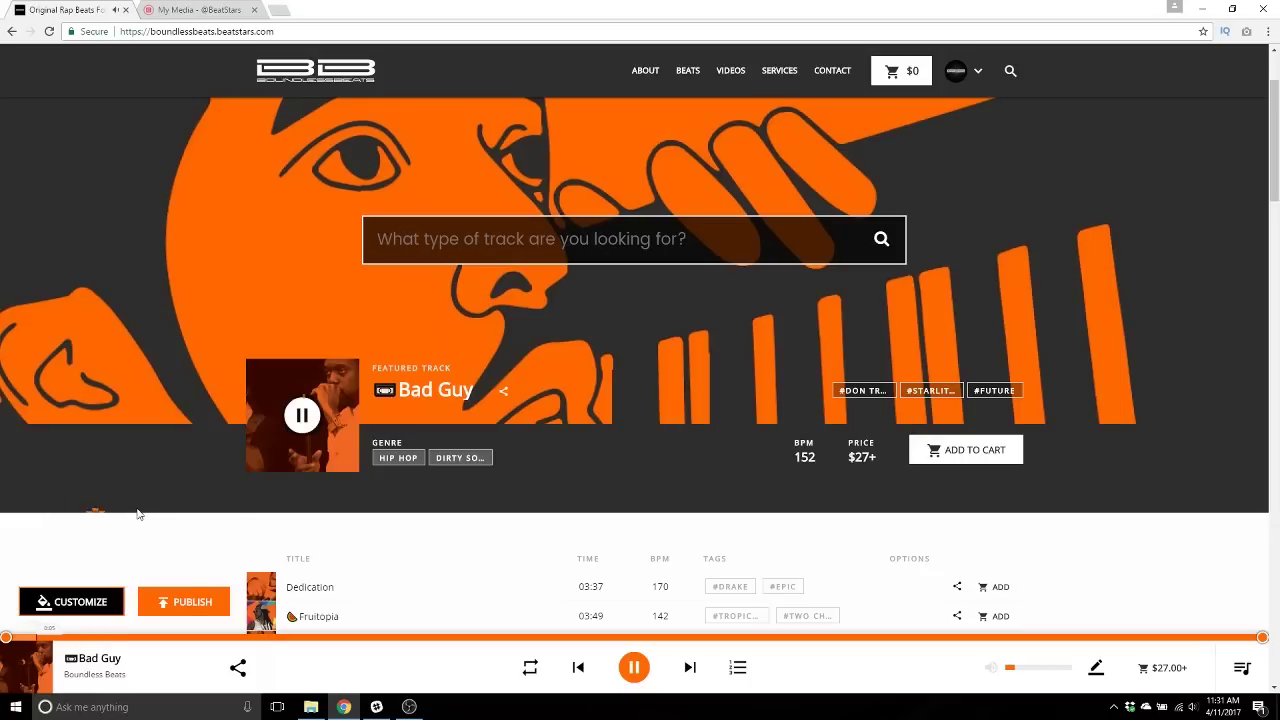
click(72, 601)
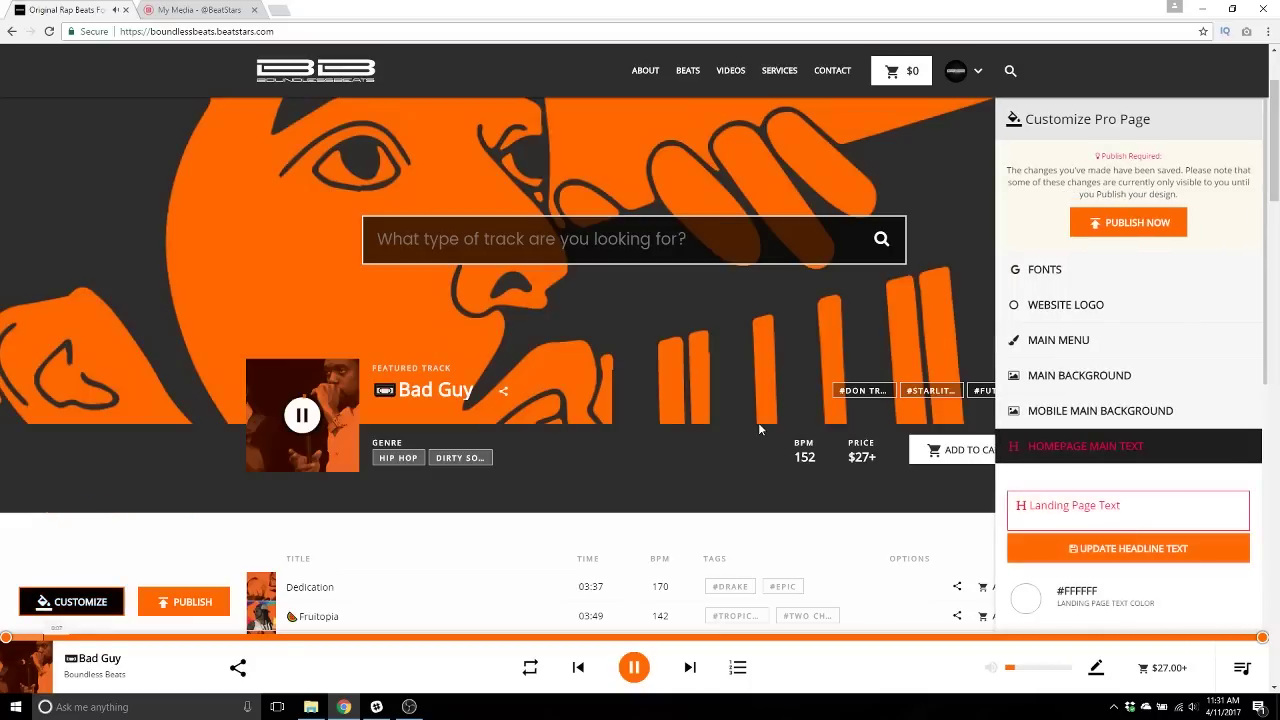
Set the audio visualizer progress colour to #FAFAFA and publish the changes
scroll(1117, 410, down, 2)
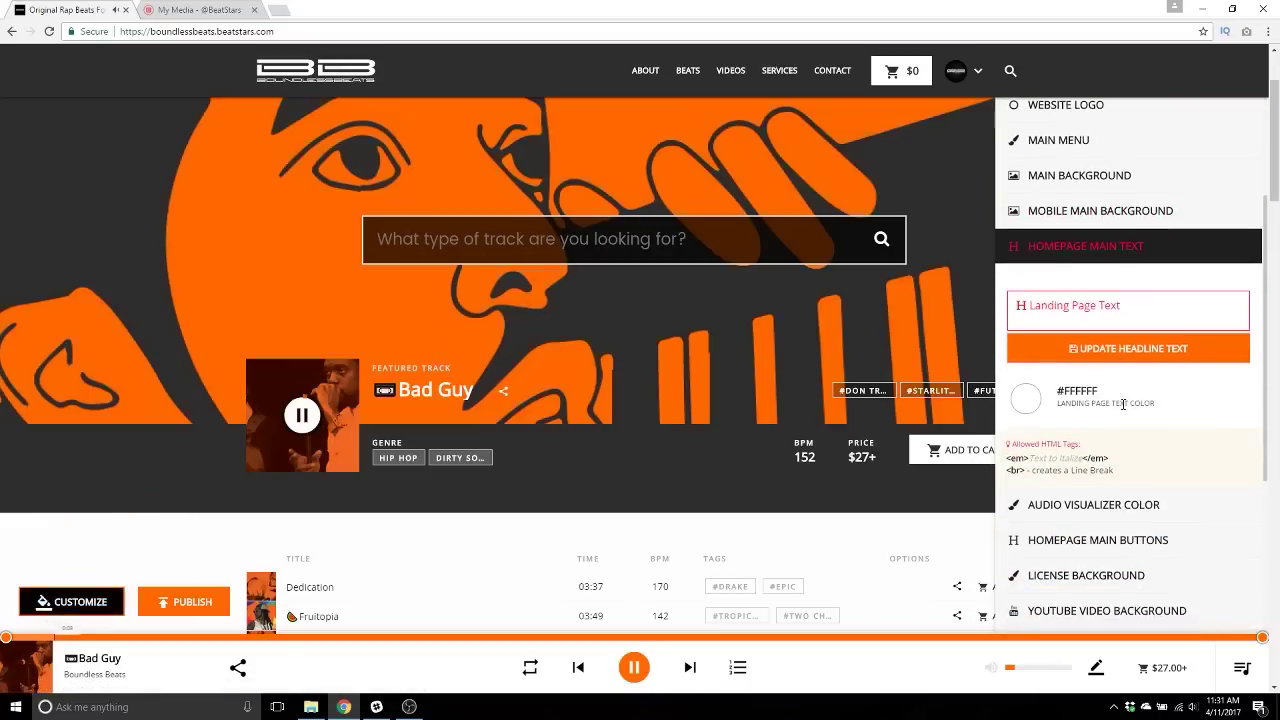
scroll(1128, 490, down, 1)
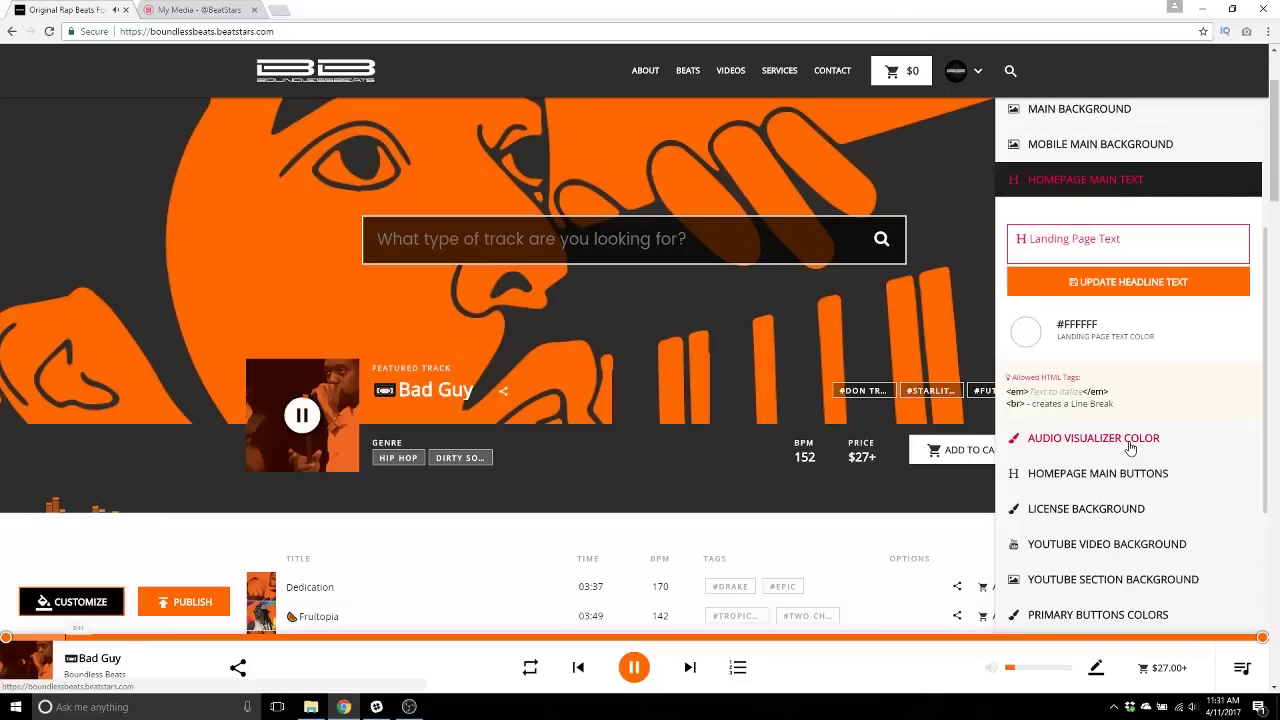
click(1129, 448)
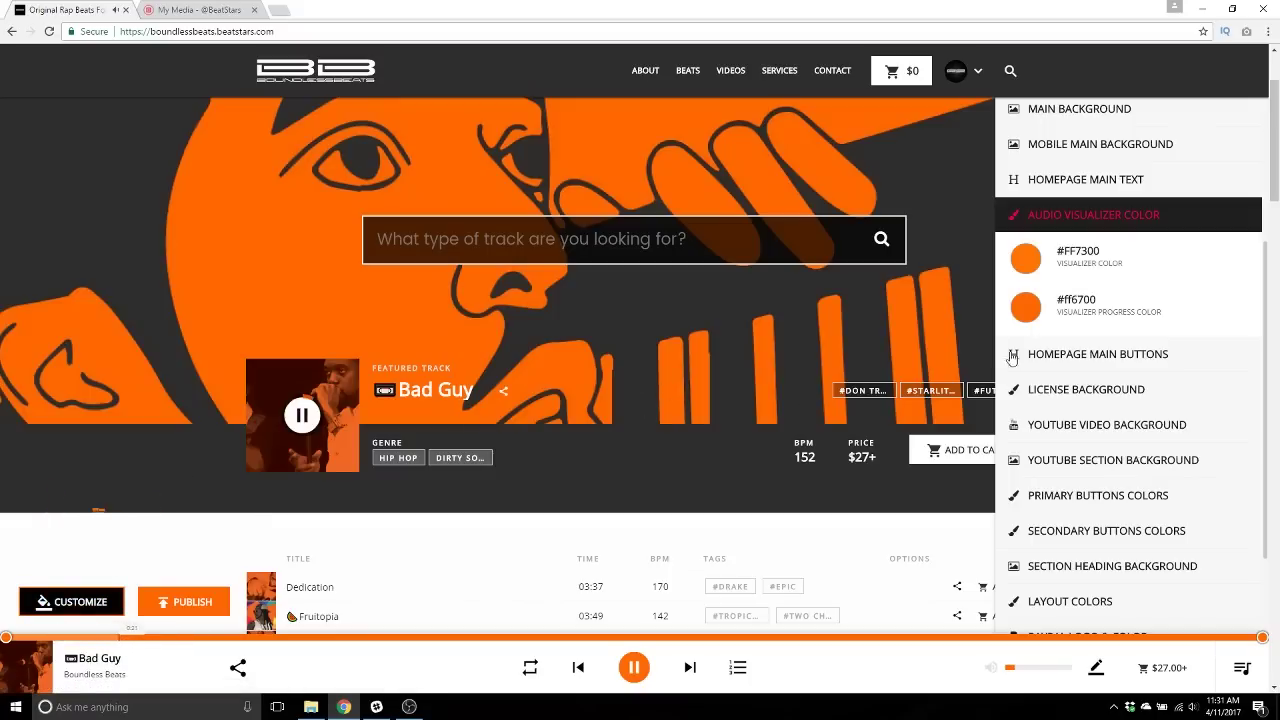
click(1026, 308)
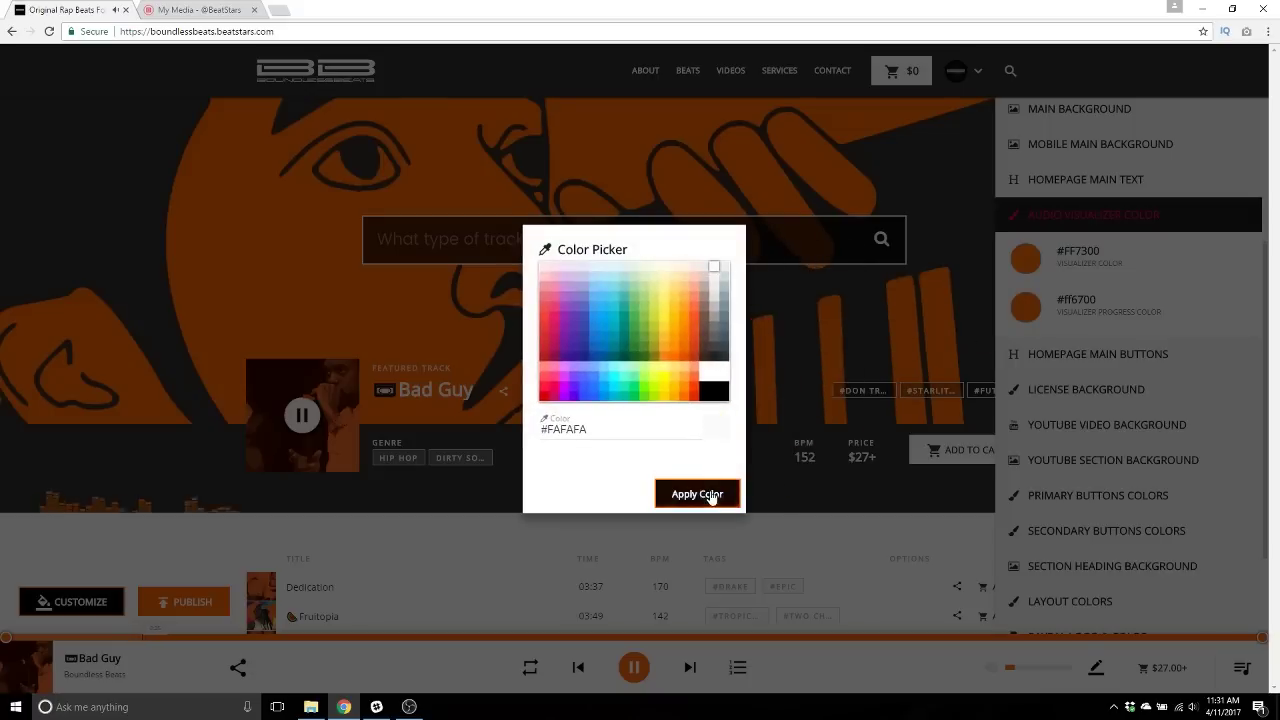
click(697, 494)
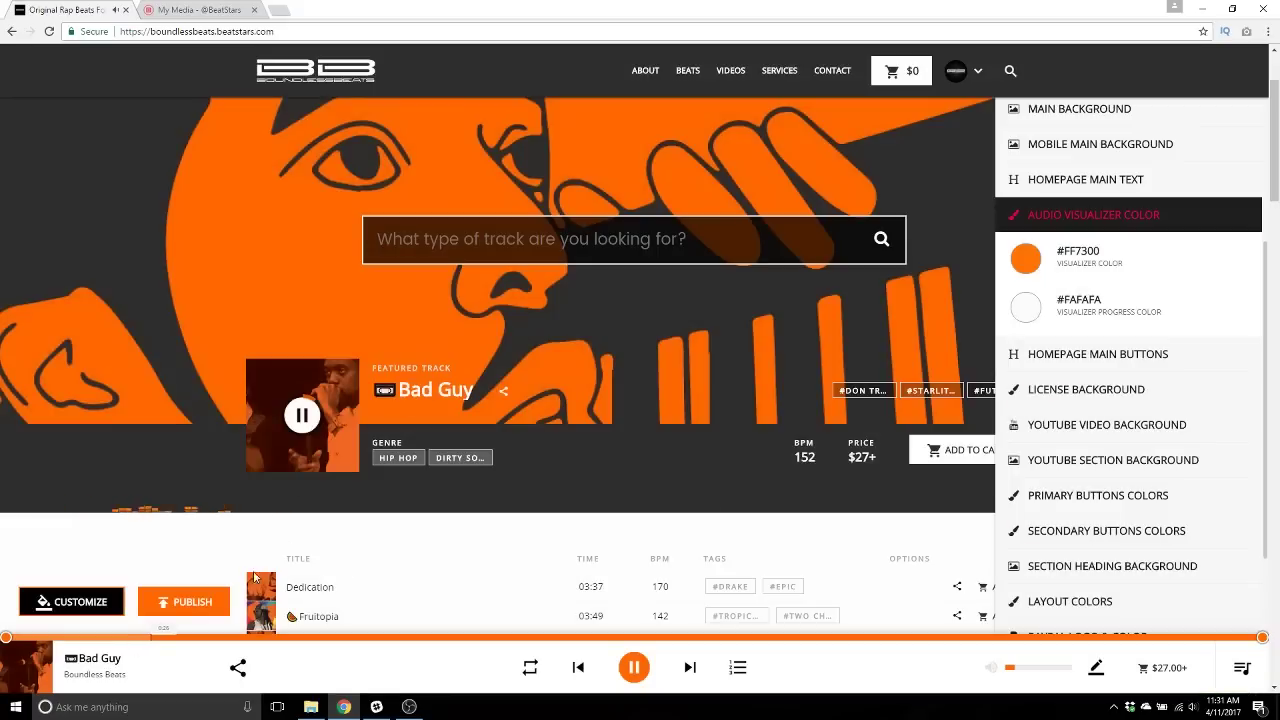
click(209, 606)
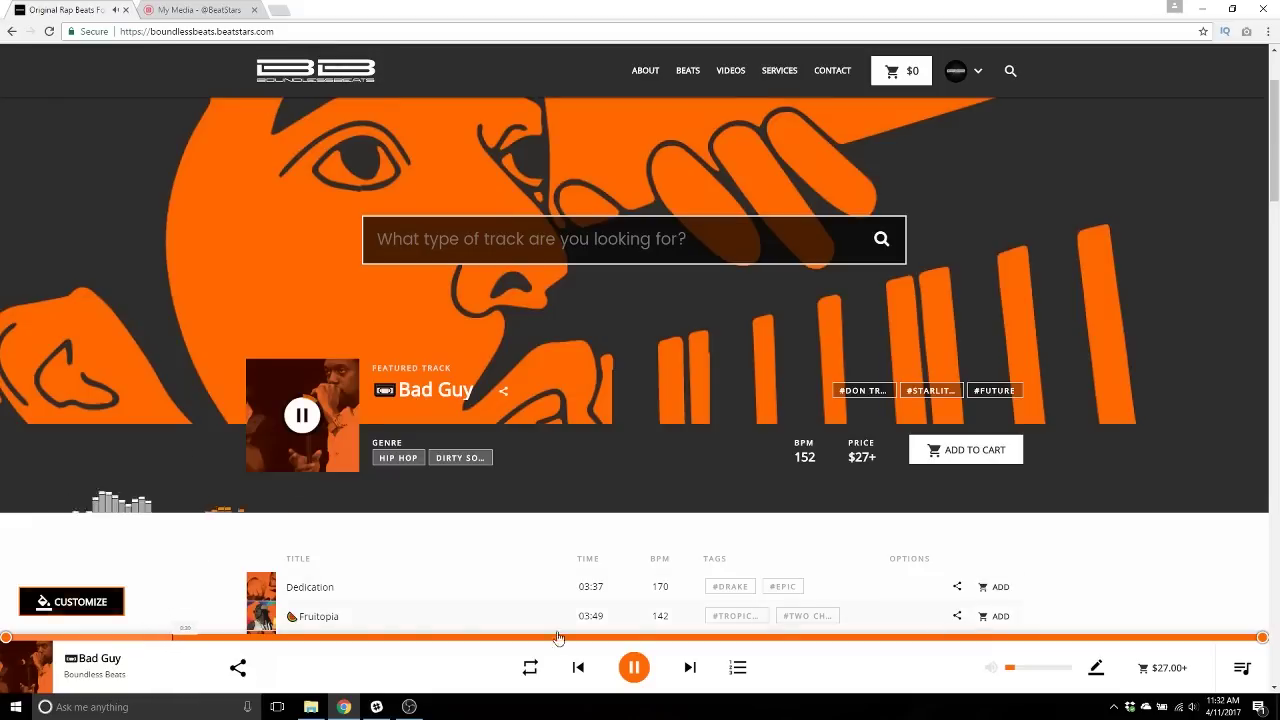
Pause the track and set the visualizer progress colour back to orange #ff6700
click(645, 680)
click(87, 601)
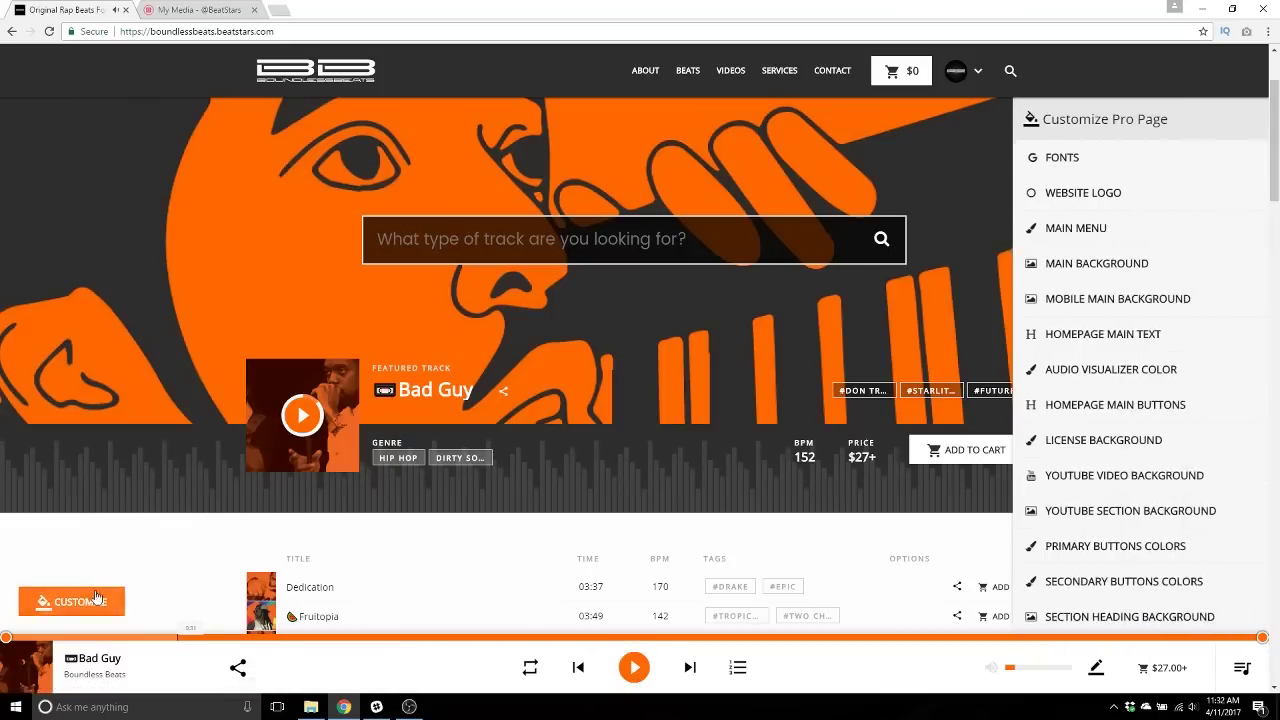
click(1100, 370)
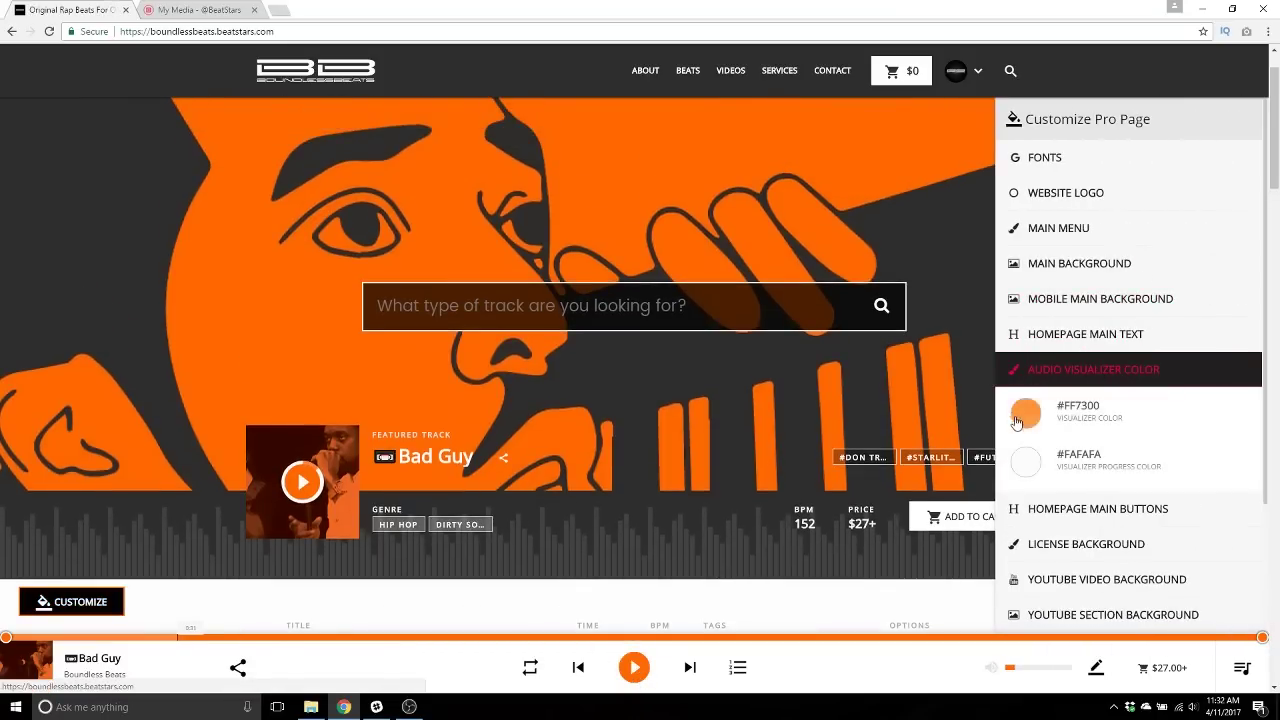
click(1026, 461)
click(611, 434)
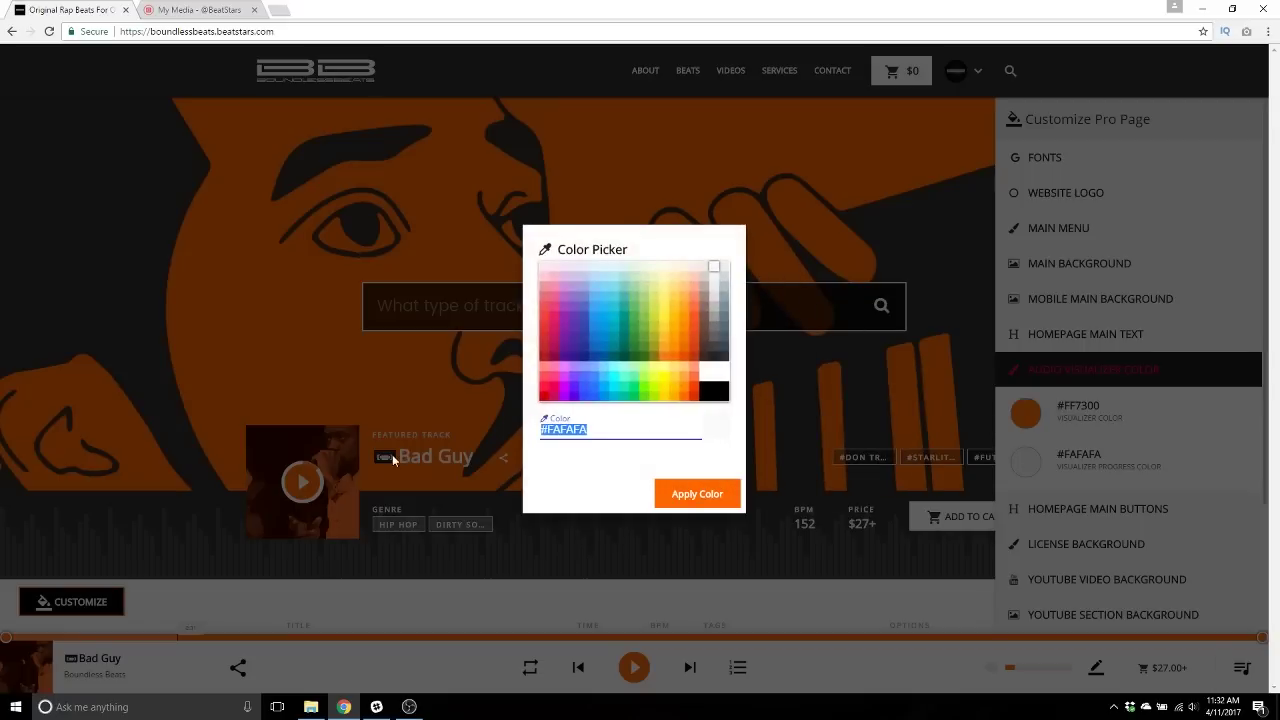
text(#ff6700)
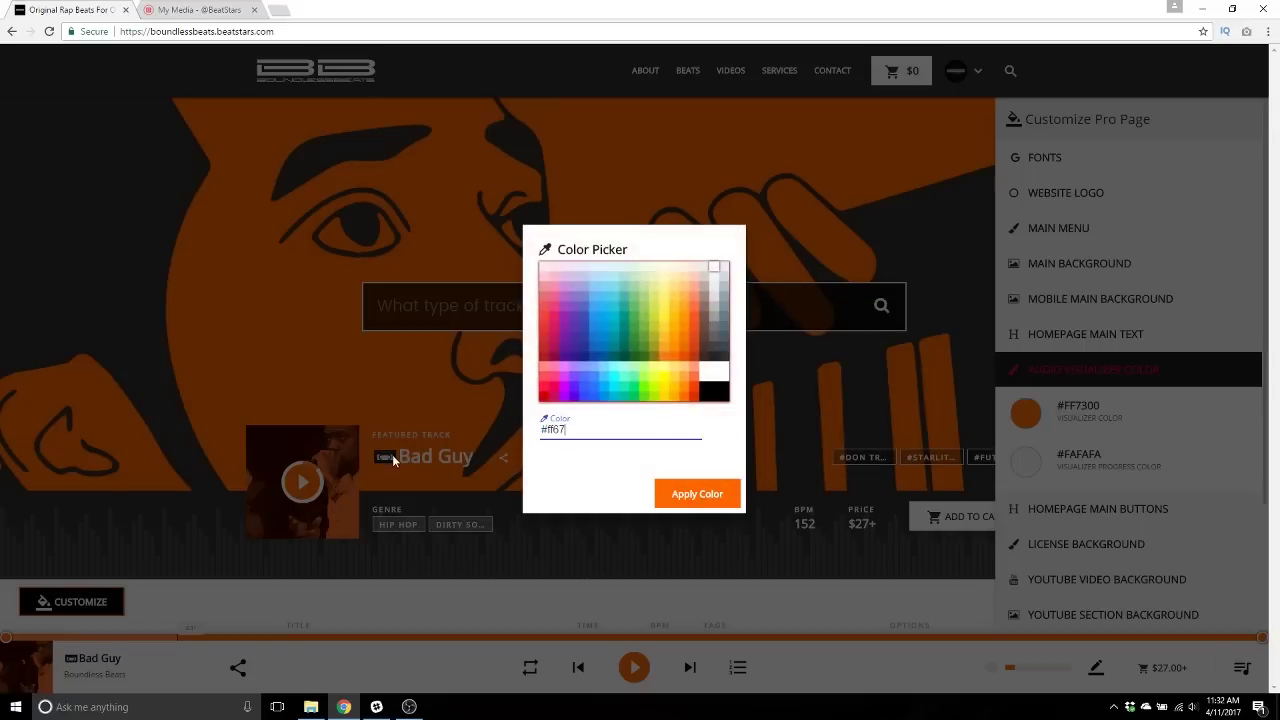
click(699, 494)
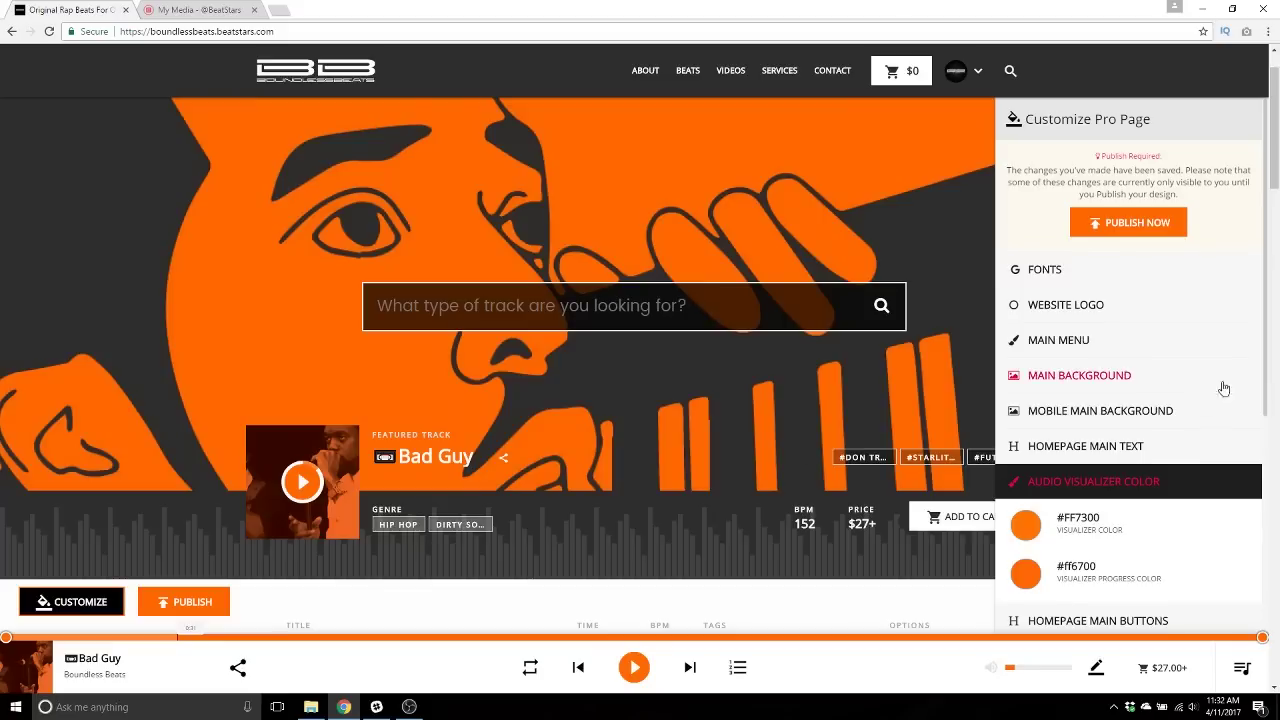
scroll(1170, 410, down, 2)
Try shortcut buttons as the homepage button type and look over the main menu settings
click(1124, 428)
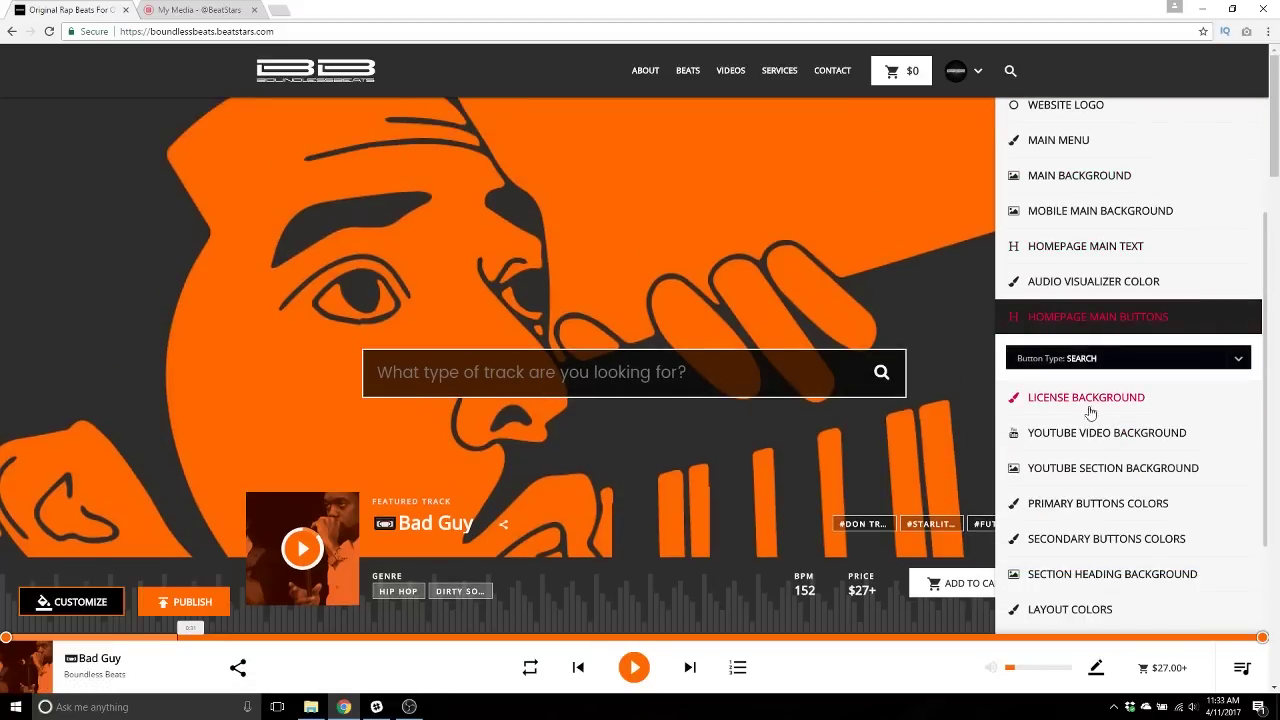
click(1246, 368)
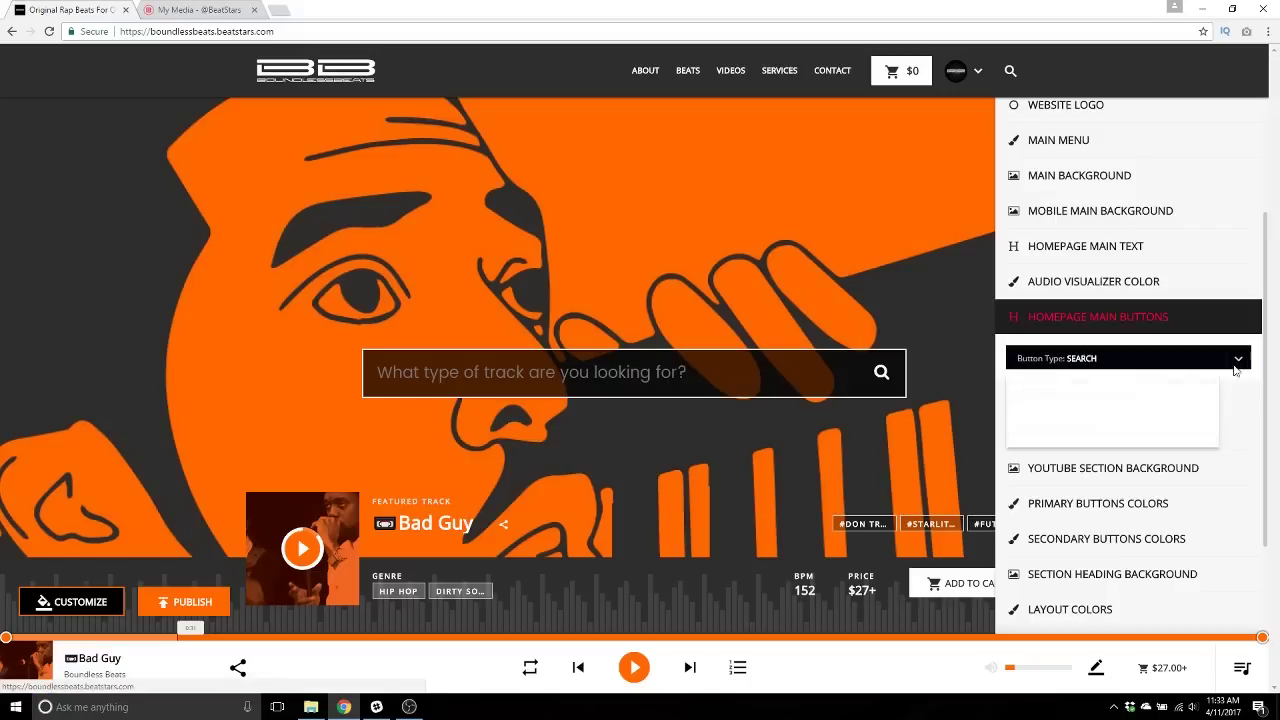
click(1069, 396)
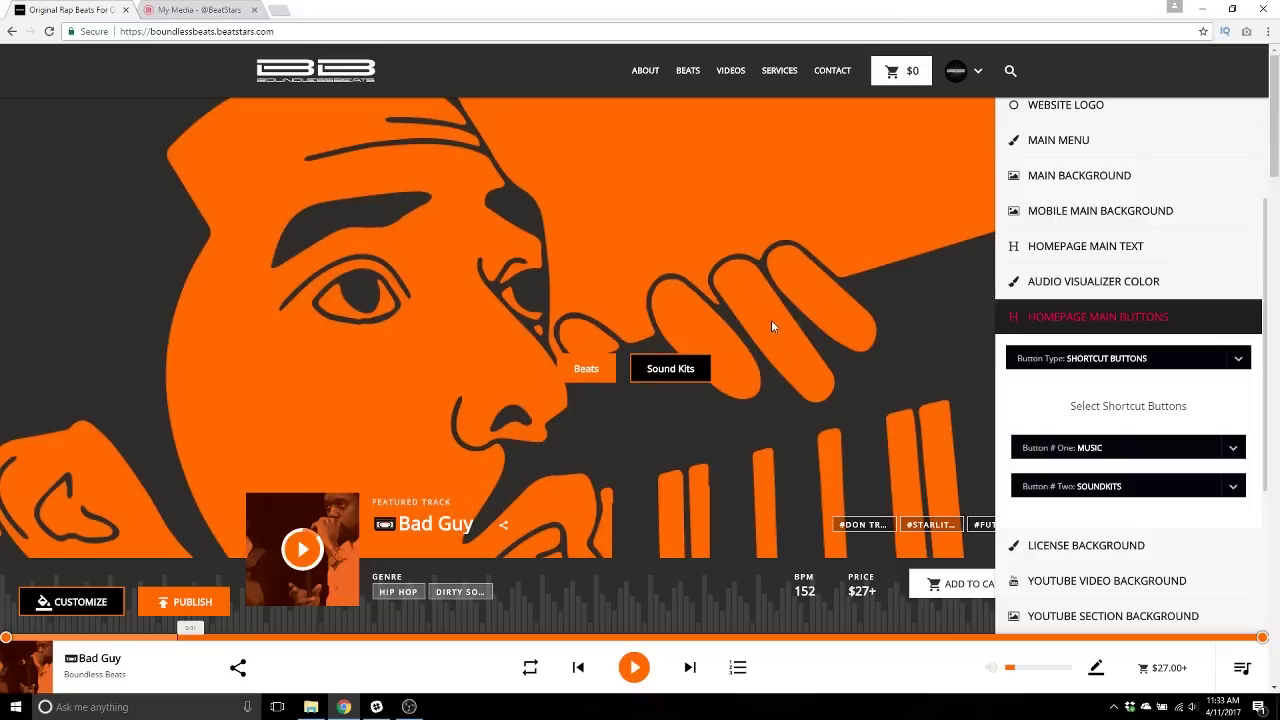
click(1058, 140)
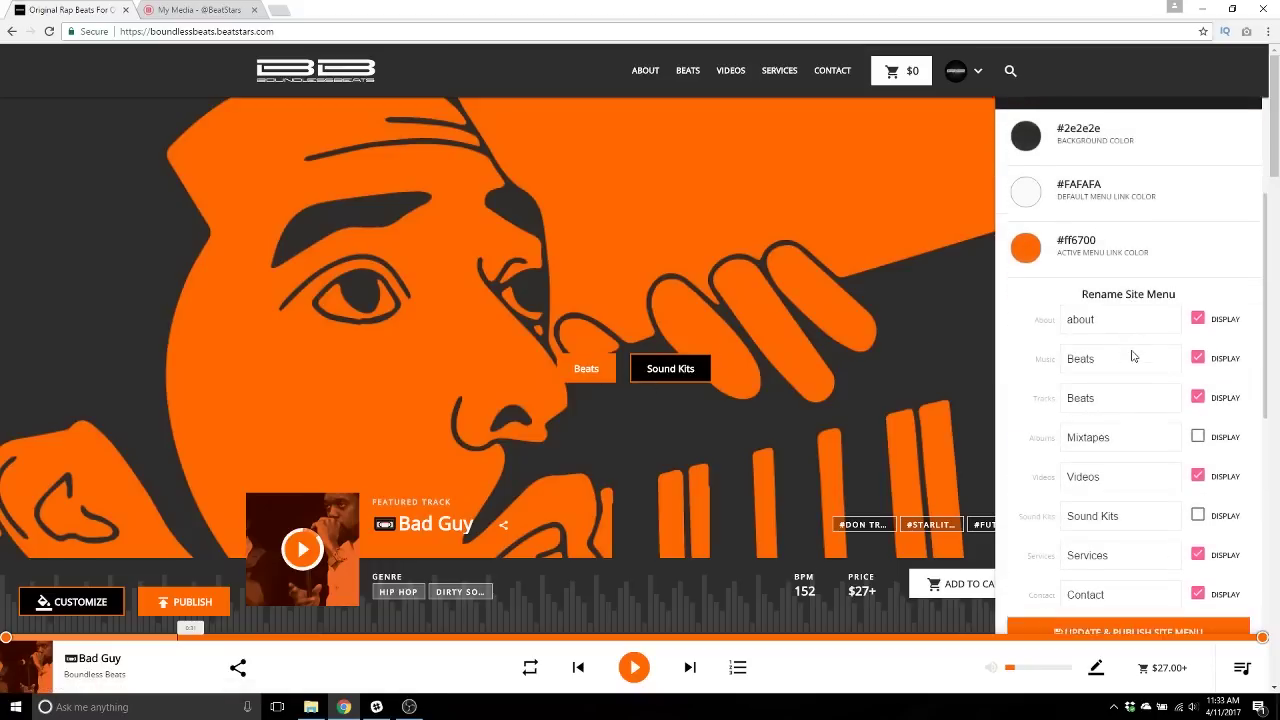
scroll(1133, 356, down, 1)
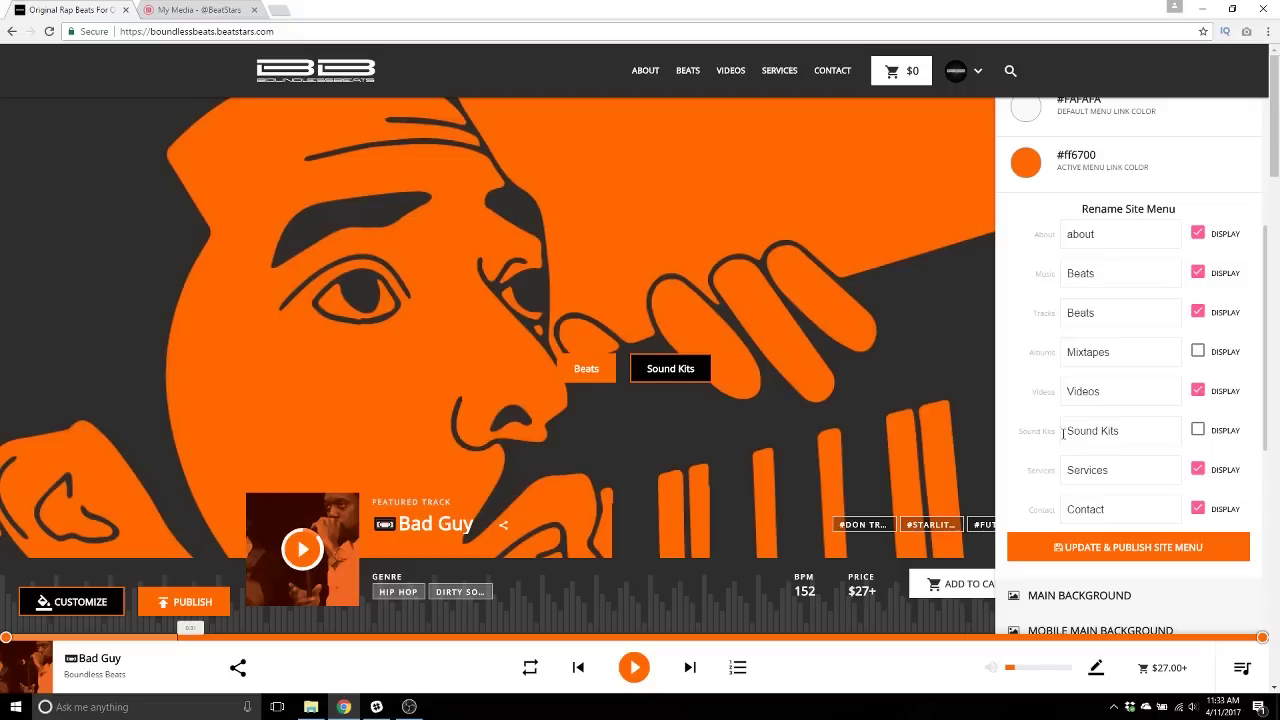
scroll(1120, 205, up, 2)
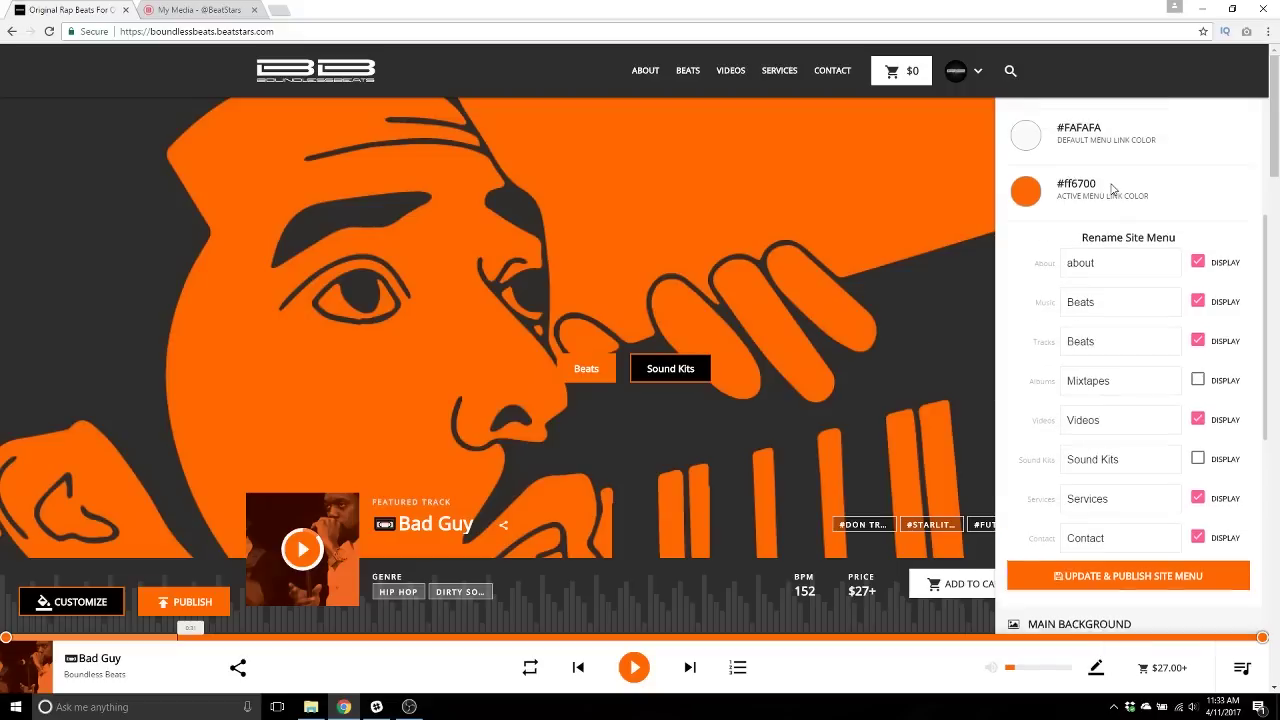
click(1136, 210)
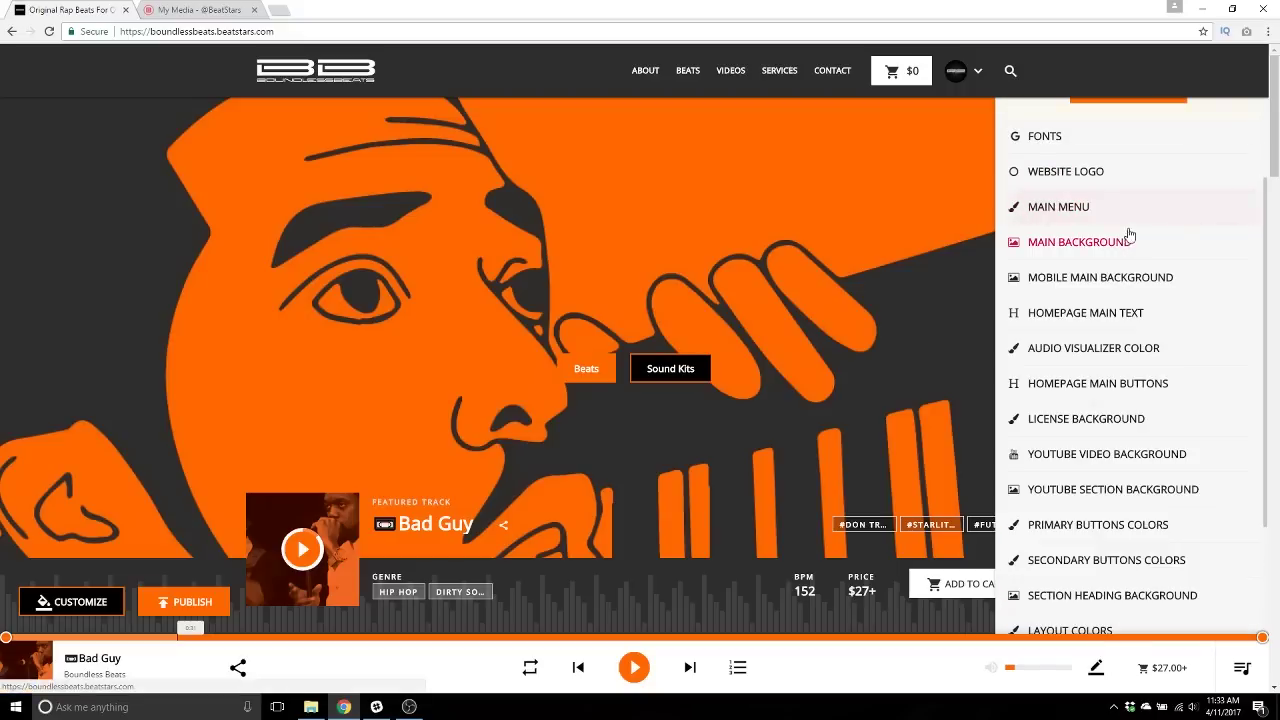
Set the Homepage Main Buttons type to Search Bar
click(1098, 384)
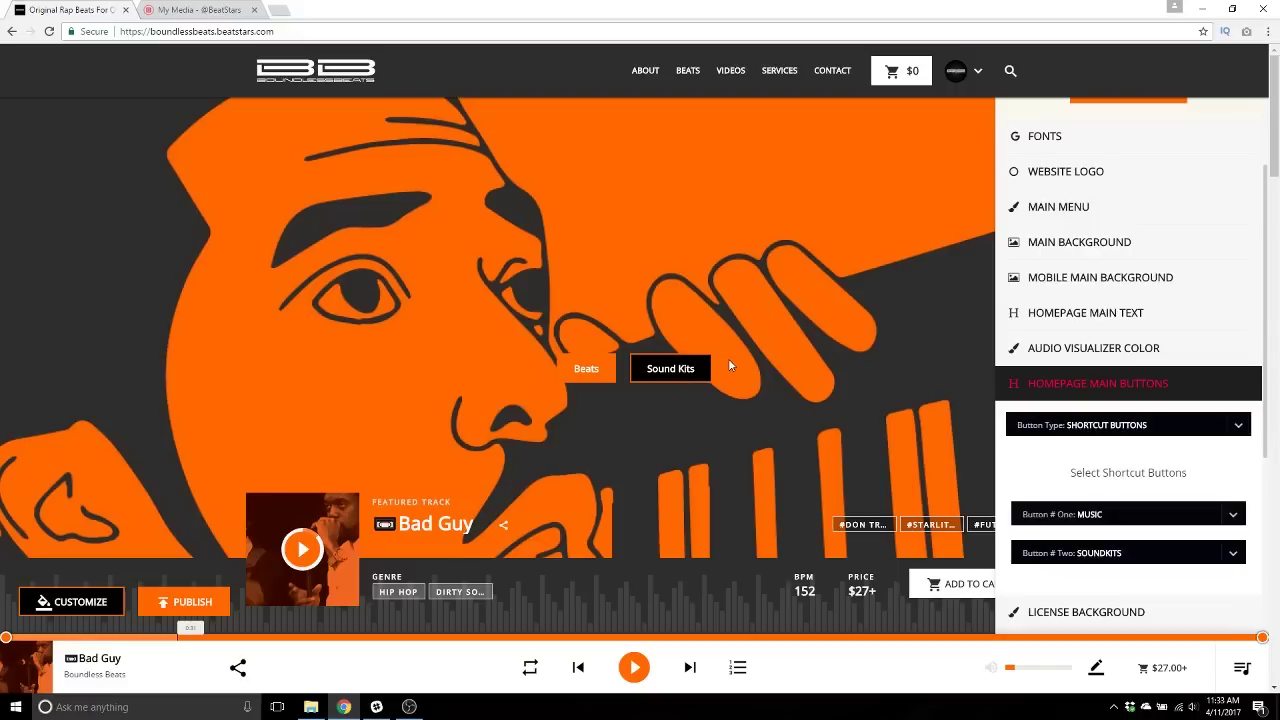
click(1085, 425)
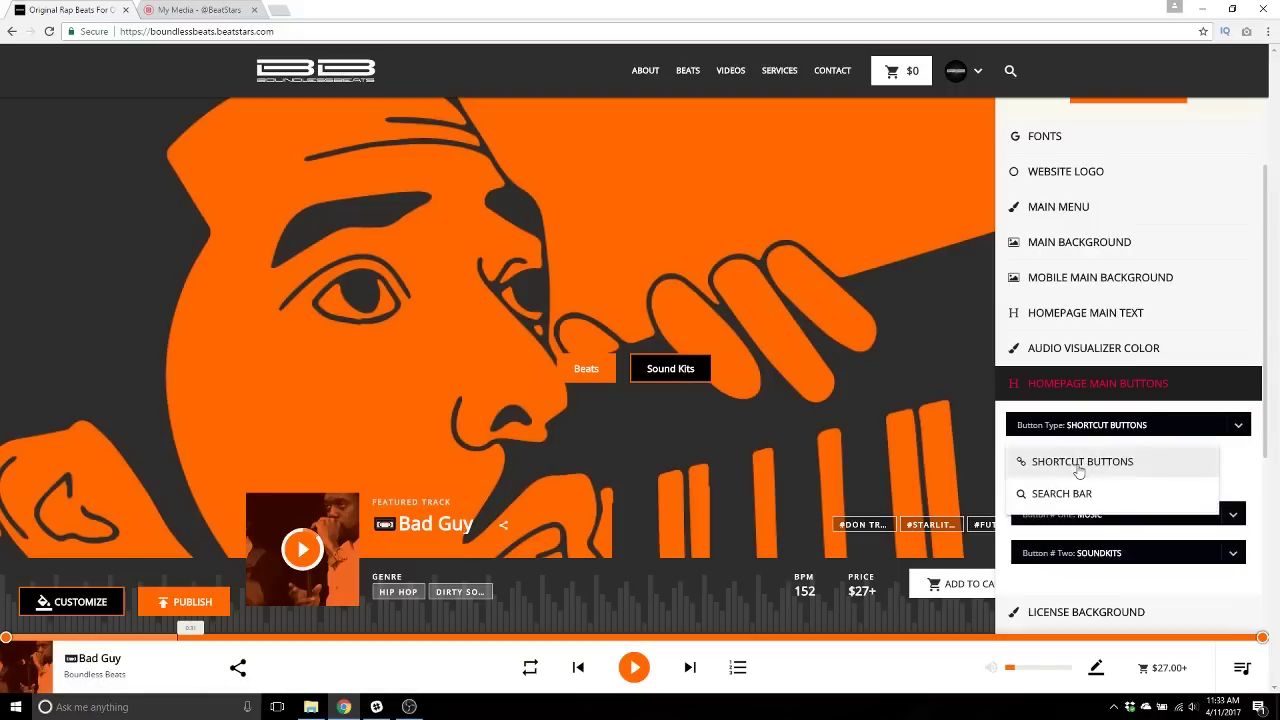
click(1078, 494)
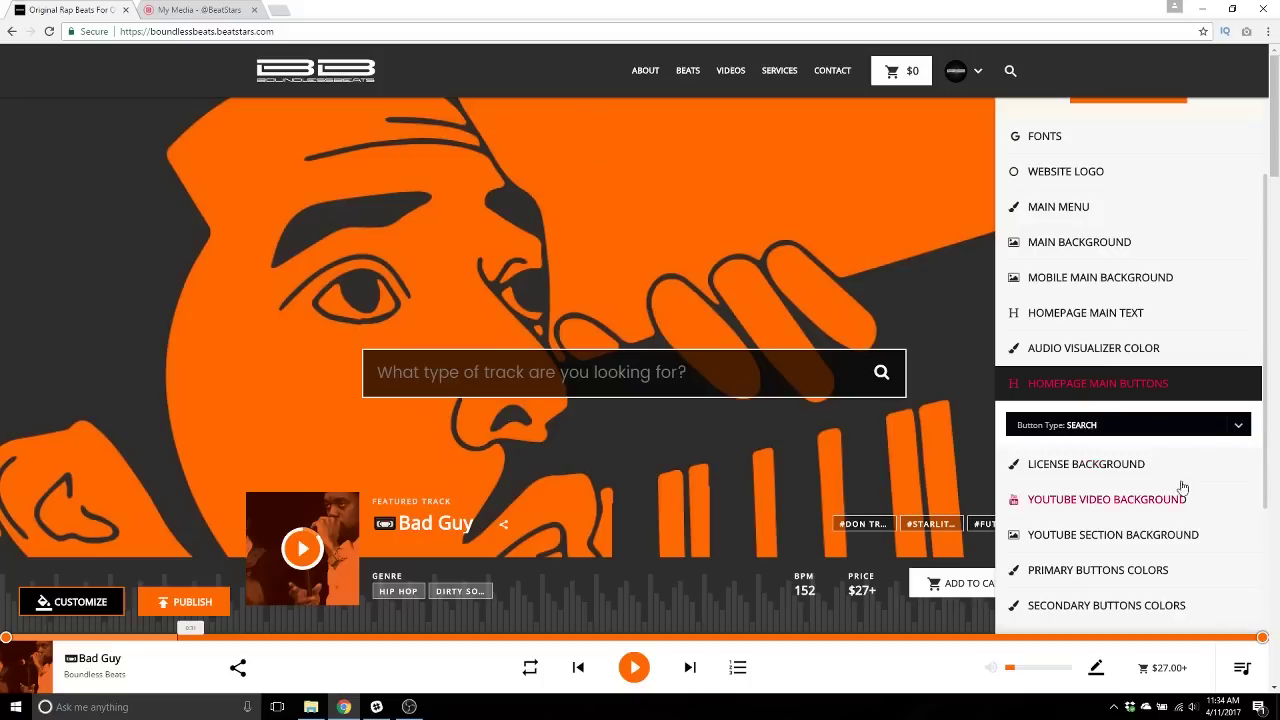
click(1120, 425)
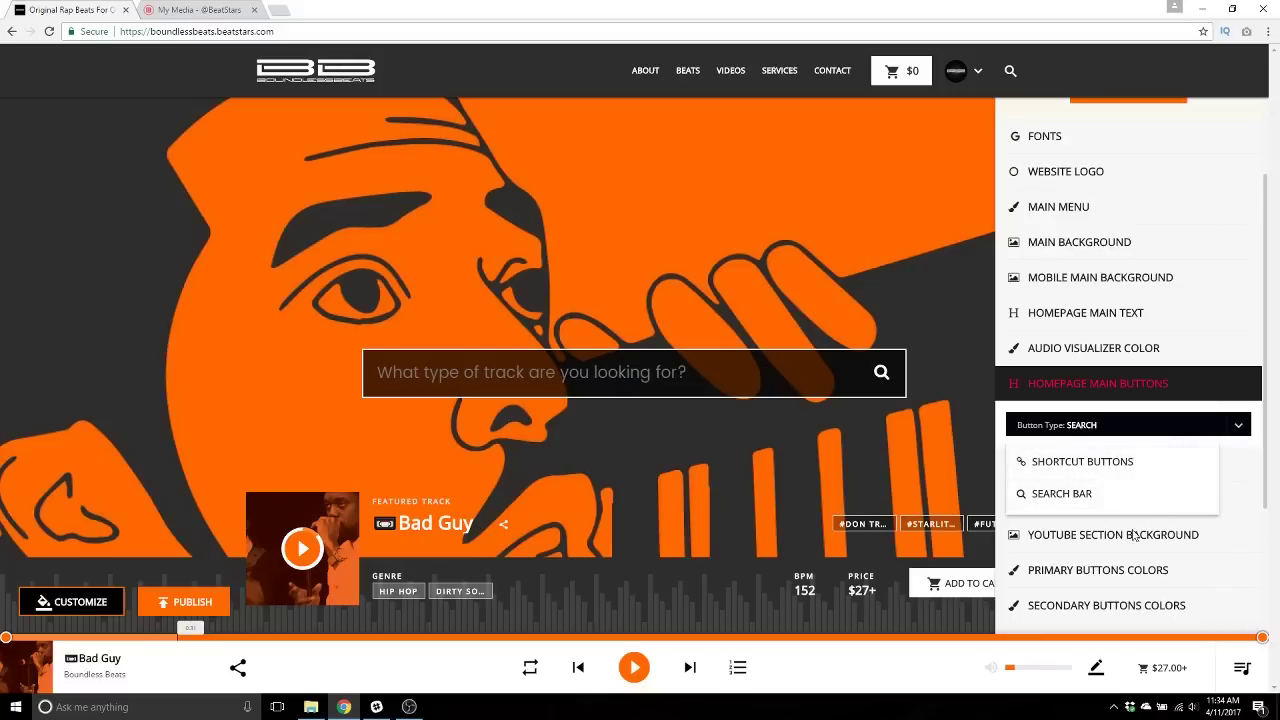
click(1066, 494)
scroll(1165, 497, down, 1)
Apply black #000000 as the License Background colour
click(1118, 400)
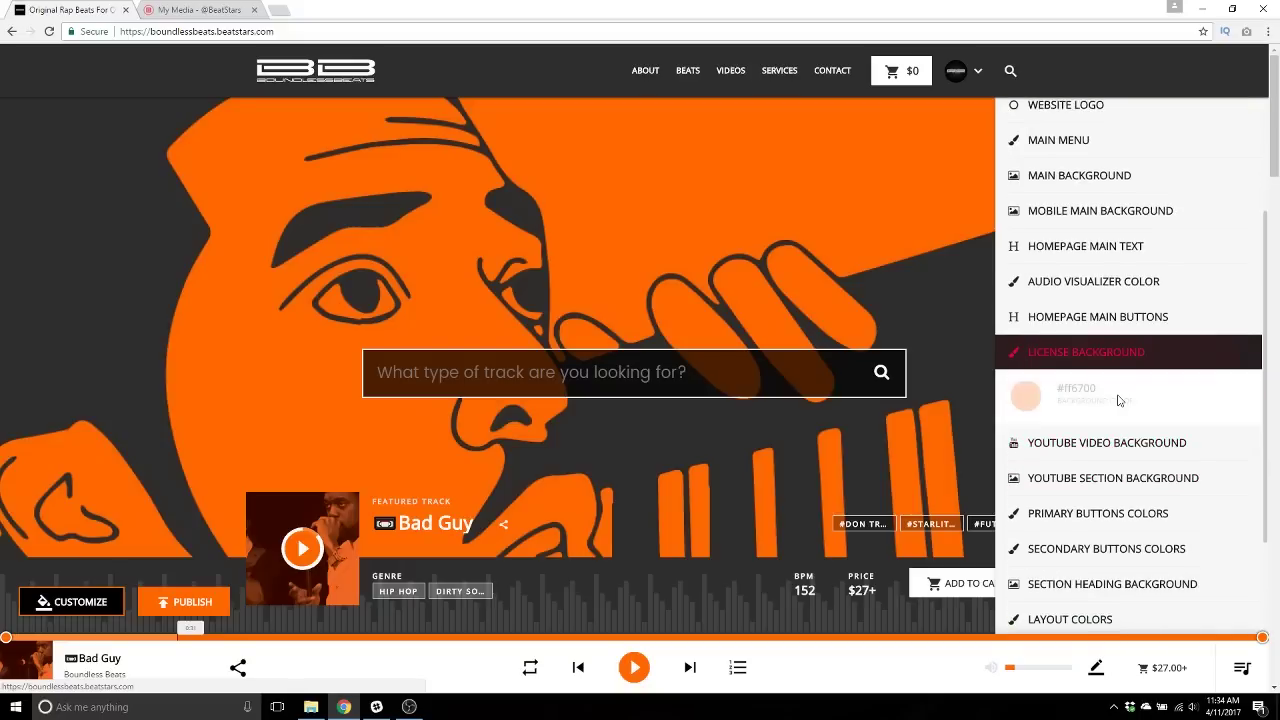
scroll(900, 290, down, 3)
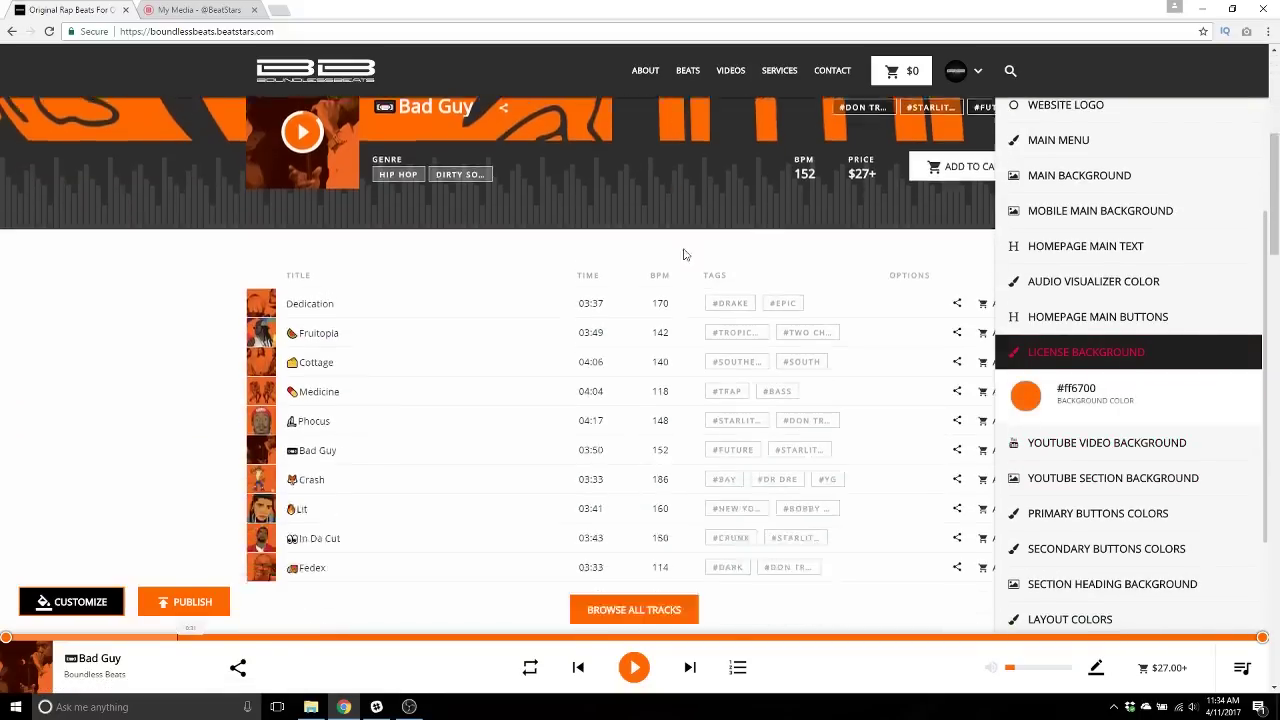
scroll(703, 263, down, 1)
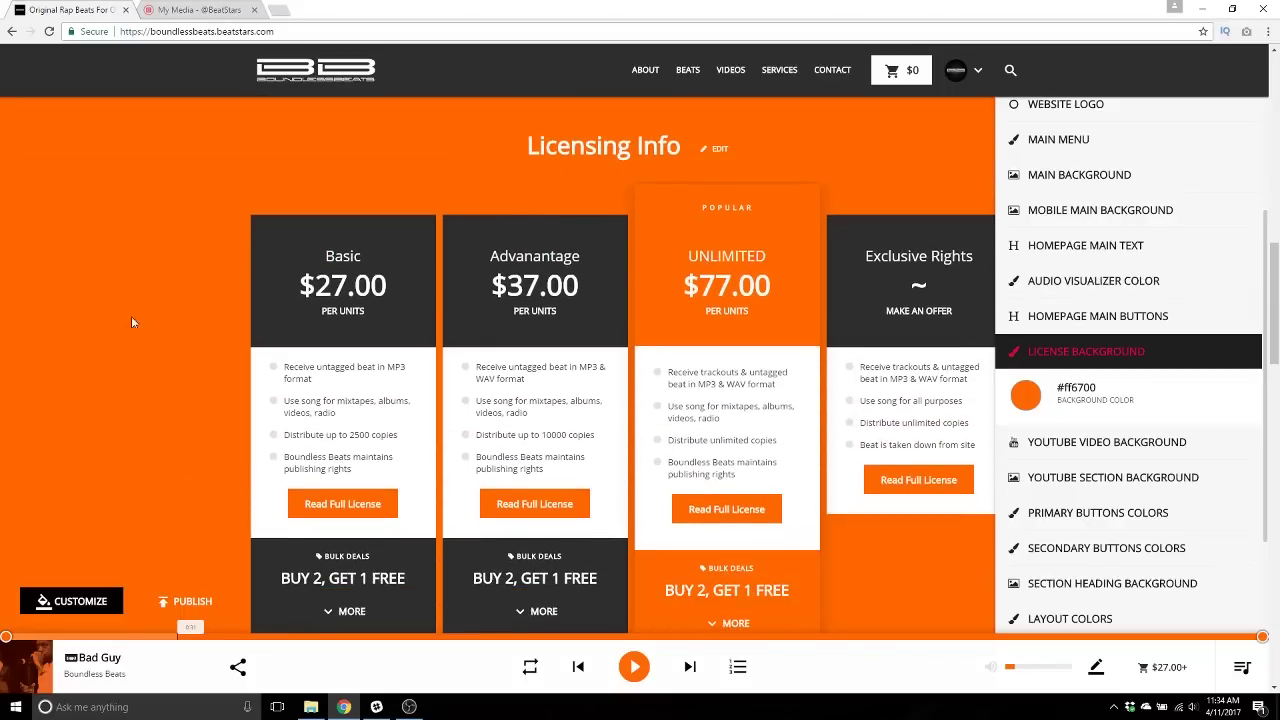
click(1020, 405)
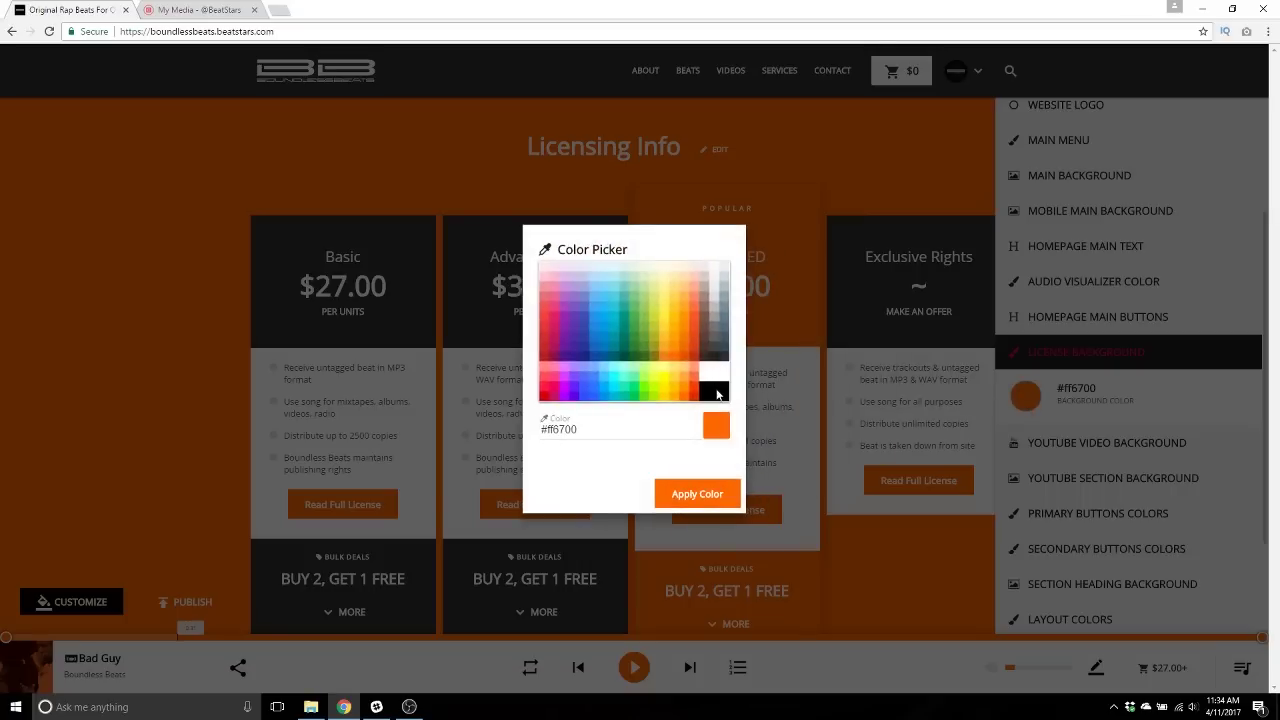
click(717, 393)
click(735, 492)
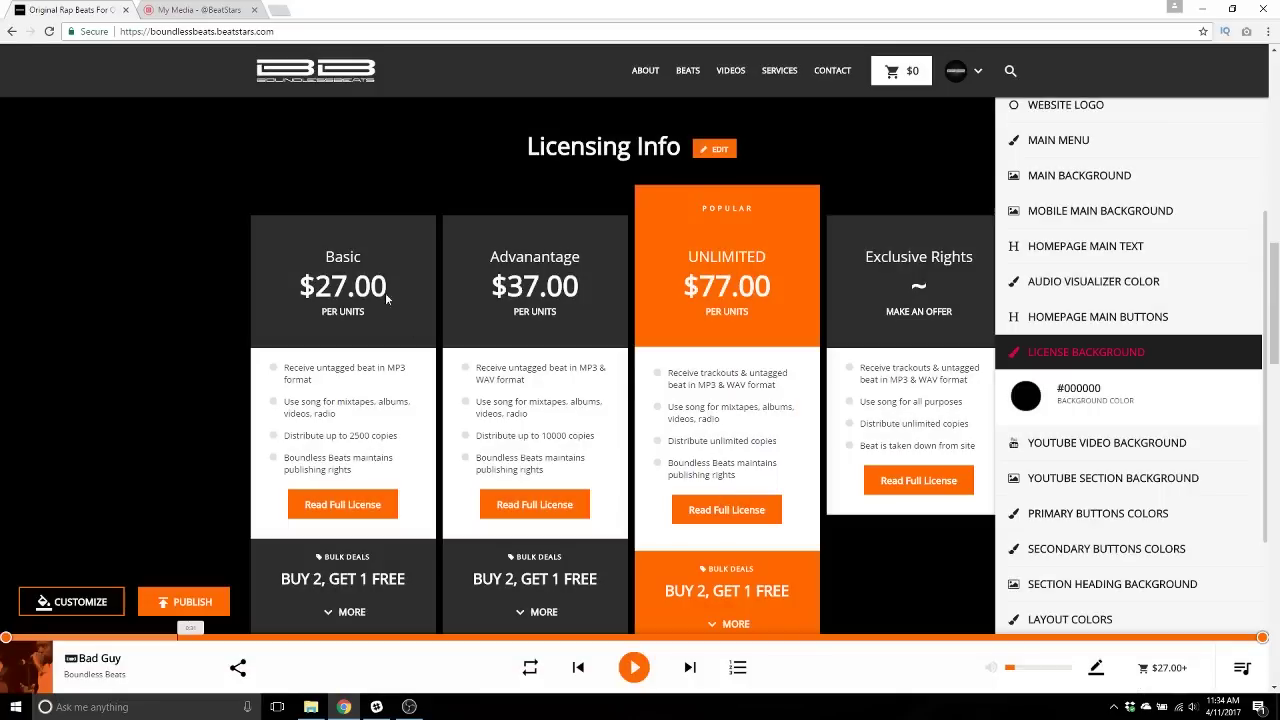
Return the License Background to #ff6700 and show the YouTube Video Background settings
click(1025, 396)
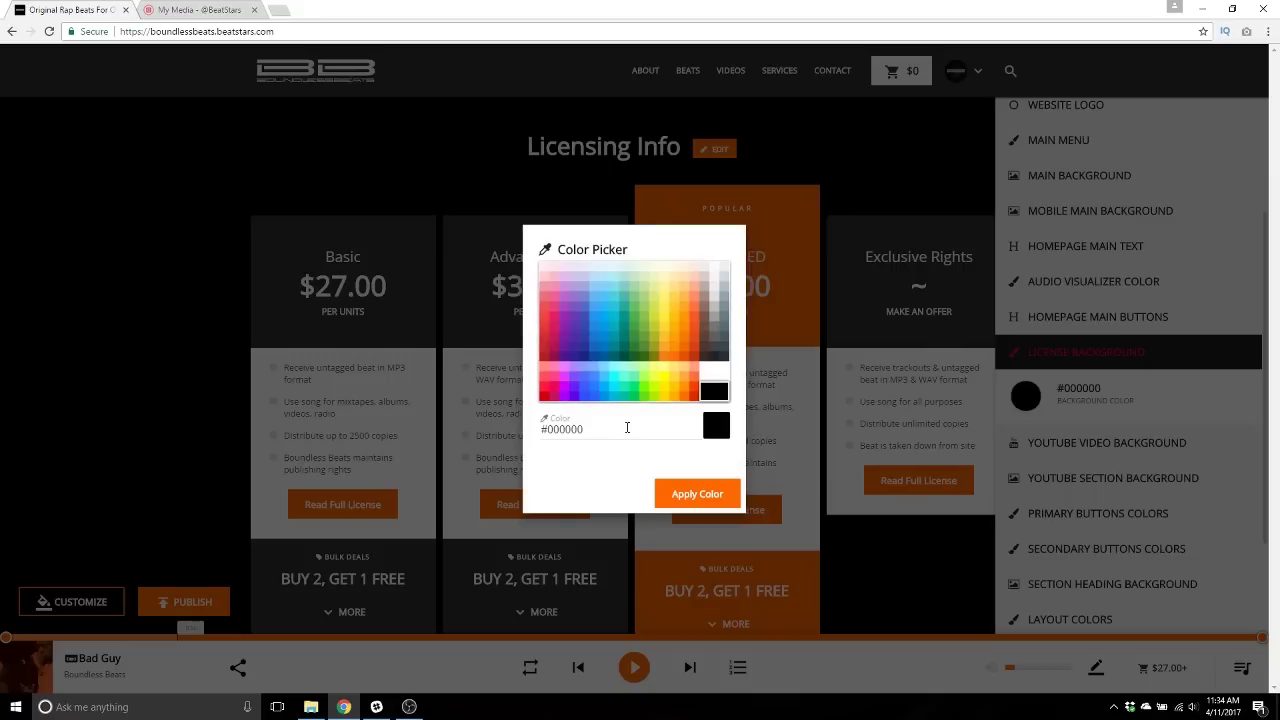
drag(626, 429, 384, 450)
text(#ff)
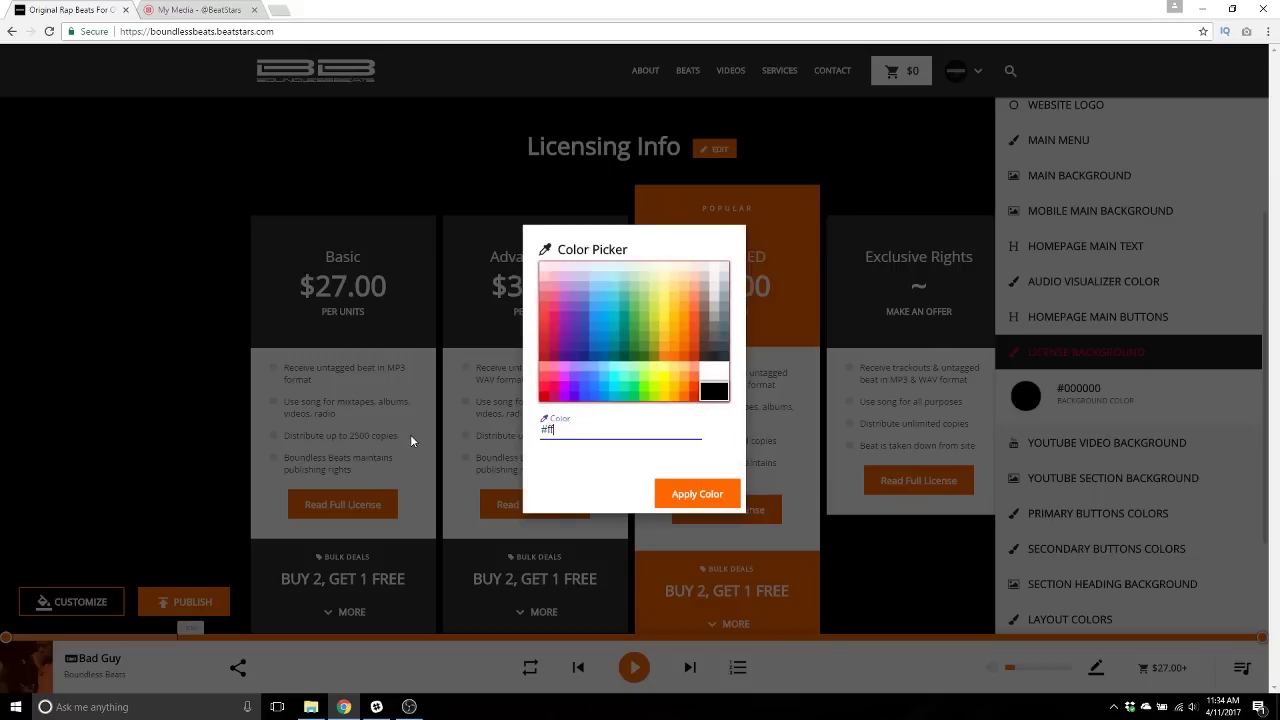
text(6700)
click(700, 494)
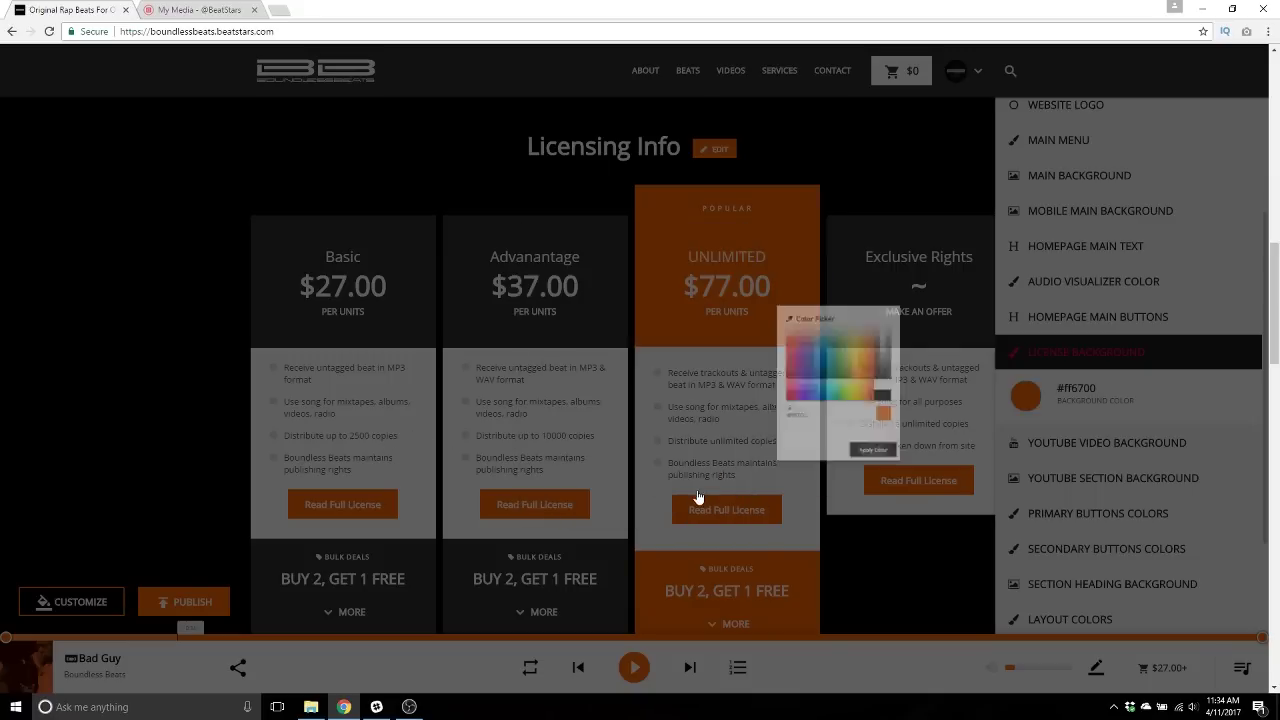
scroll(1020, 470, down, 1)
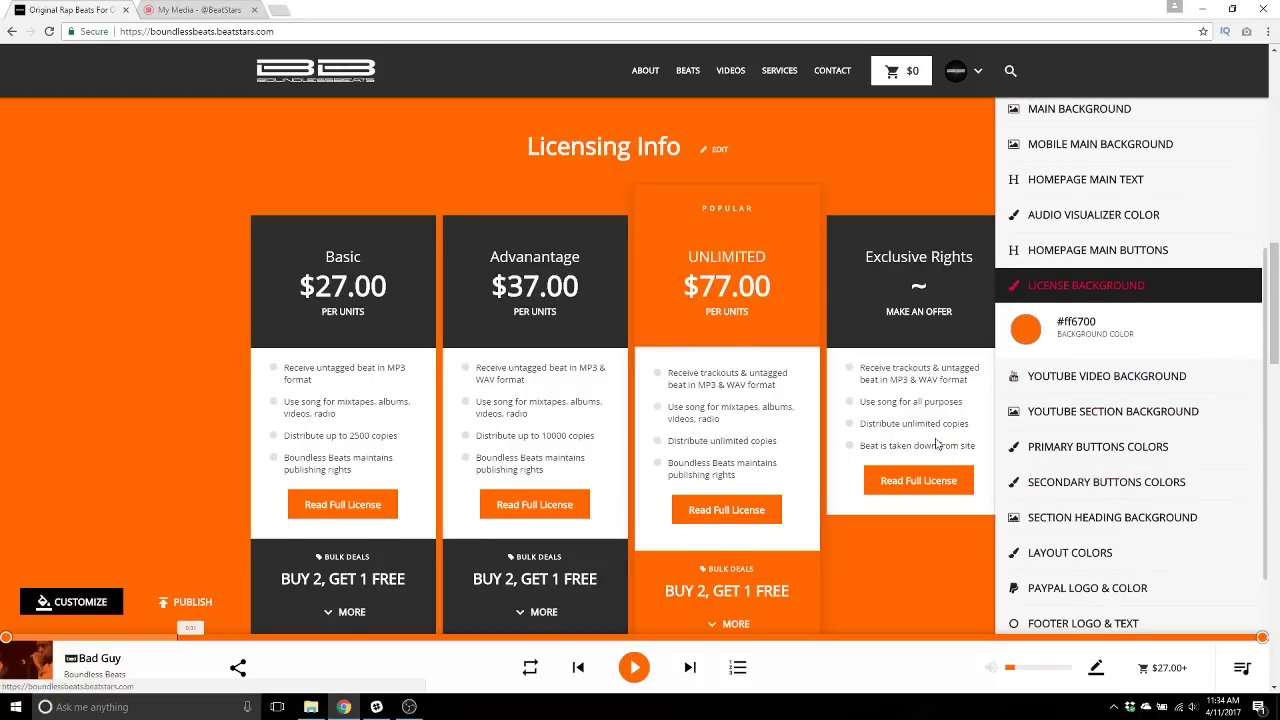
scroll(940, 440, down, 1)
scroll(1080, 470, up, 3)
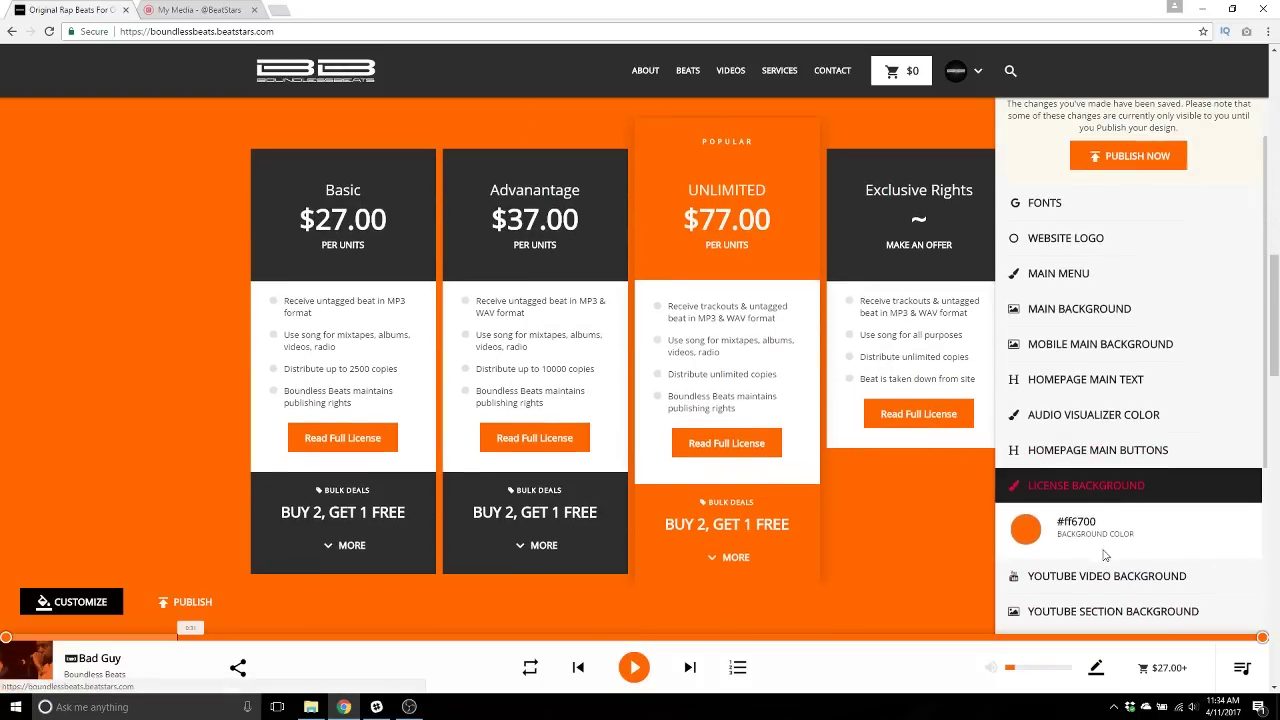
scroll(1110, 455, down, 2)
click(1113, 452)
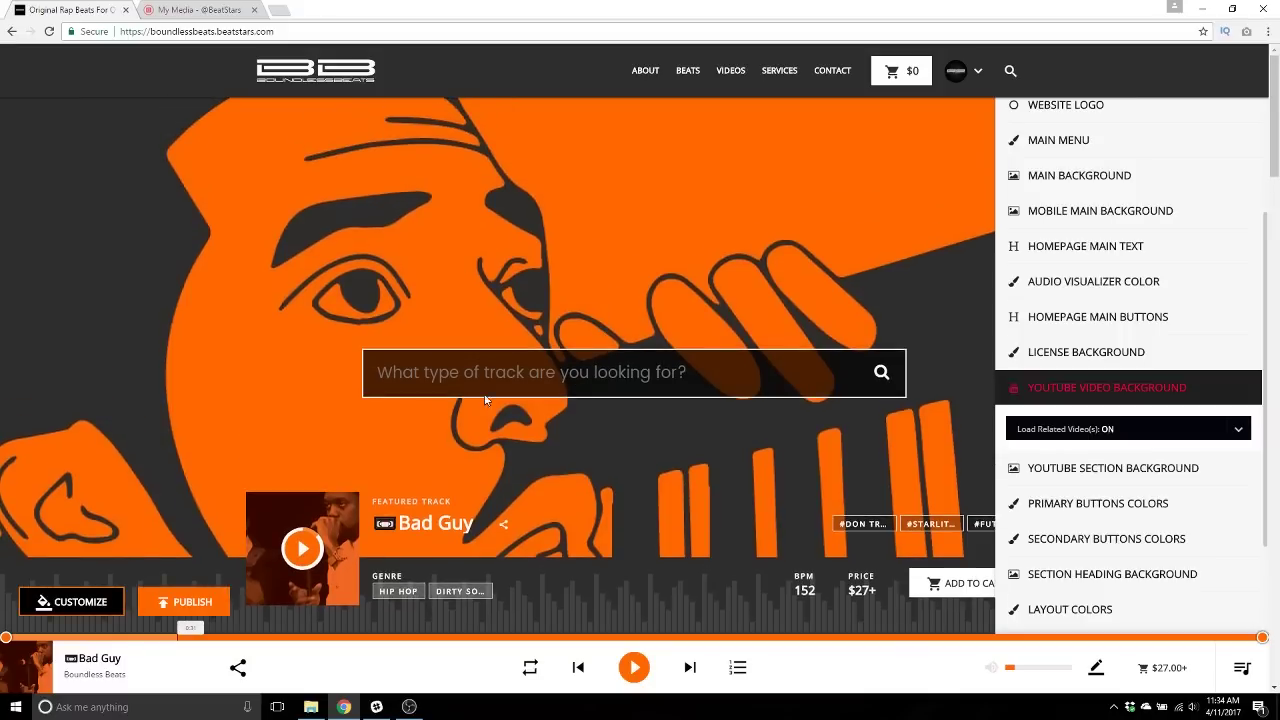
Leave Load Related Video(s) ON, close the Customize panel, and play the track Lit
scroll(484, 397, down, 1)
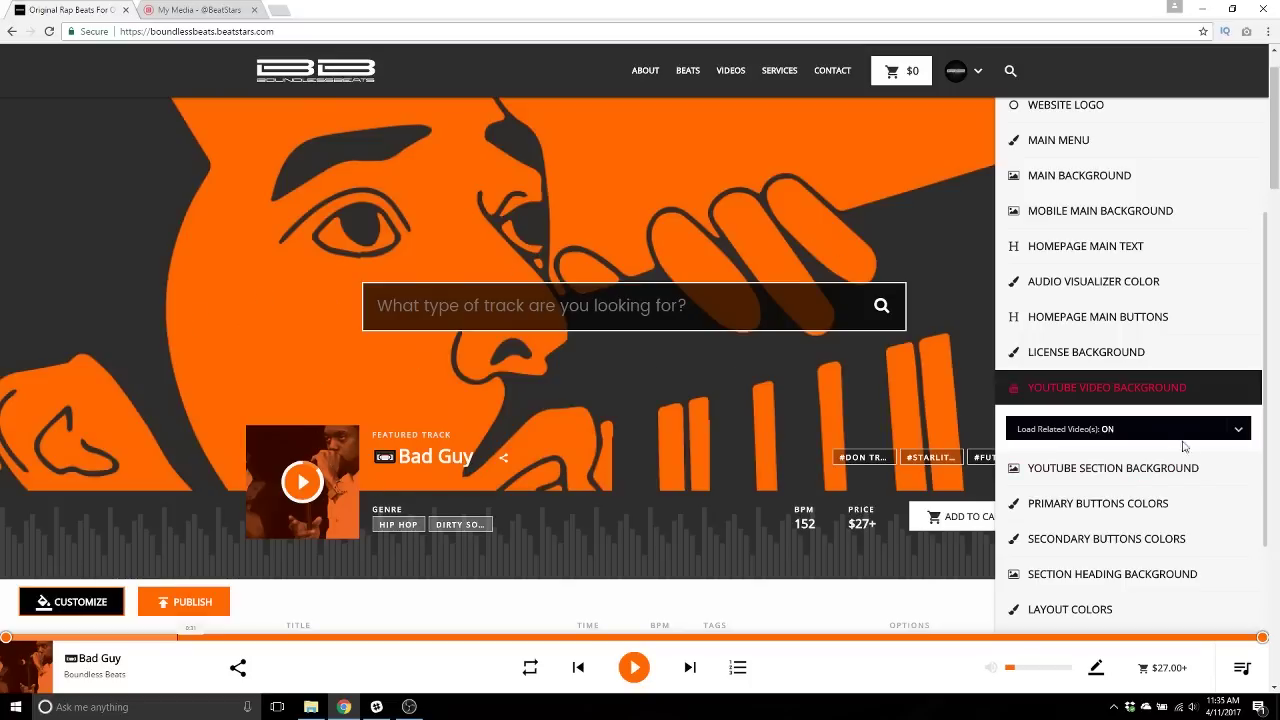
click(1236, 432)
click(1113, 482)
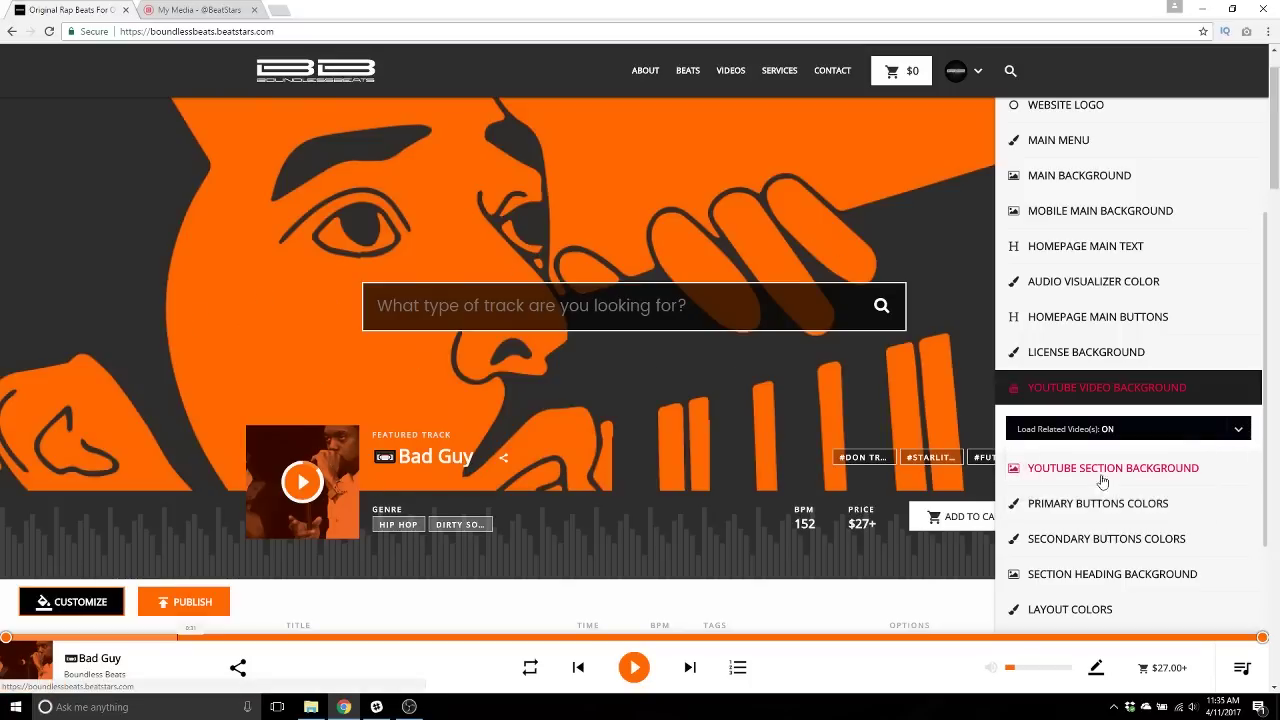
scroll(155, 306, down, 4)
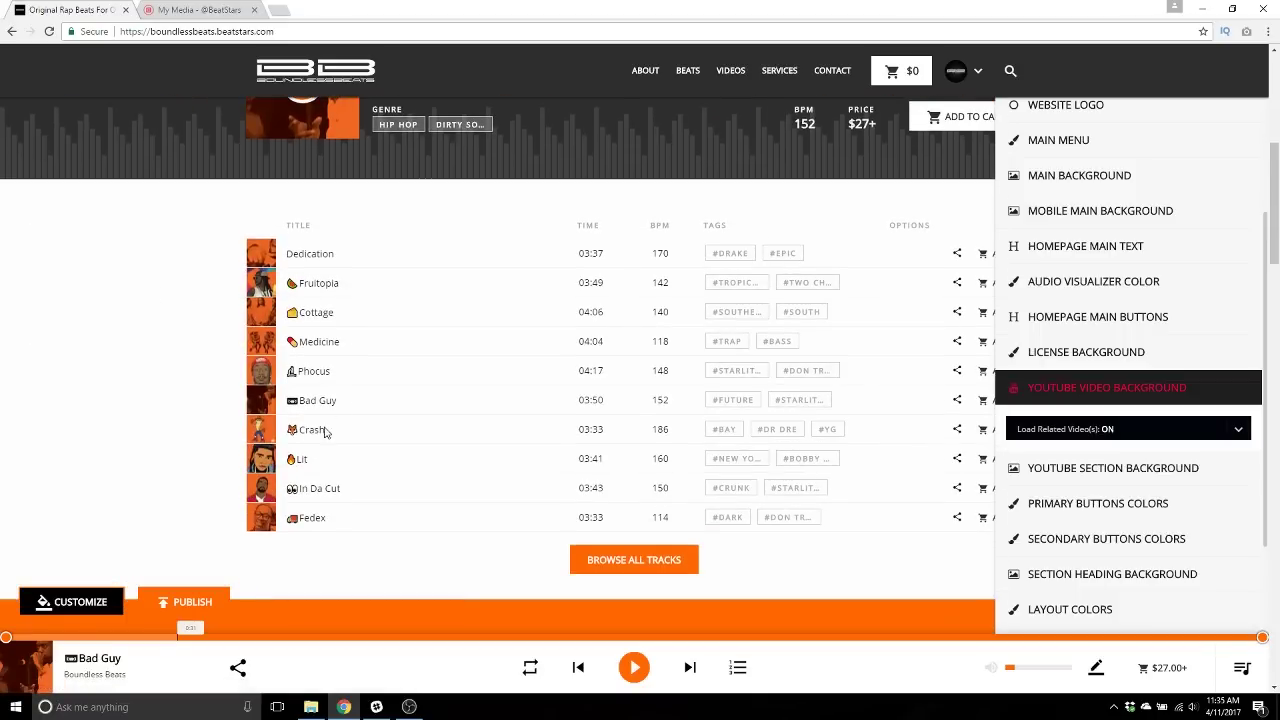
click(268, 463)
click(270, 466)
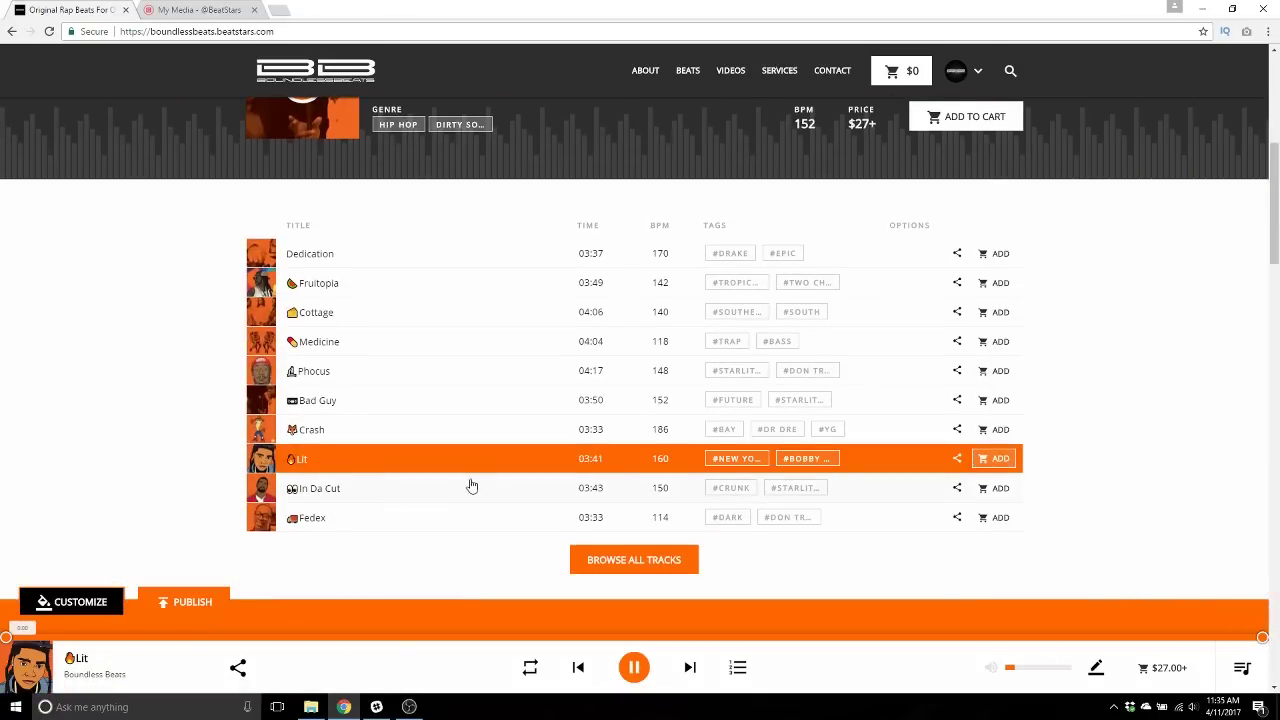
Scroll through the homepage while Lit plays, then reopen the Customize panel
scroll(471, 484, up, 5)
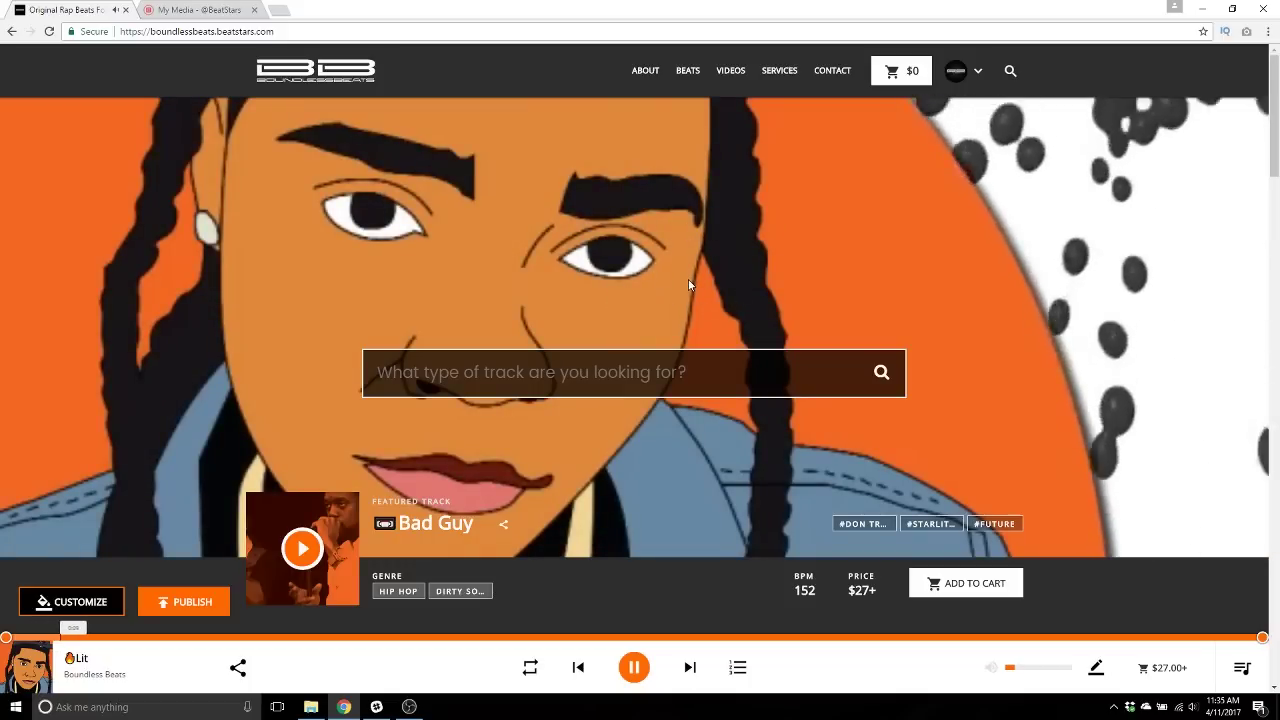
scroll(646, 344, down, 3)
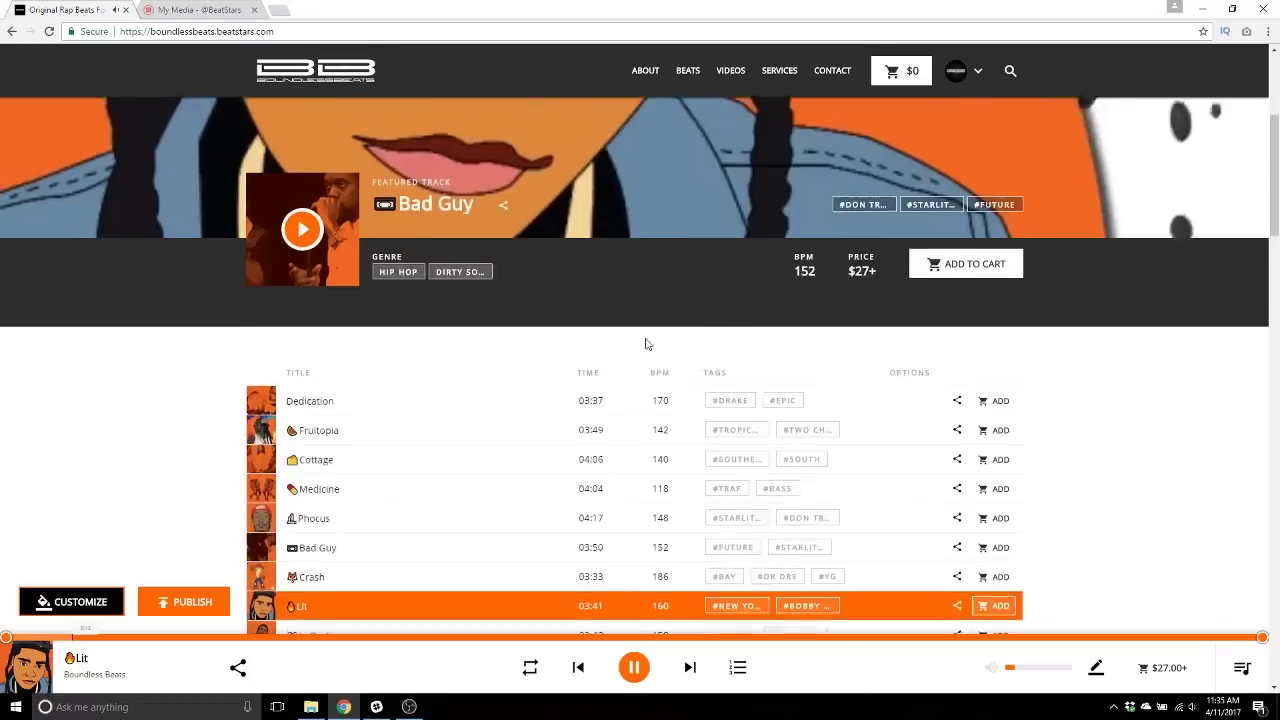
scroll(480, 420, down, 1)
scroll(414, 483, up, 5)
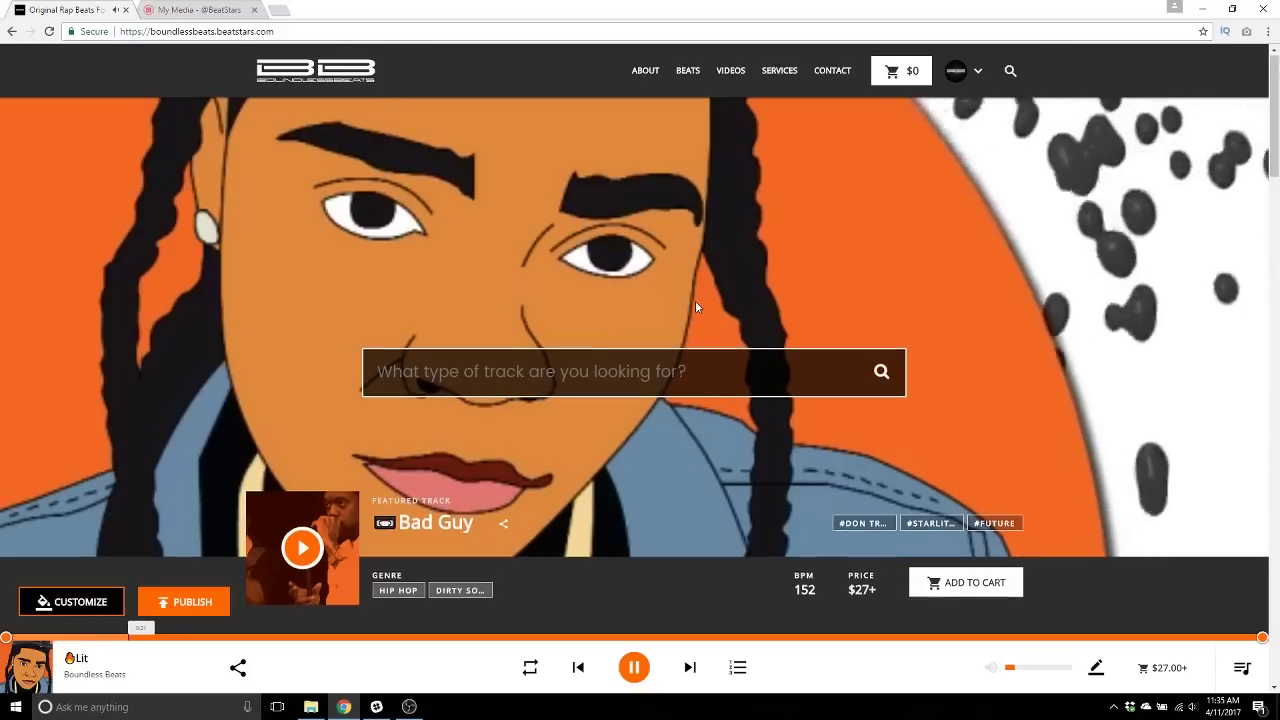
scroll(696, 300, down, 3)
scroll(697, 316, up, 3)
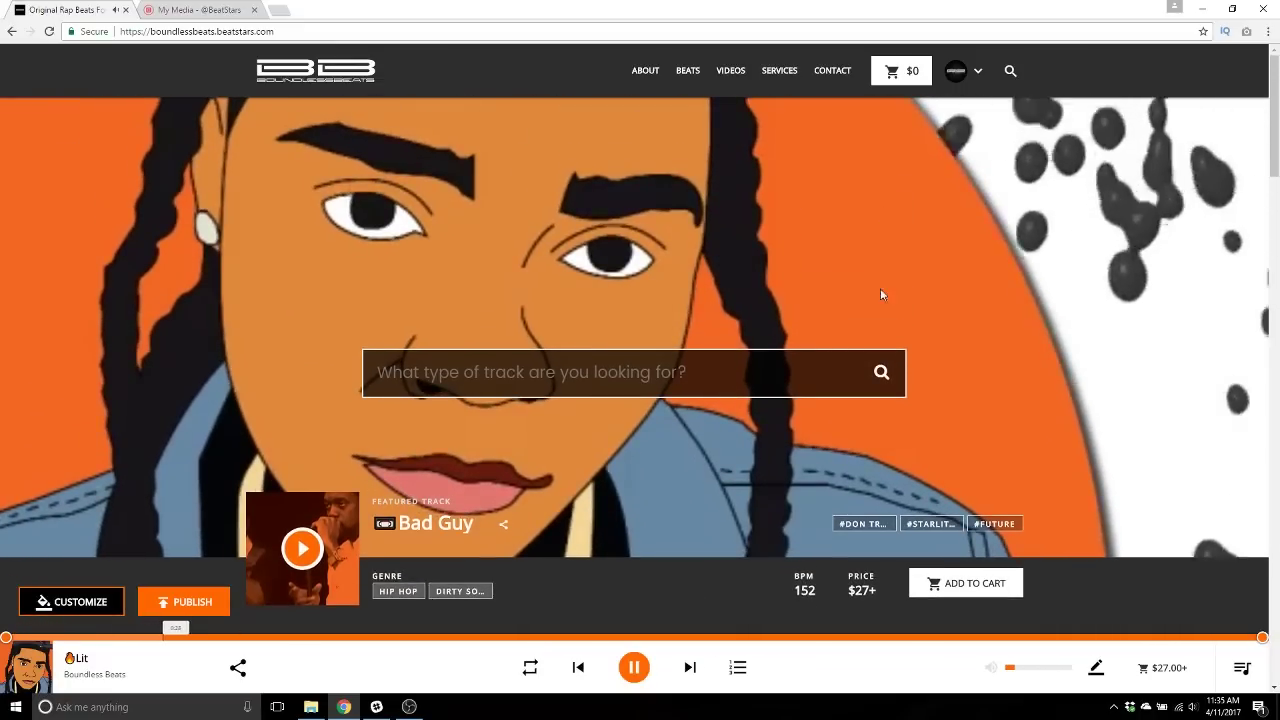
scroll(735, 268, down, 3)
scroll(729, 287, up, 3)
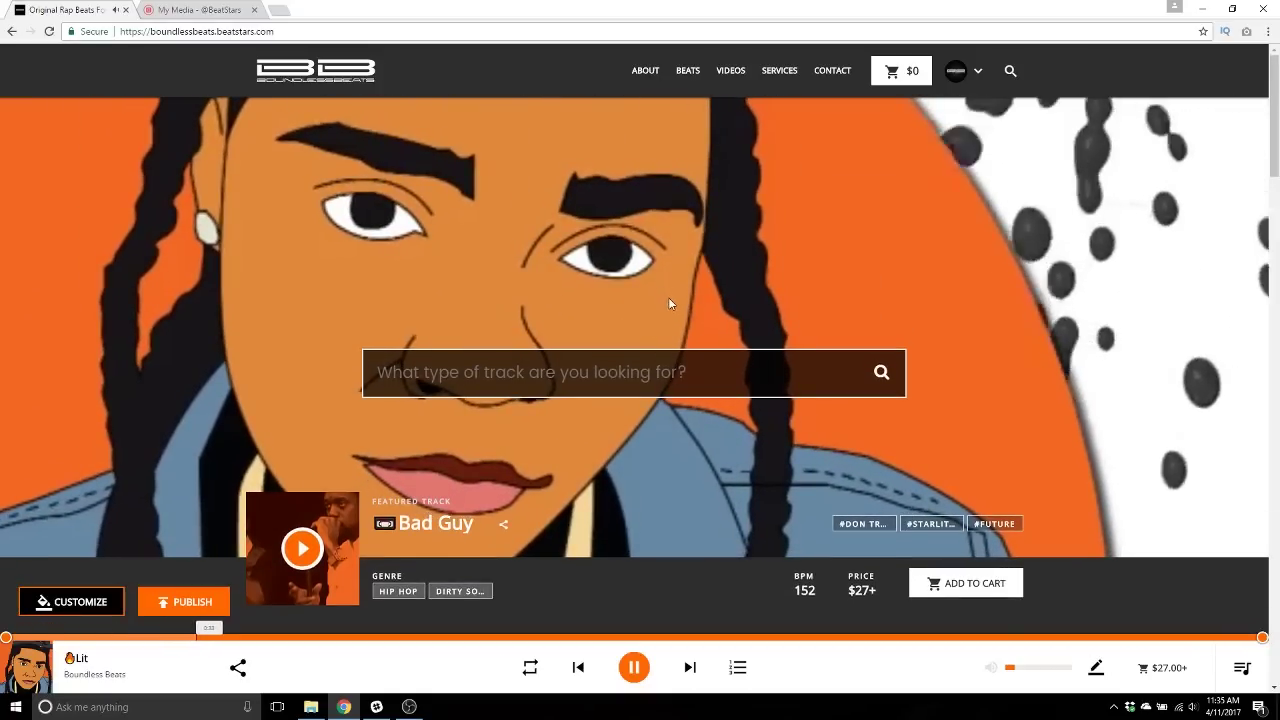
scroll(738, 230, down, 2)
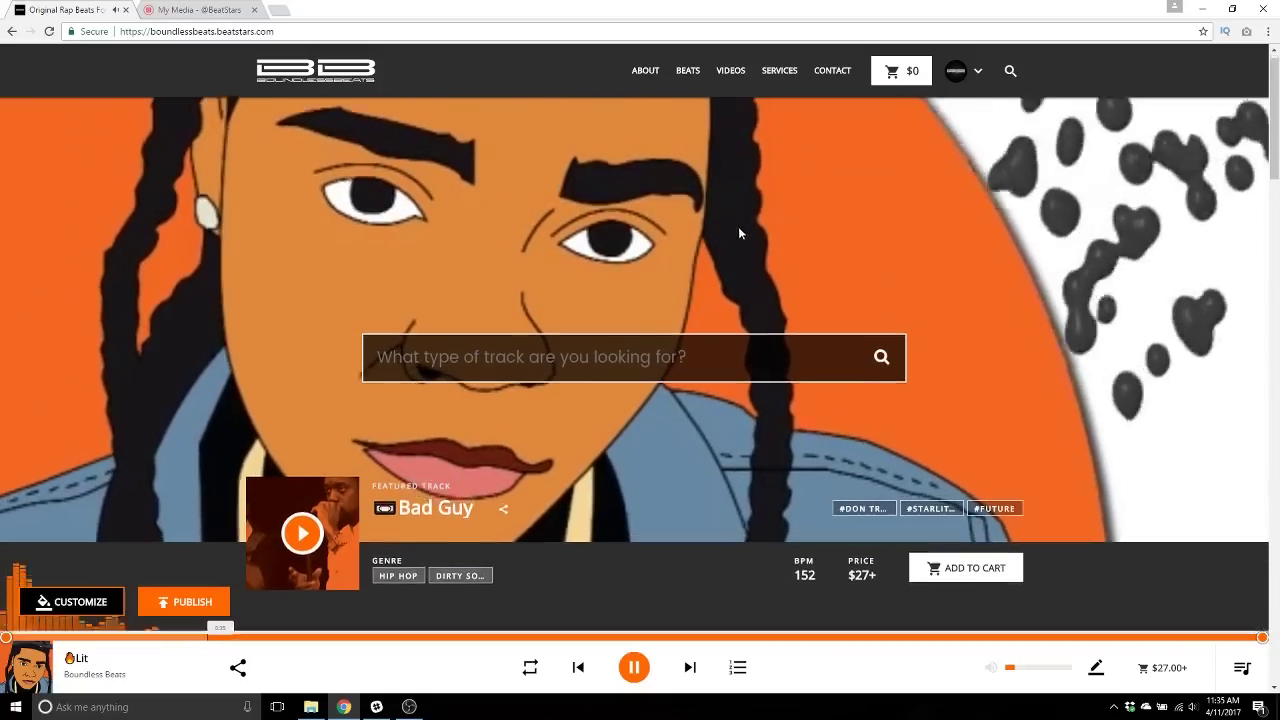
scroll(730, 240, up, 2)
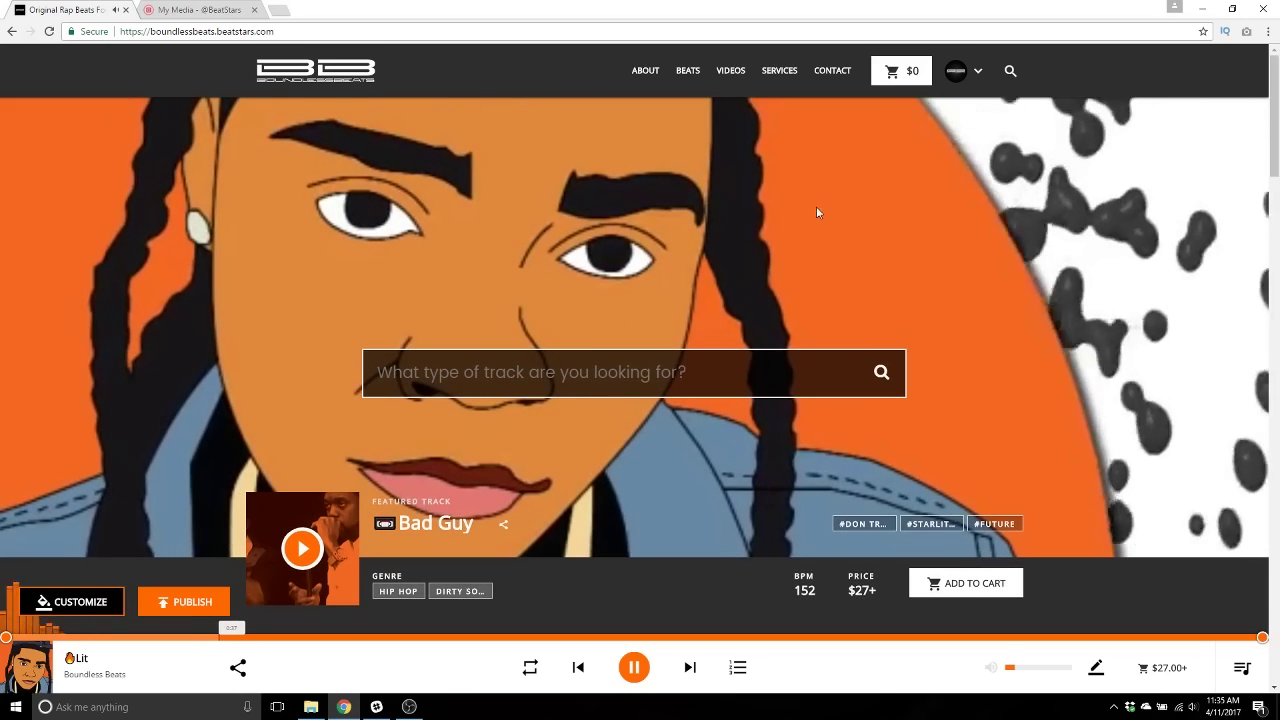
scroll(811, 238, down, 2)
scroll(811, 238, up, 2)
scroll(220, 583, down, 4)
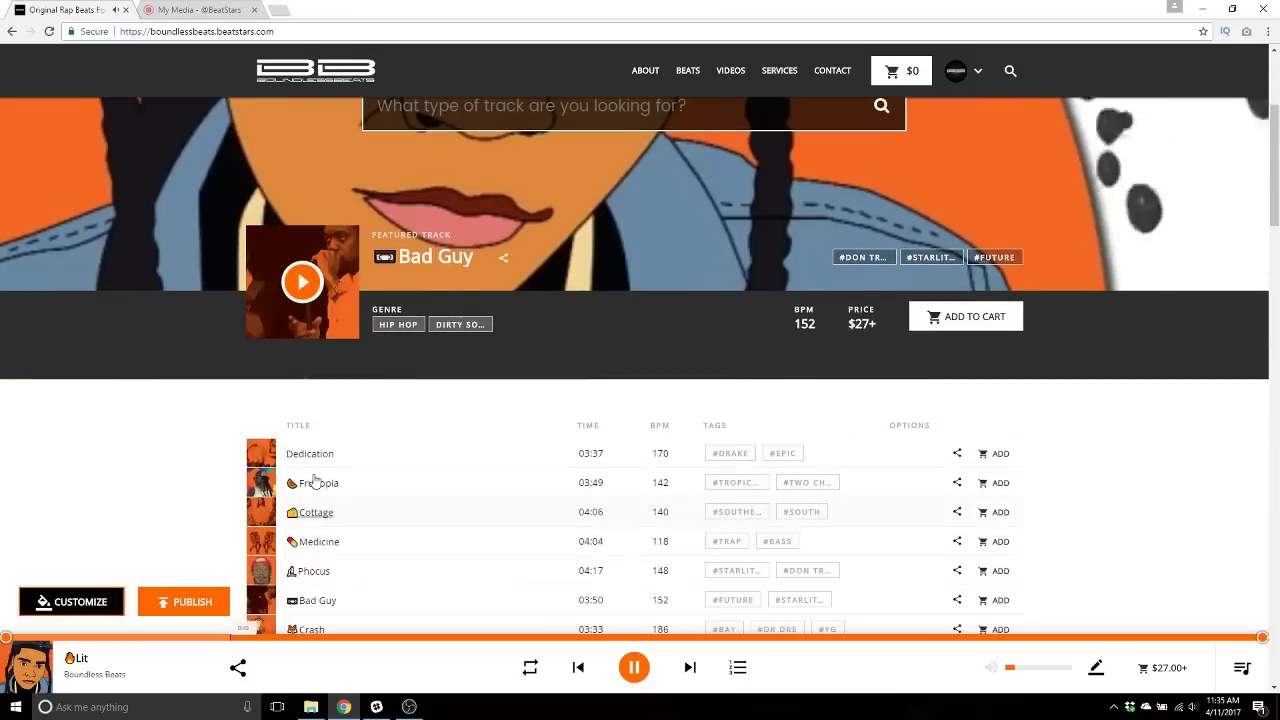
click(71, 601)
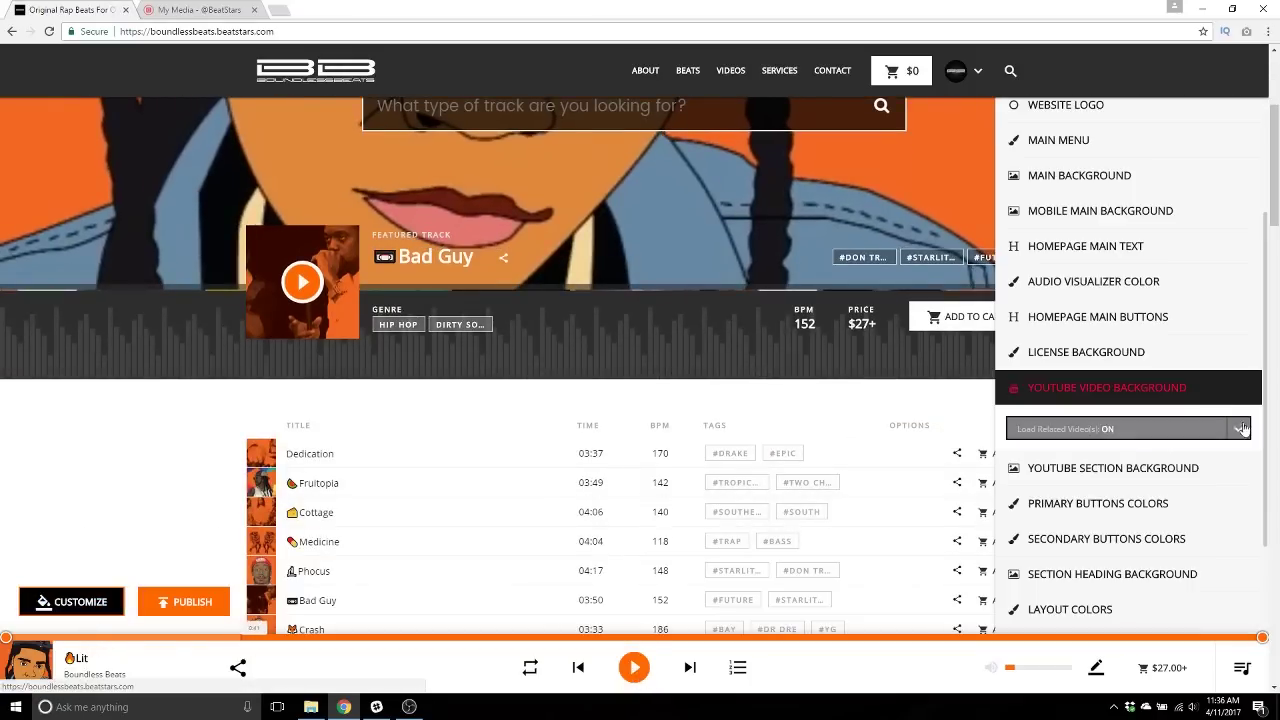
click(1104, 477)
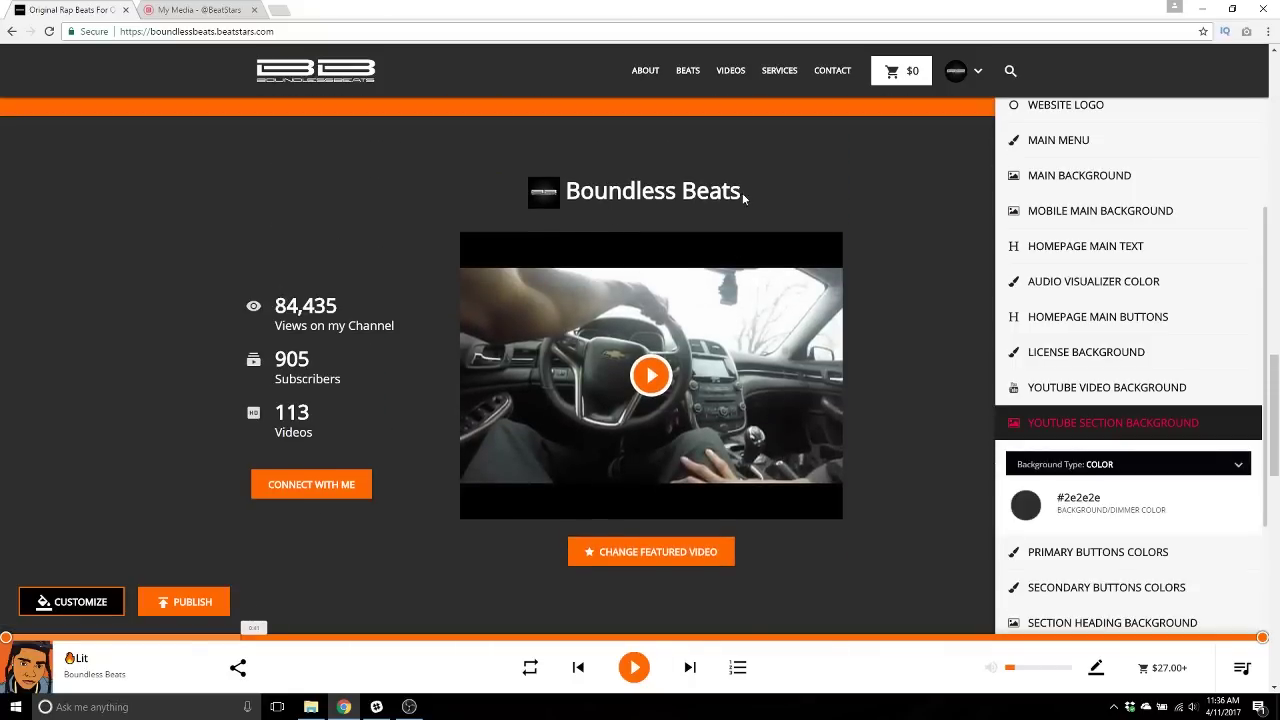
scroll(742, 193, up, 5)
scroll(728, 240, down, 5)
scroll(919, 477, down, 2)
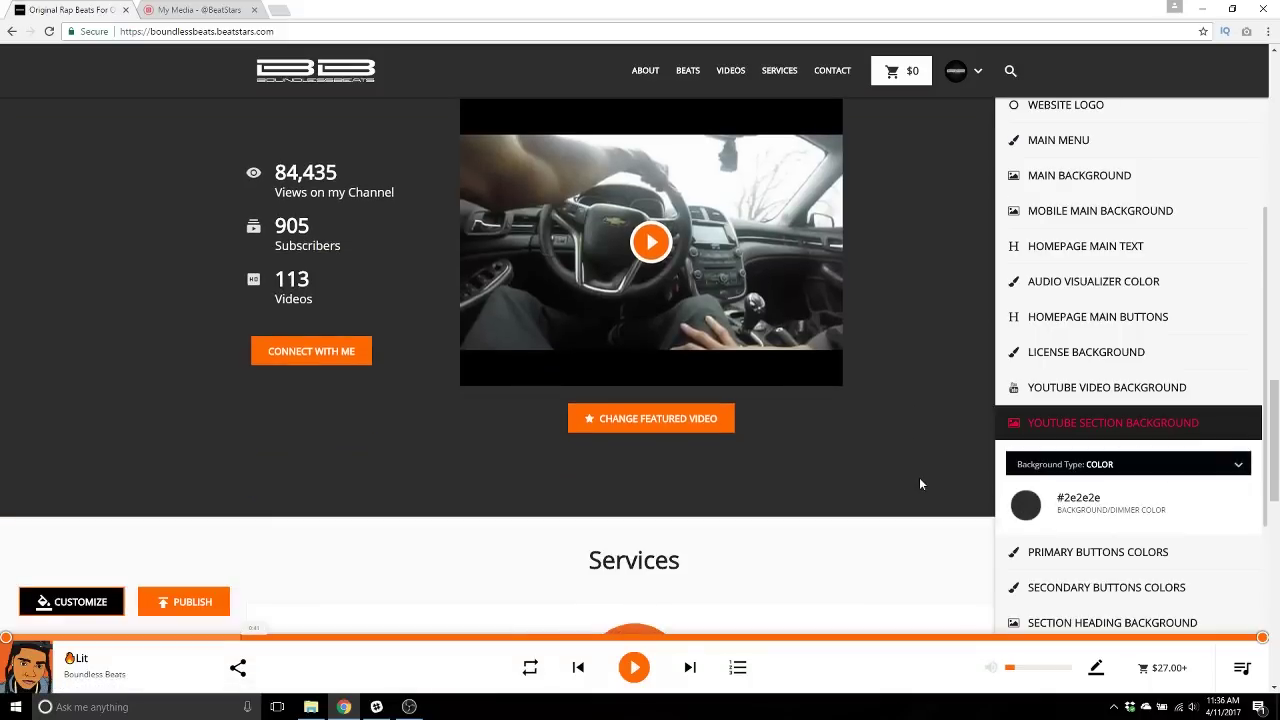
click(1123, 565)
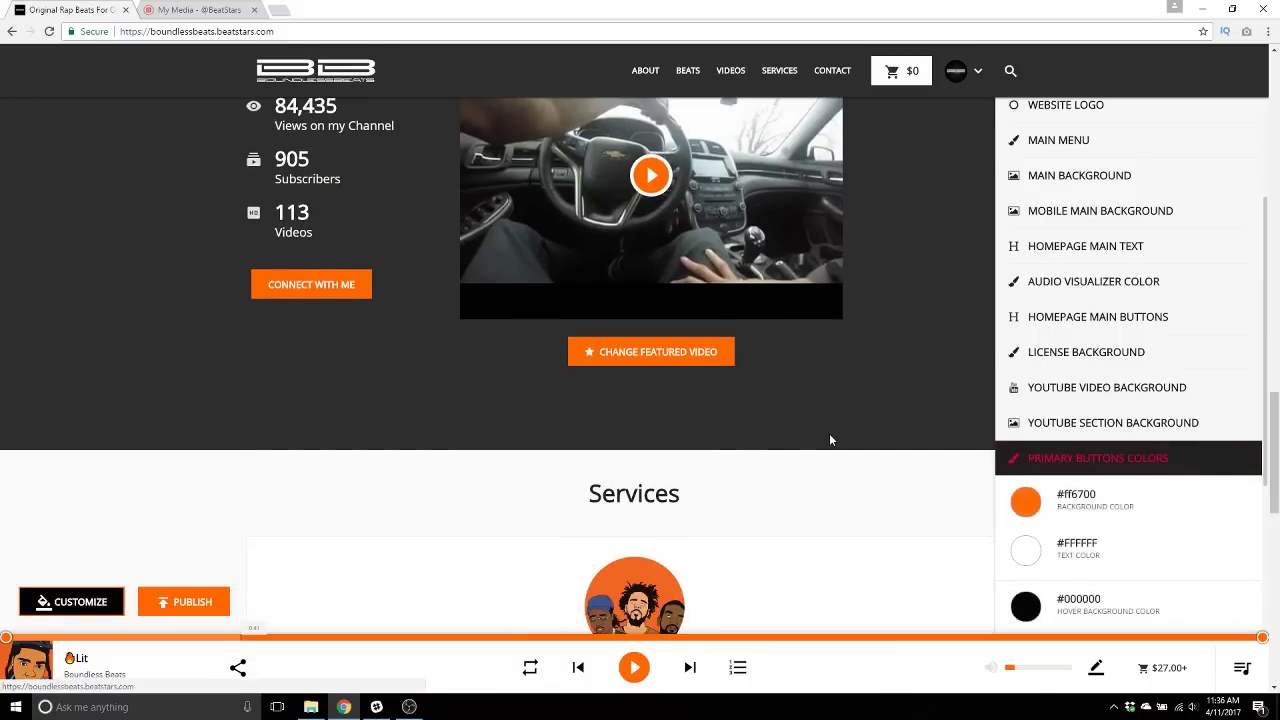
scroll(822, 434, up, 1)
scroll(824, 441, up, 1)
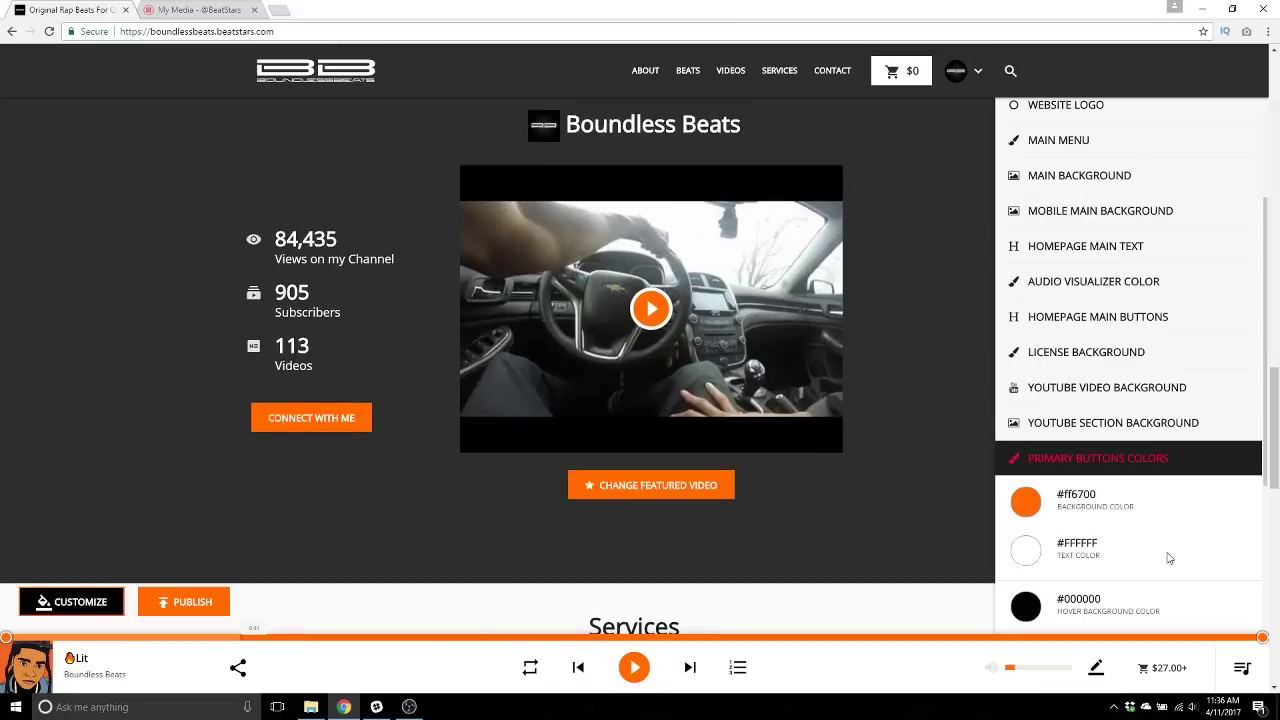
scroll(1169, 557, down, 1)
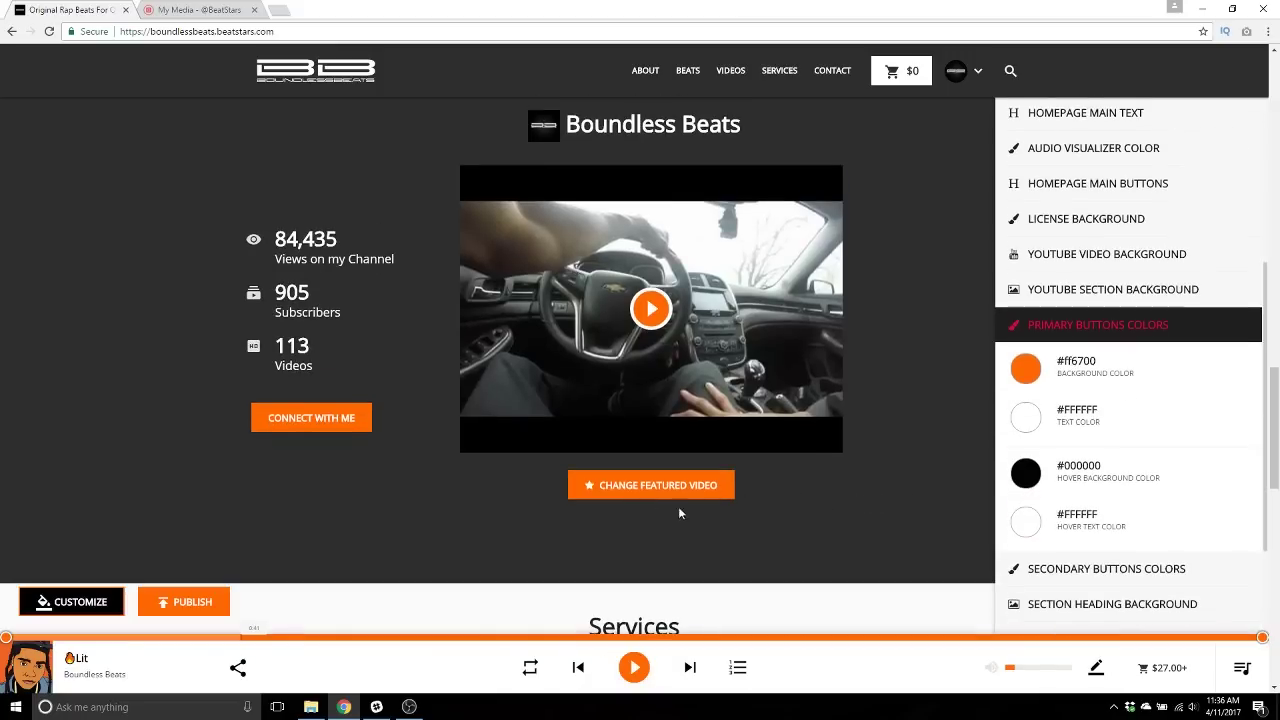
scroll(600, 495, up, 5)
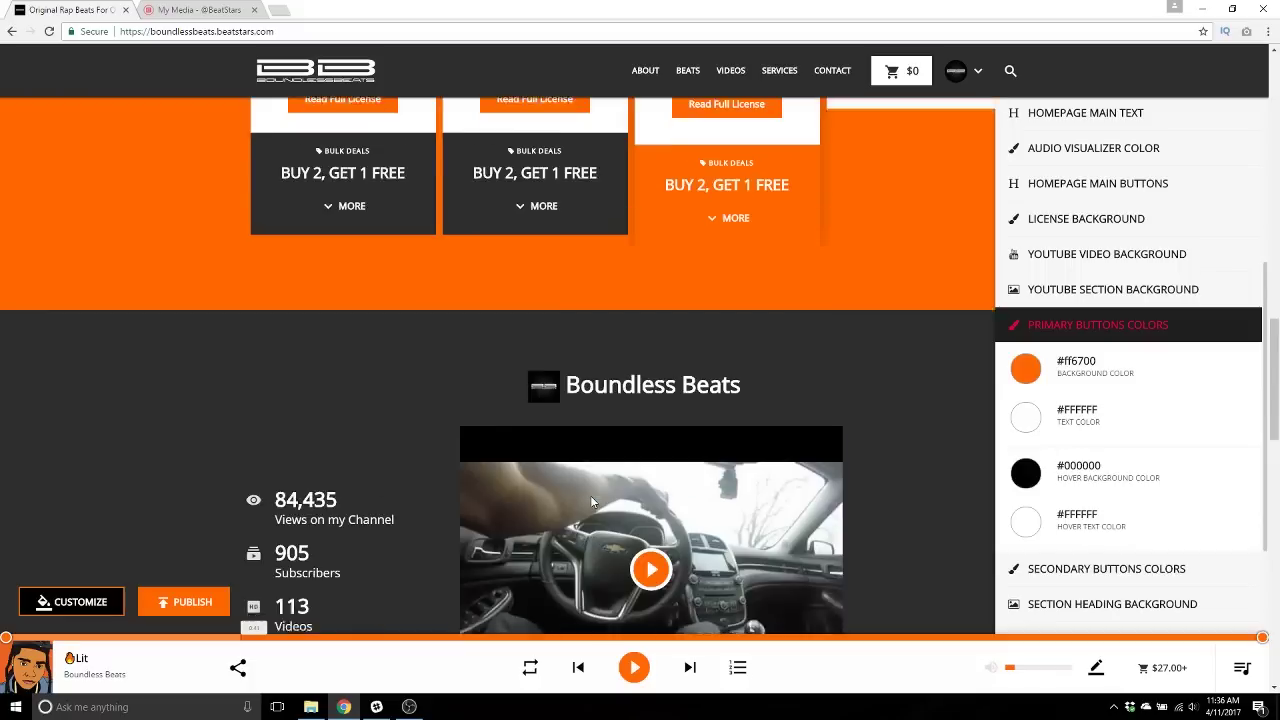
scroll(743, 315, up, 3)
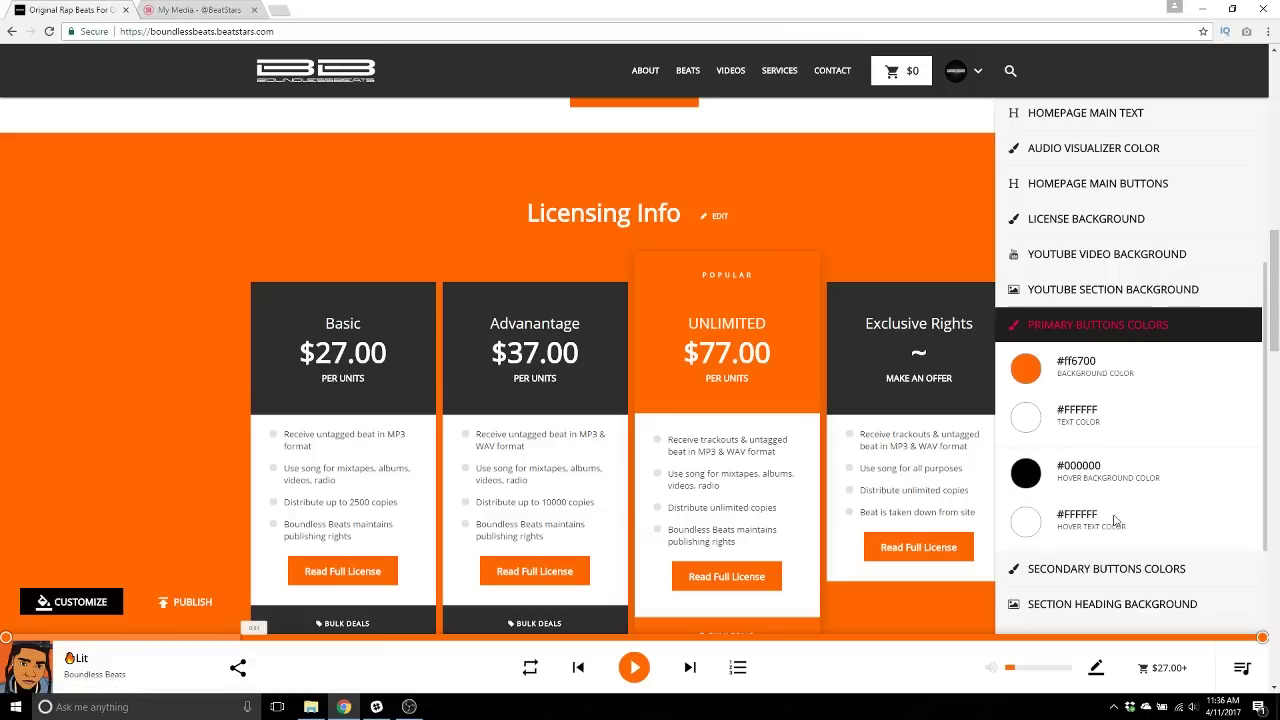
scroll(1116, 520, down, 3)
click(252, 350)
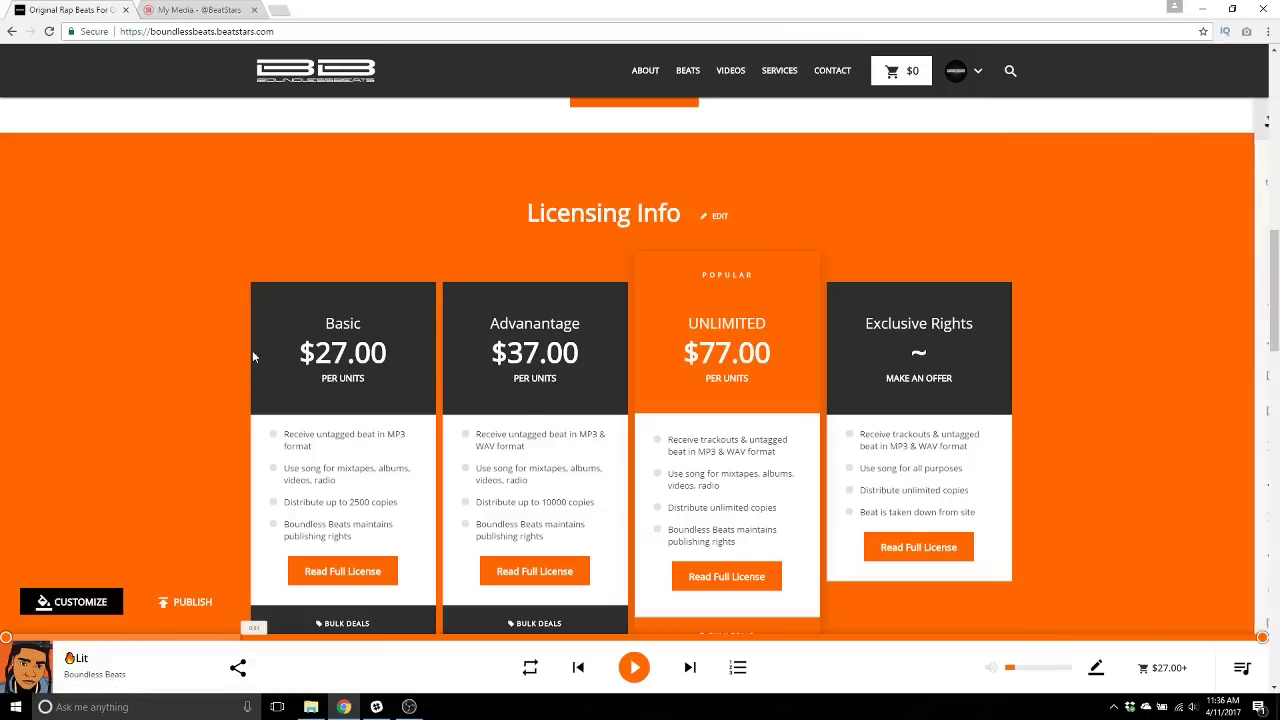
scroll(234, 351, down, 3)
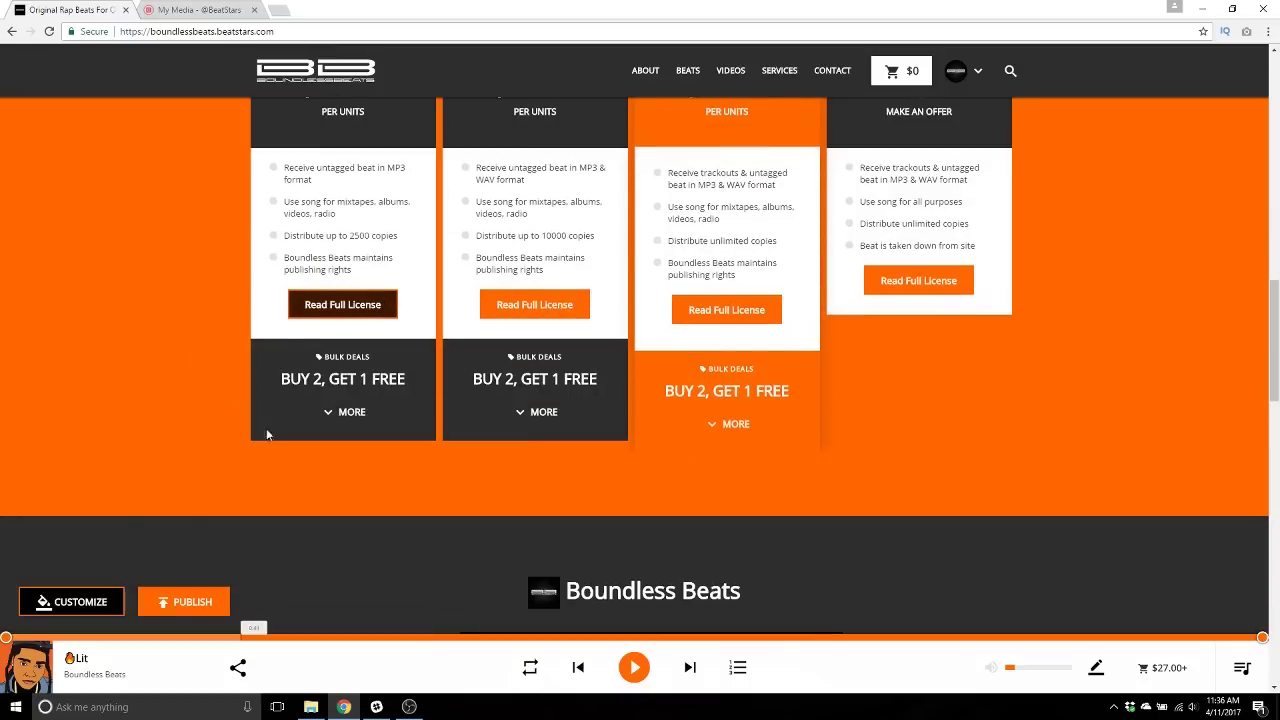
click(80, 602)
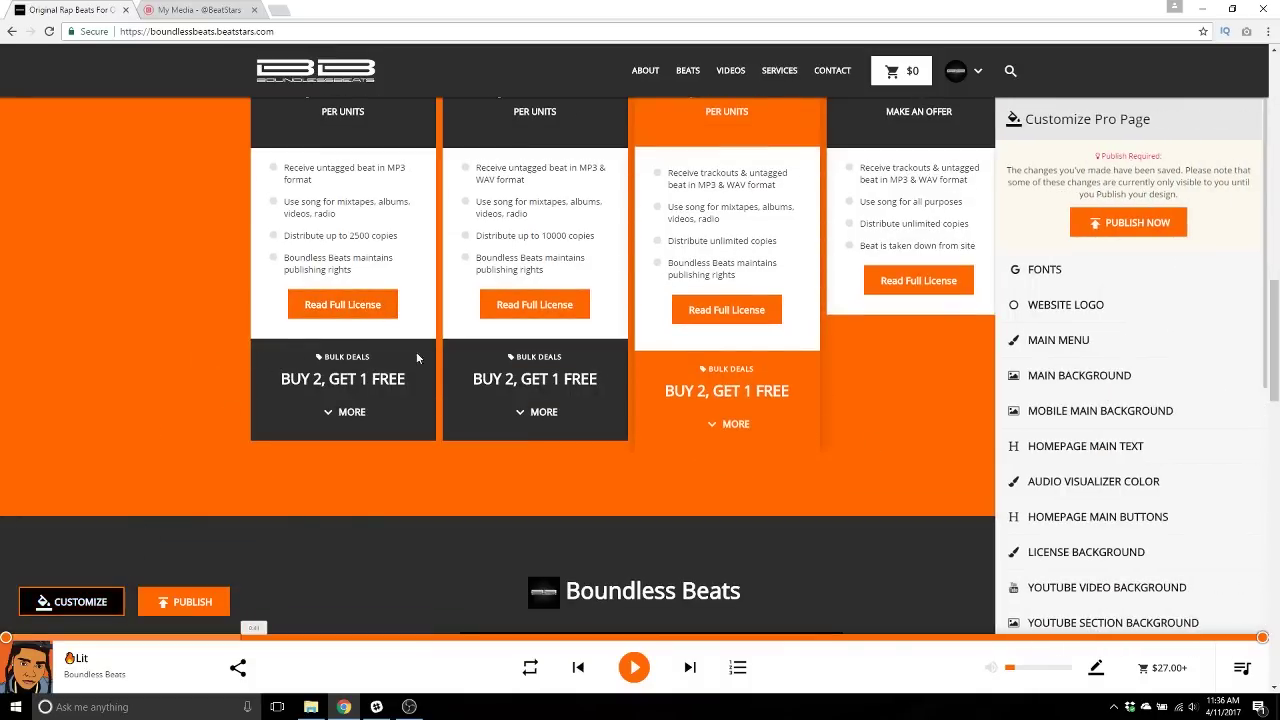
scroll(1110, 430, down, 3)
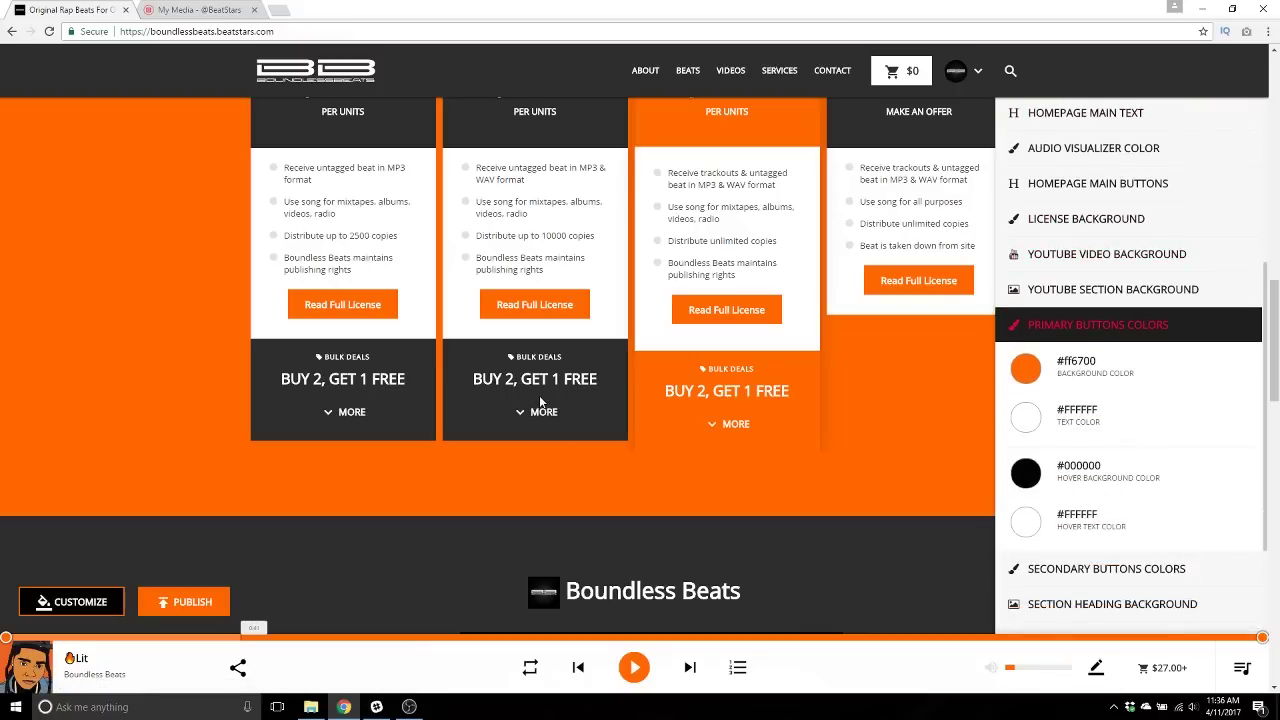
scroll(1225, 547, down, 2)
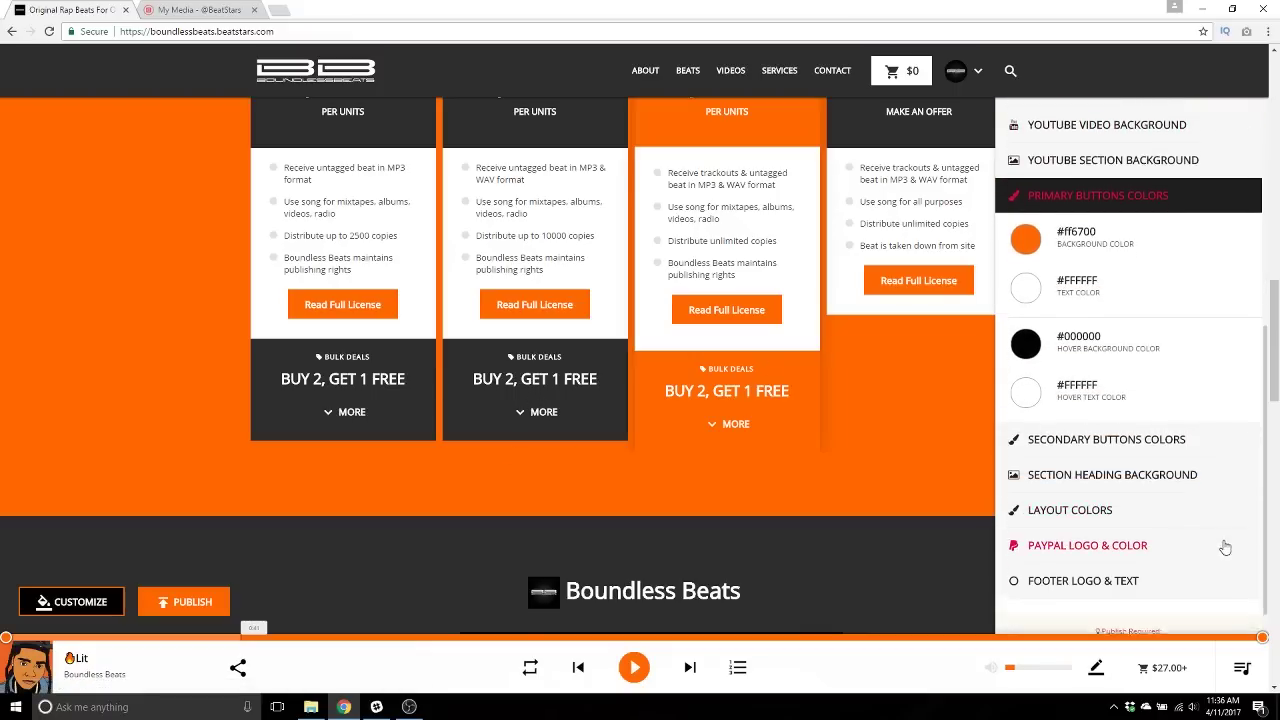
Expand Secondary Buttons Colors, then show the Section Heading Background settings
click(1150, 439)
scroll(643, 381, up, 1)
scroll(643, 381, up, 15)
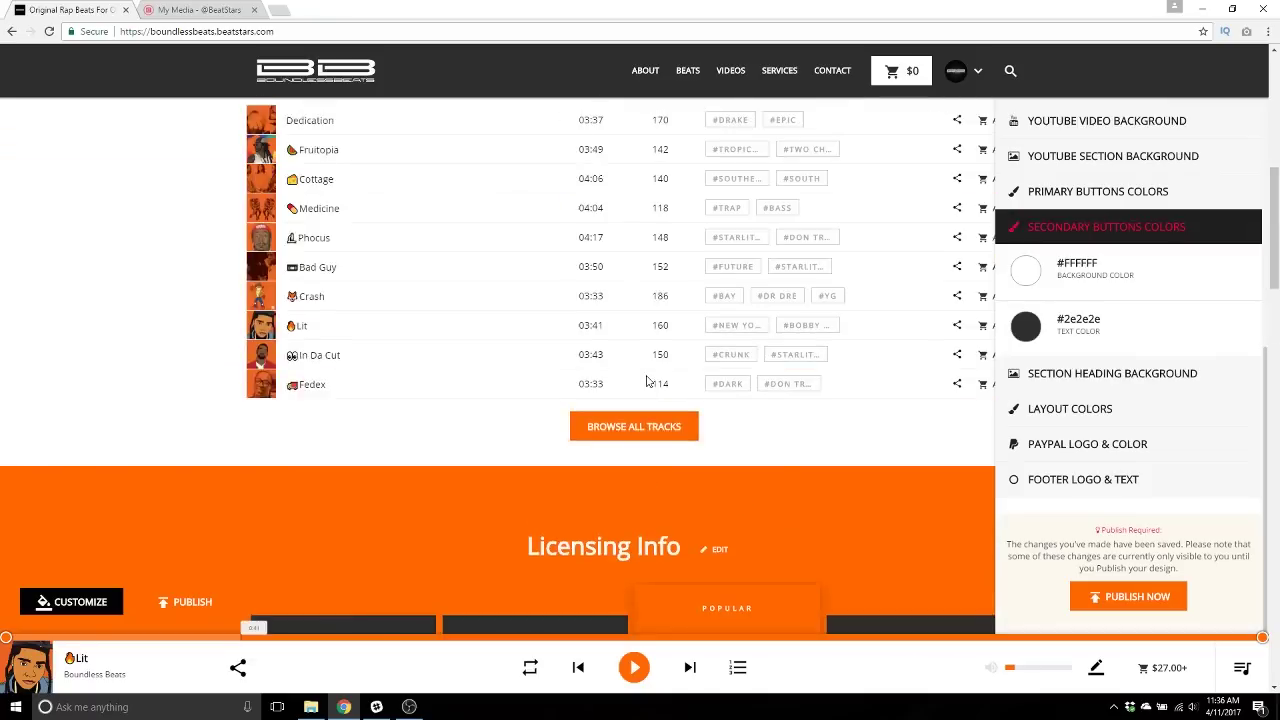
scroll(975, 432, down, 2)
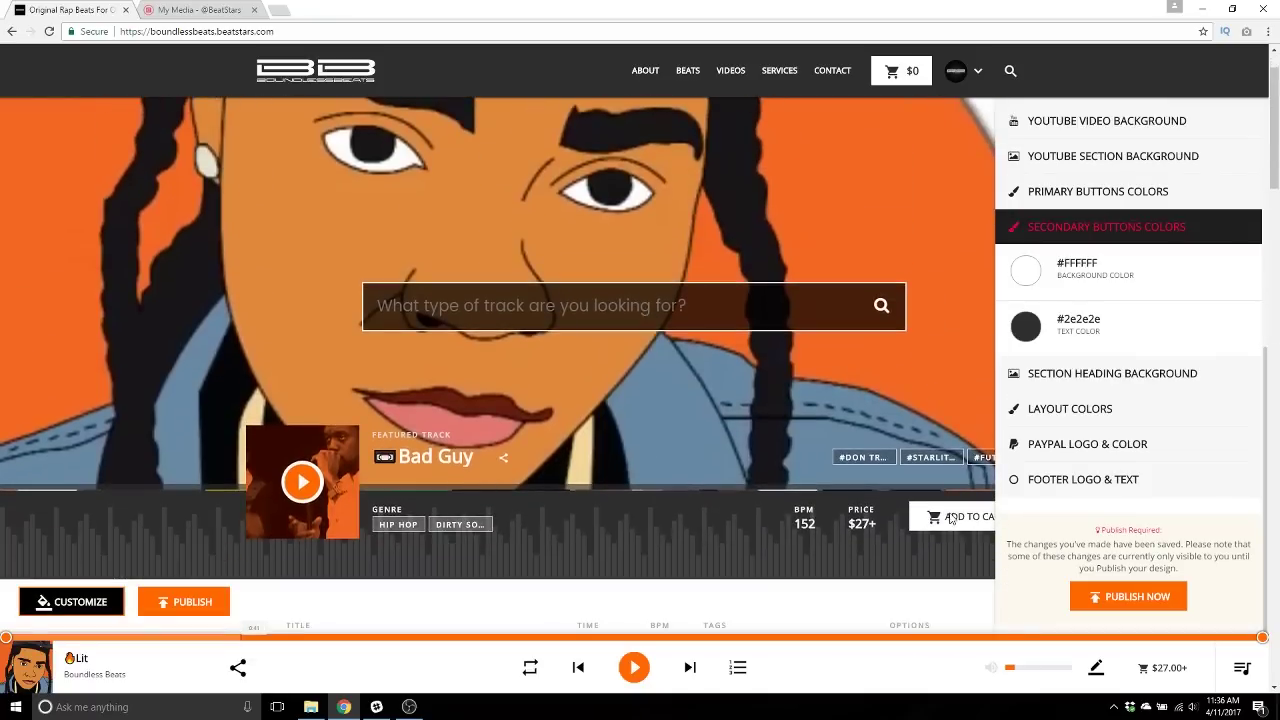
scroll(957, 452, up, 2)
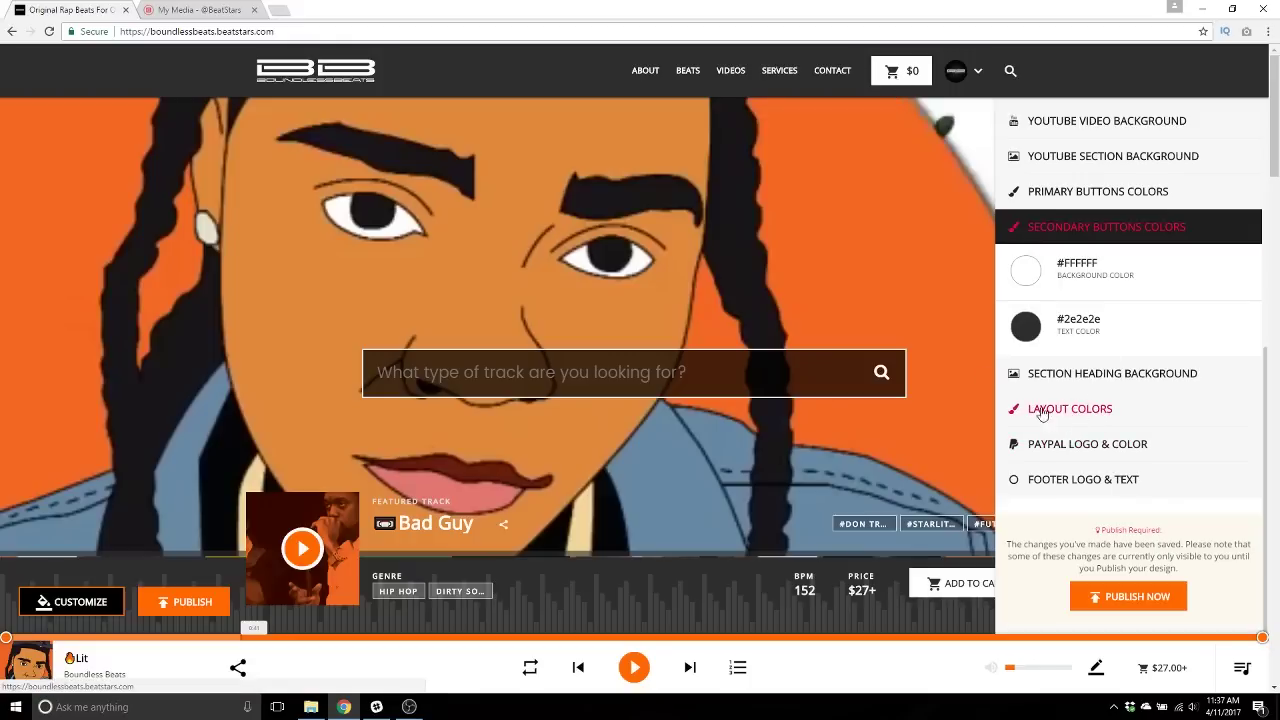
click(1112, 378)
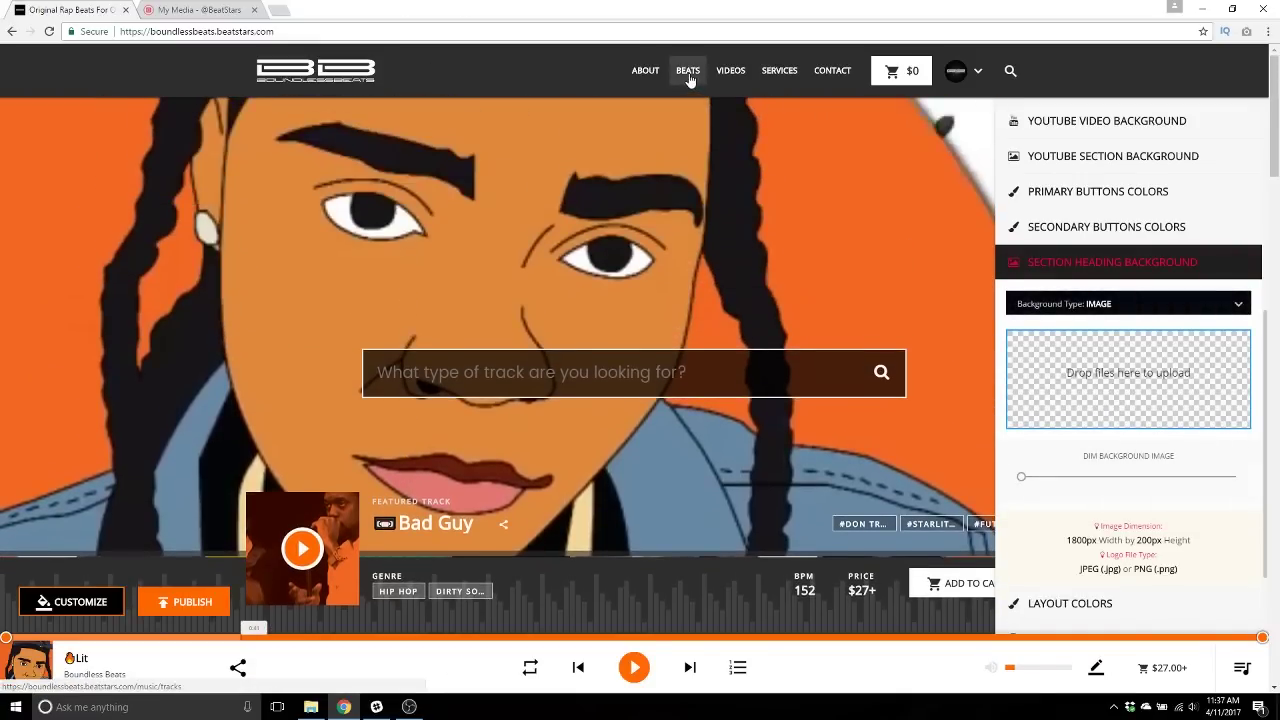
On the Beats page, try a COLOR heading background, switch back to IMAGE, and test dimming
click(688, 80)
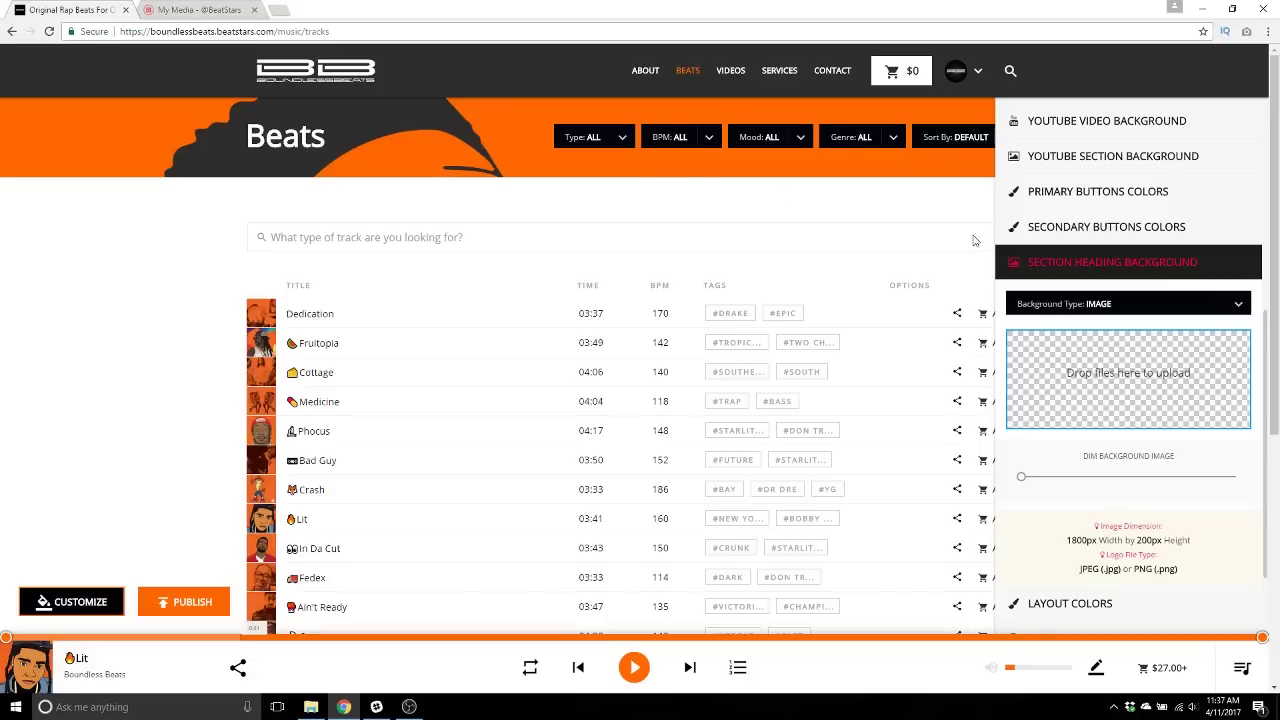
click(1242, 305)
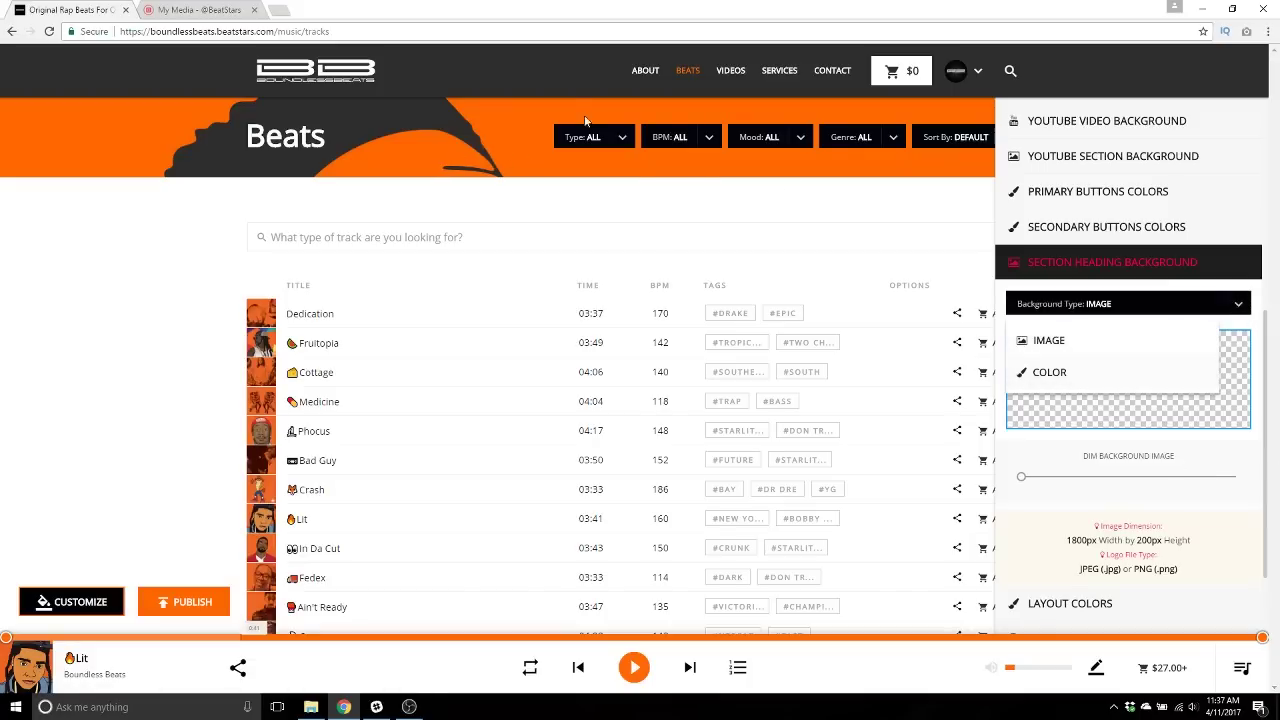
click(1035, 372)
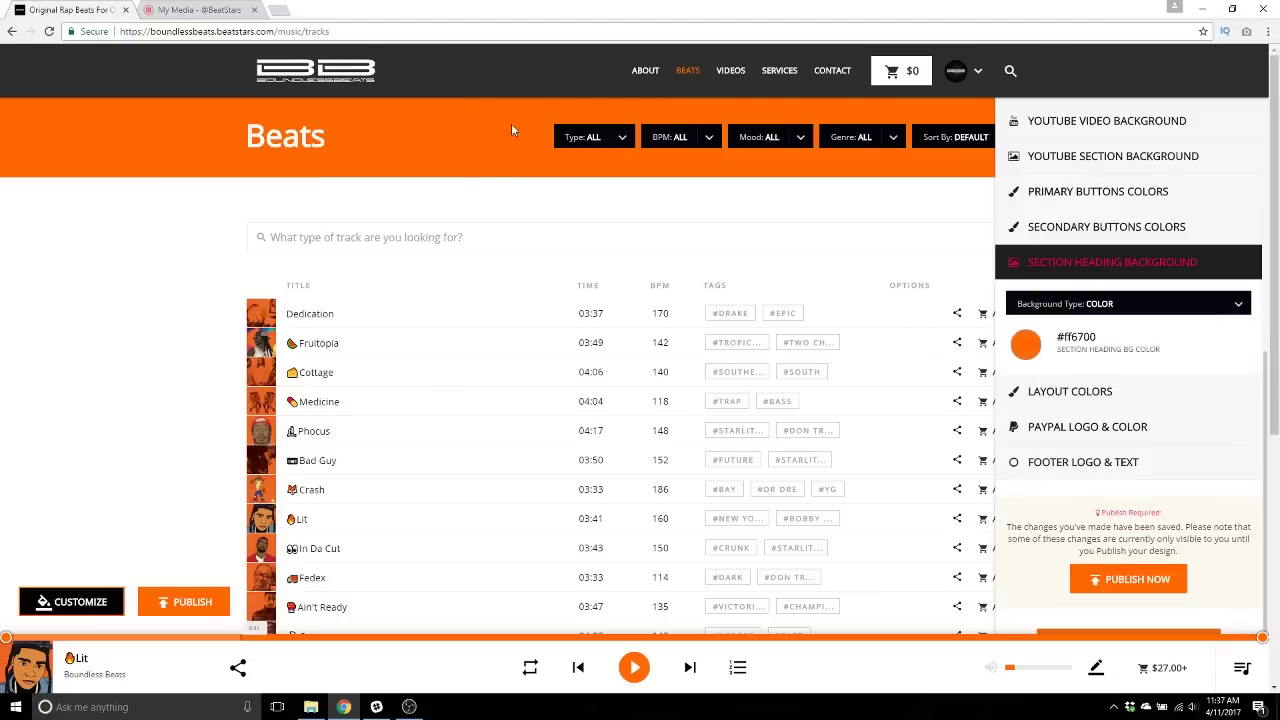
click(1237, 304)
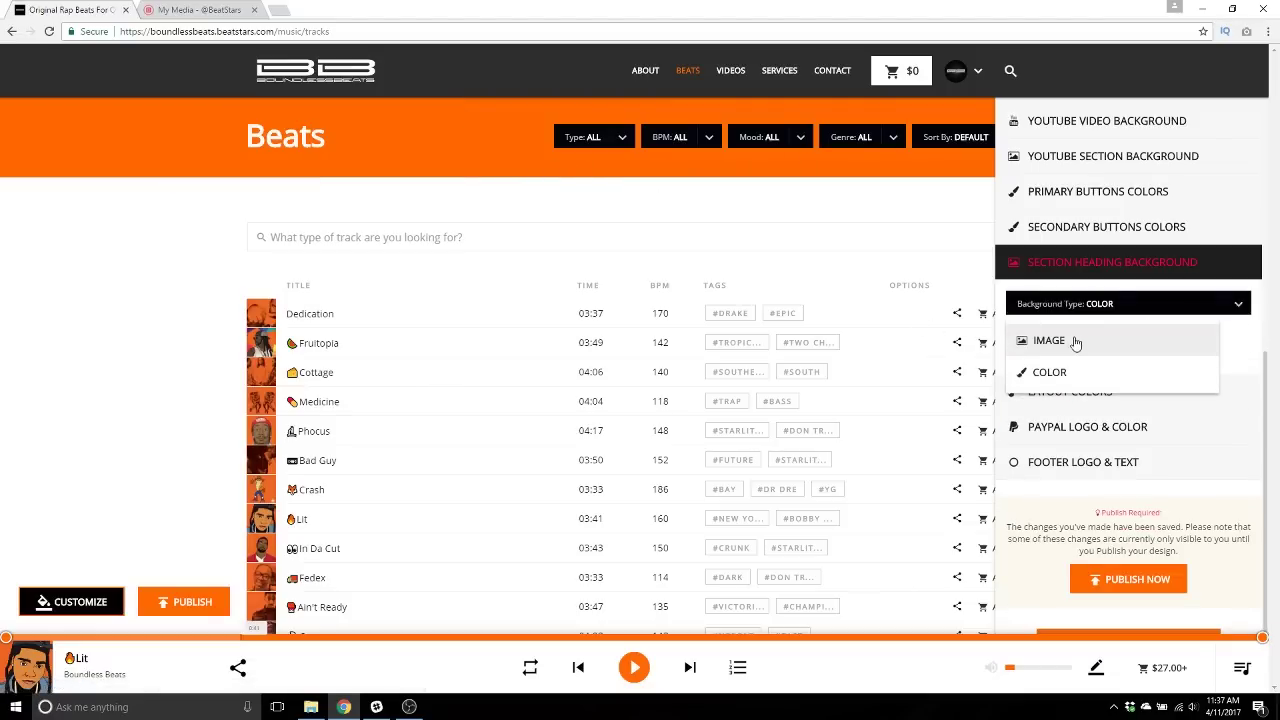
click(1078, 341)
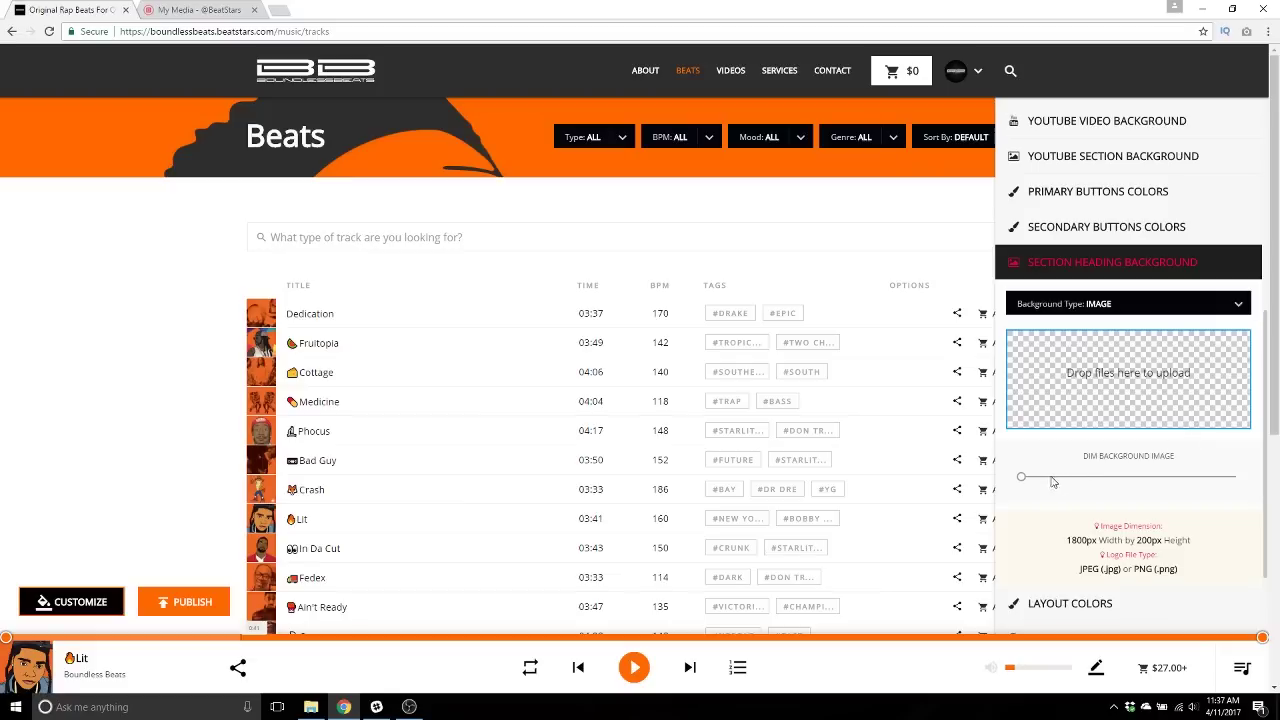
mouse_move(1024, 484)
mouse_down()
mouse_move(1147, 487)
mouse_move(997, 494)
mouse_move(1113, 494)
mouse_move(1021, 480)
mouse_up()
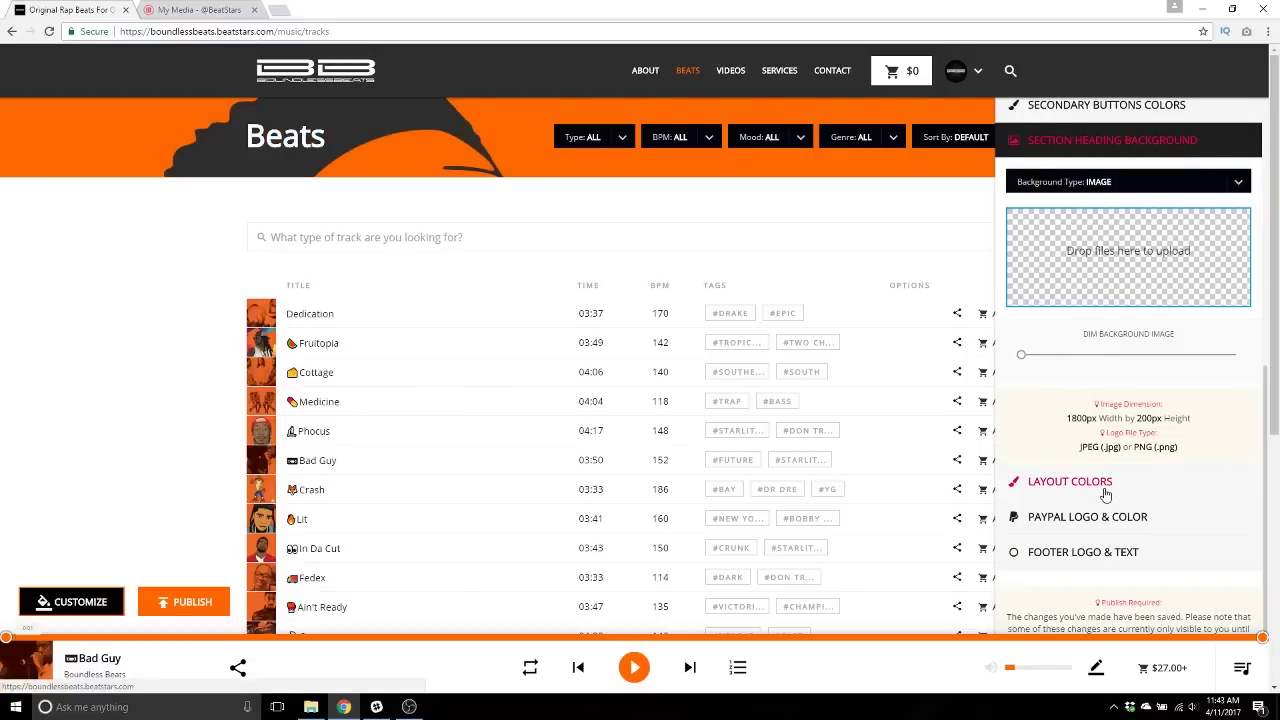
Expand Layout Colors and return to the homepage via the site logo
click(1105, 489)
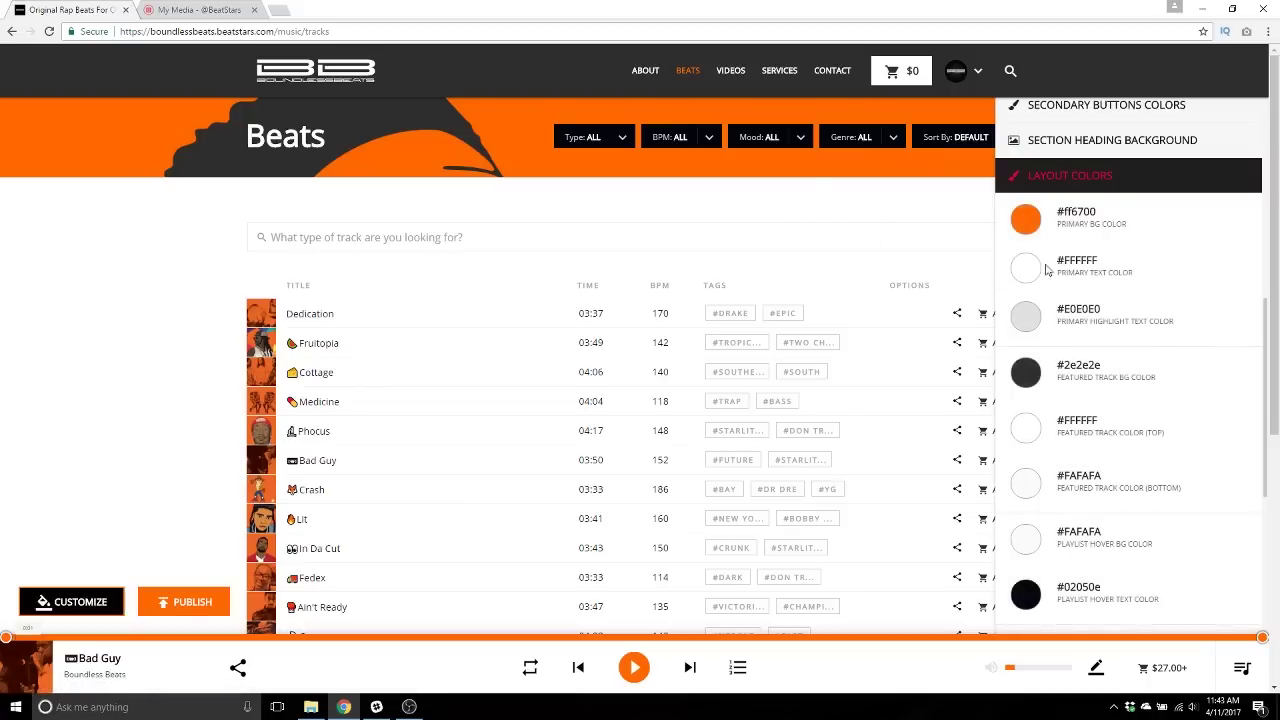
click(348, 82)
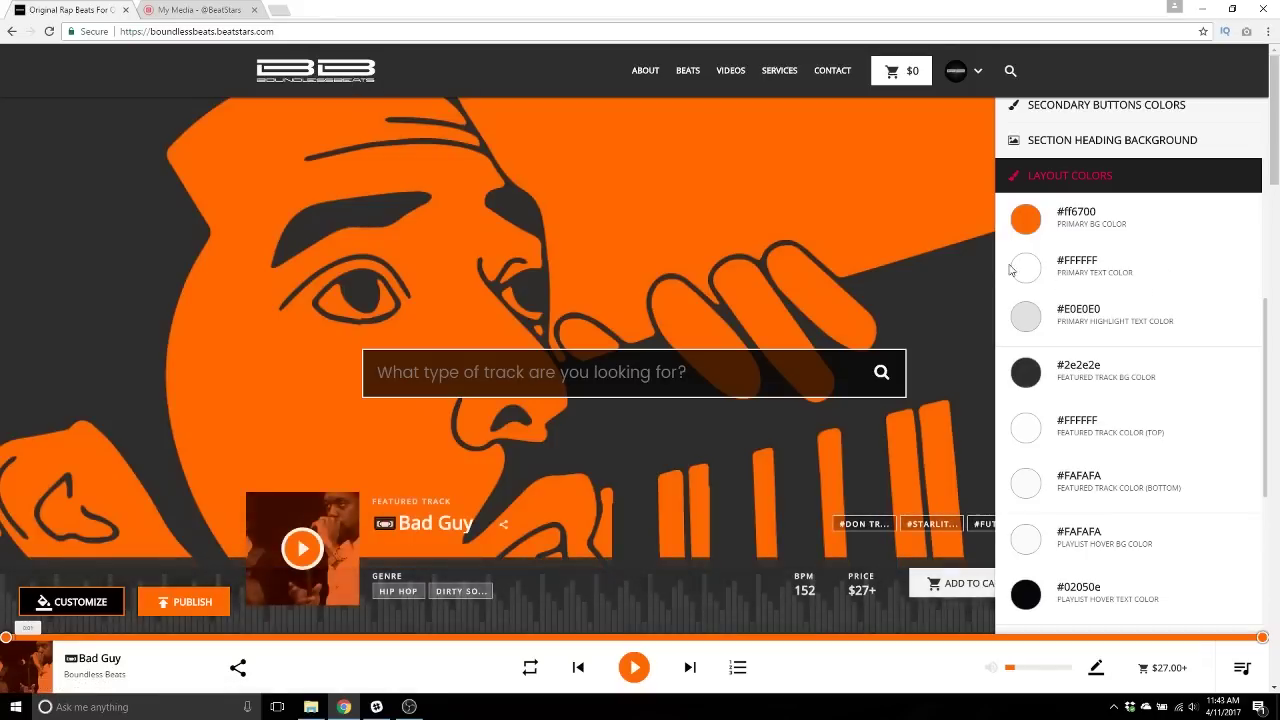
scroll(1124, 325, down, 2)
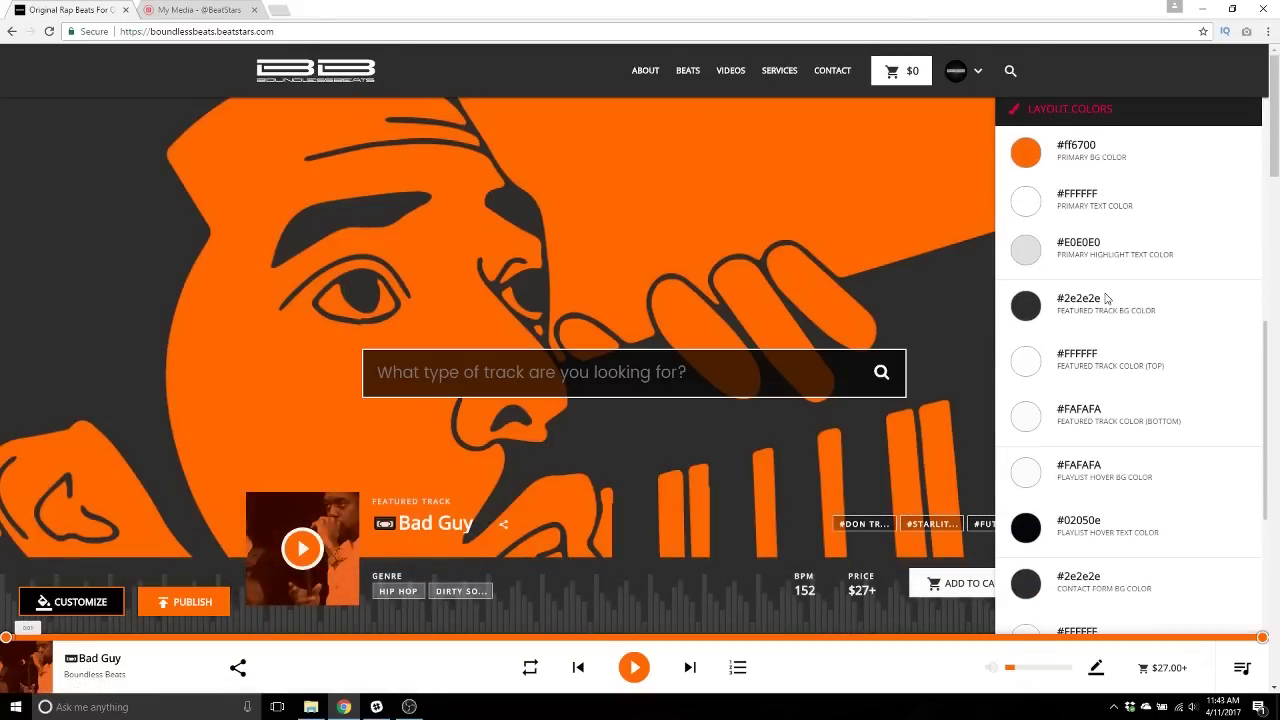
scroll(1120, 330, up, 2)
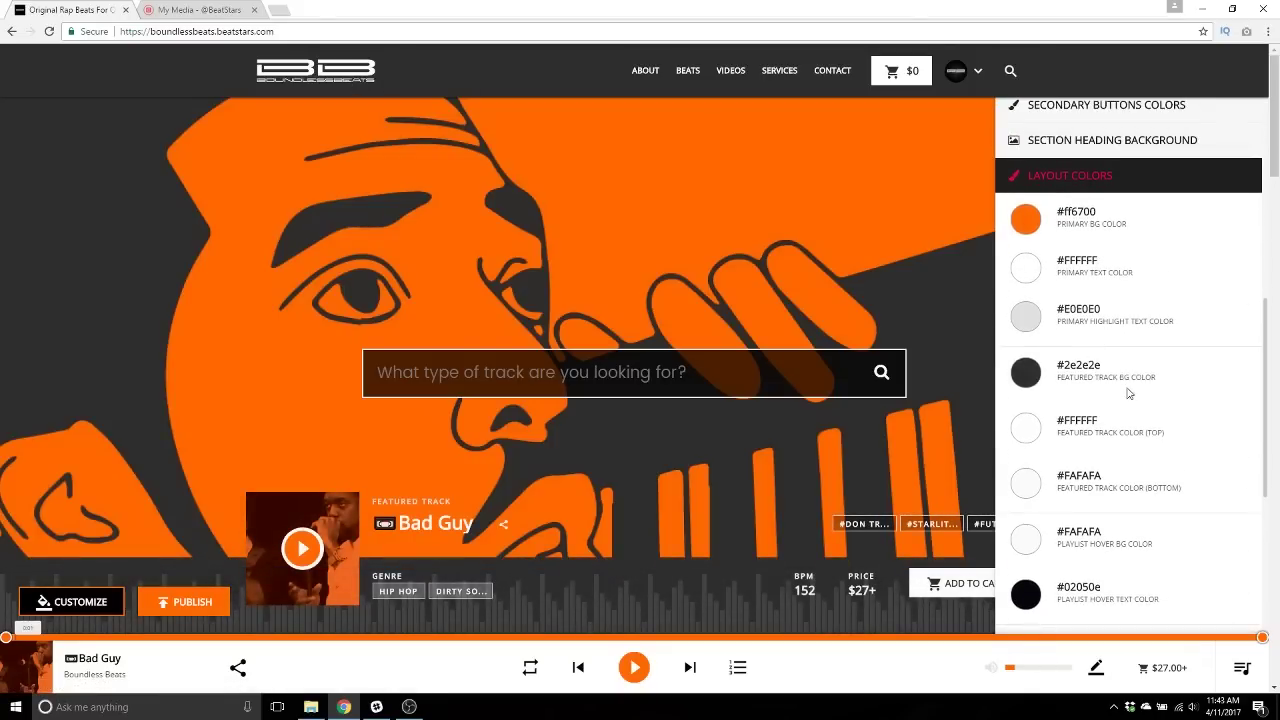
Apply green #43A047 as the Featured Track BG Color
click(1033, 372)
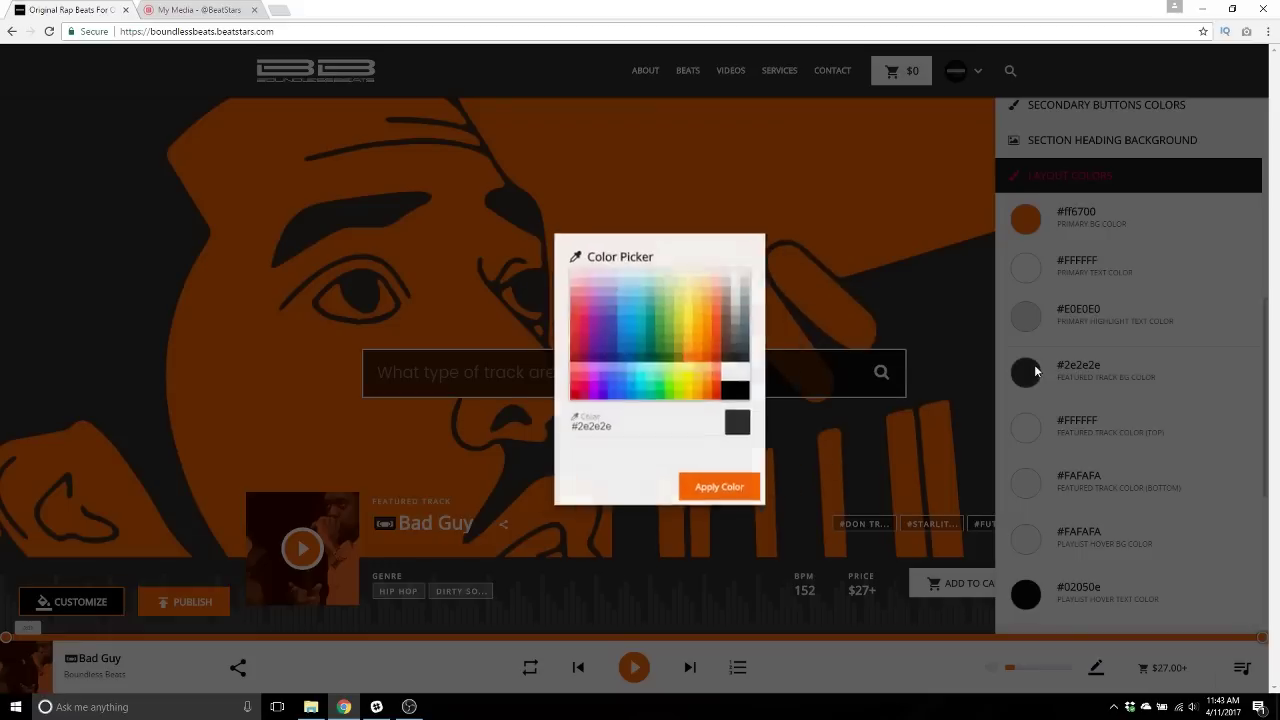
click(632, 327)
click(712, 492)
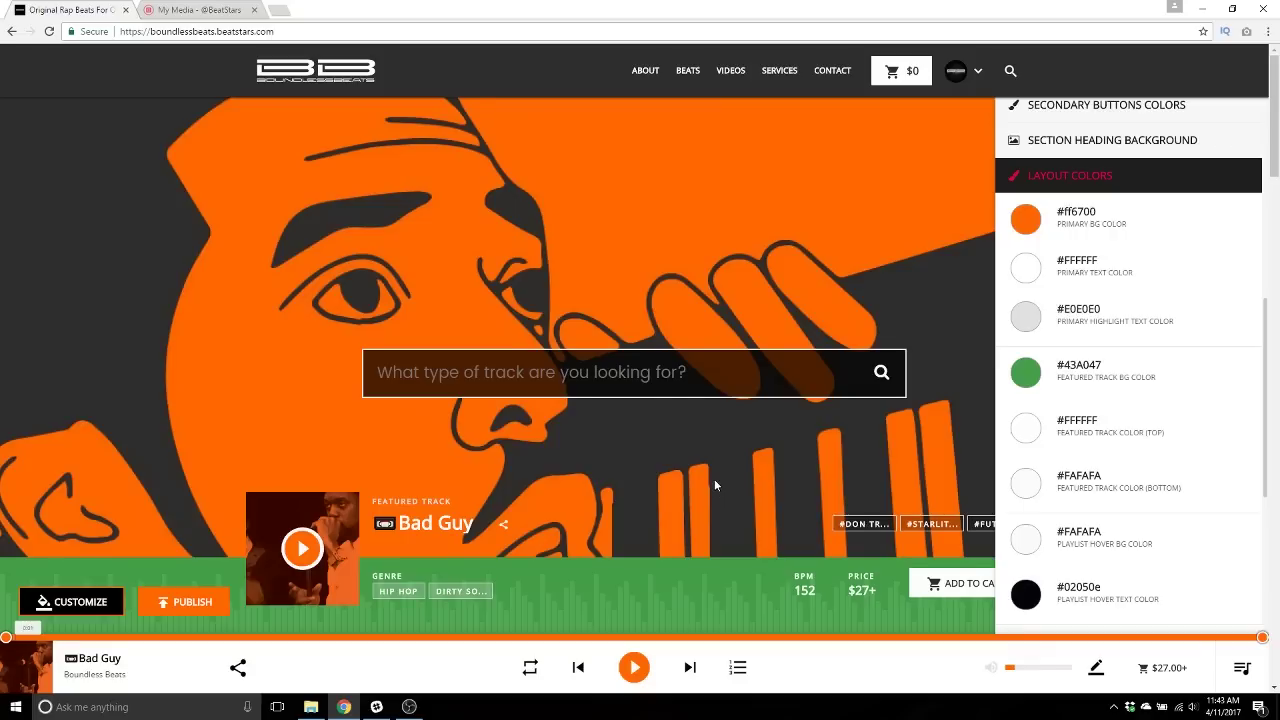
scroll(715, 480, down, 2)
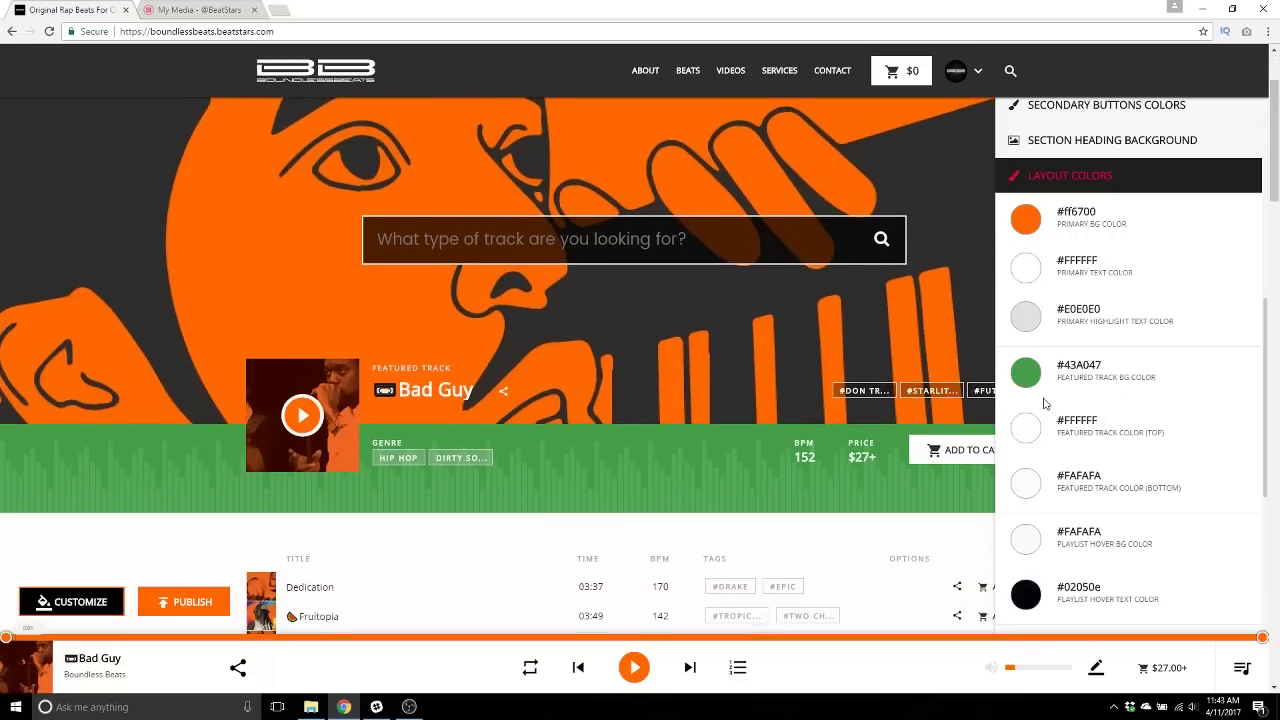
Set the featured track background back to #2e2e2e and confirm alternate text colour #000000
click(1026, 372)
drag(634, 429, 530, 428)
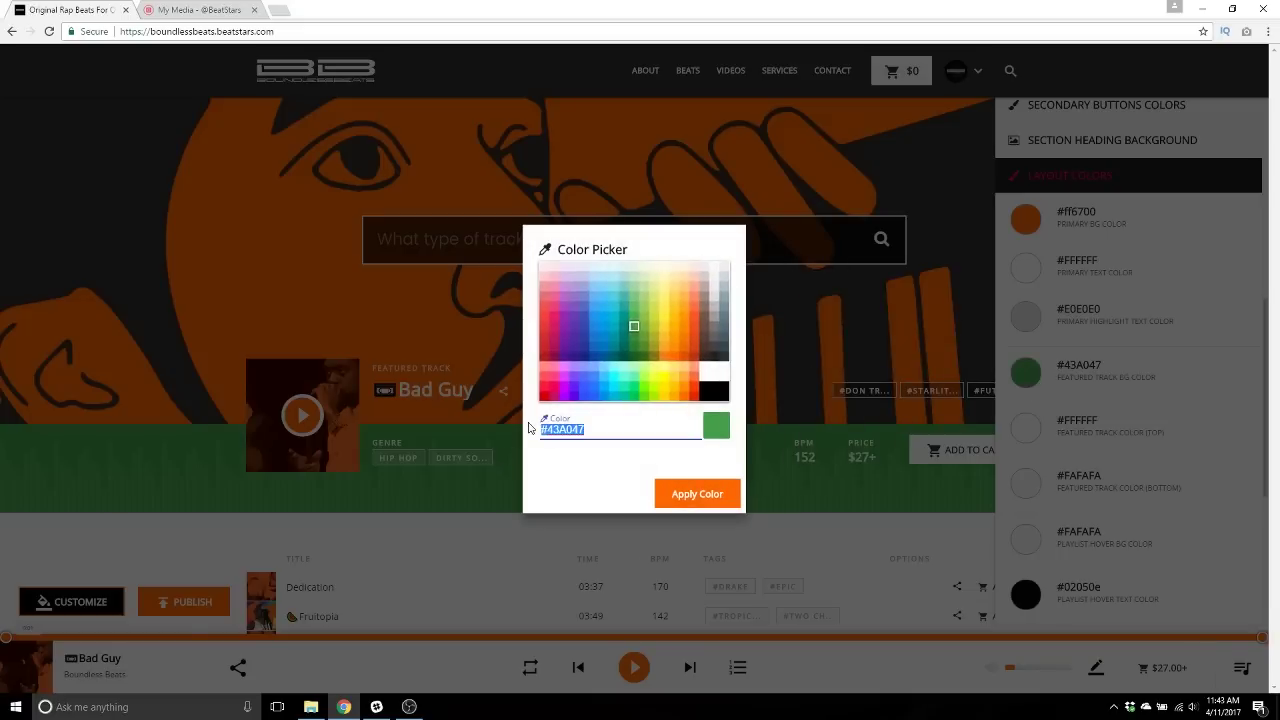
text(#2e2e2e)
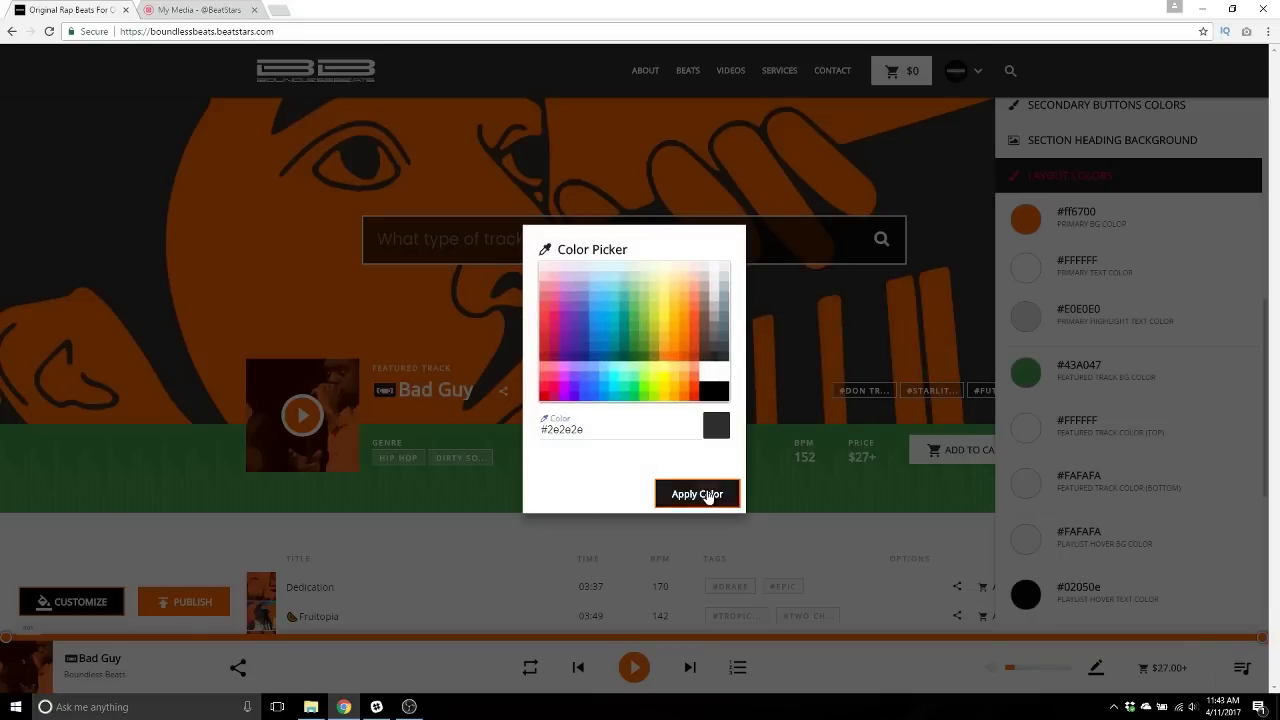
click(706, 494)
scroll(1122, 437, down, 1)
scroll(1122, 437, down, 3)
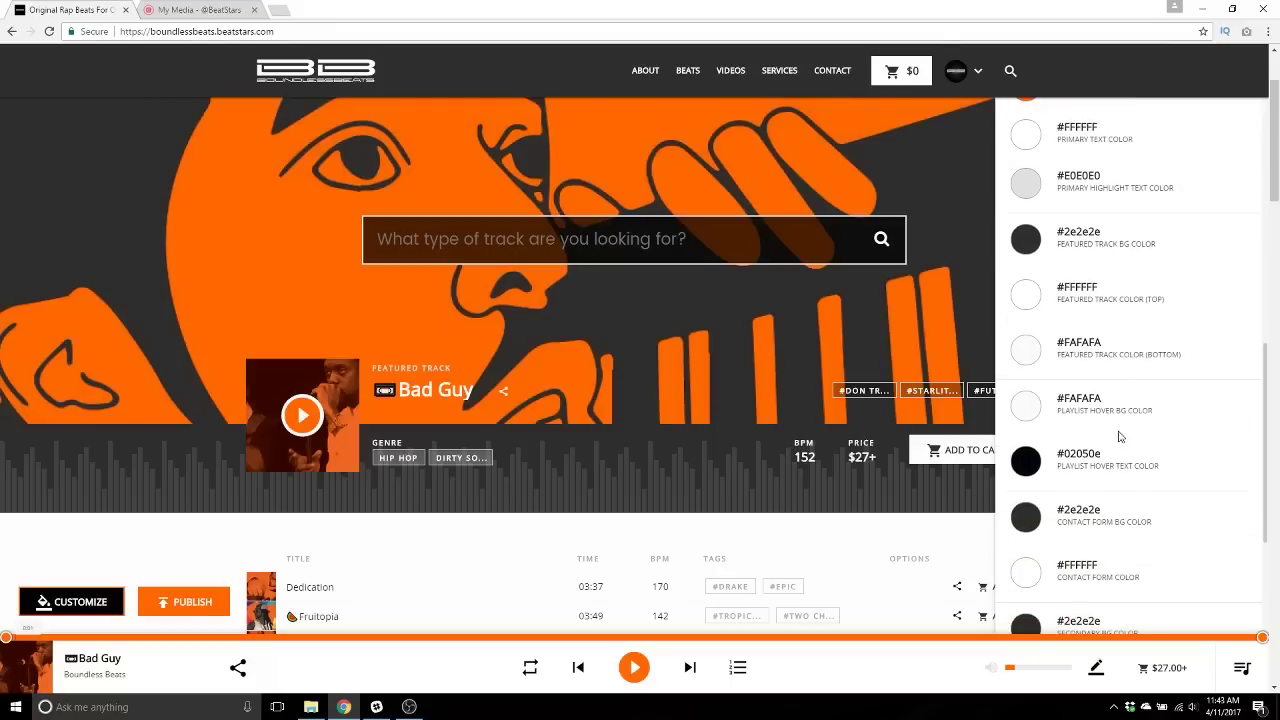
scroll(1117, 469, down, 1)
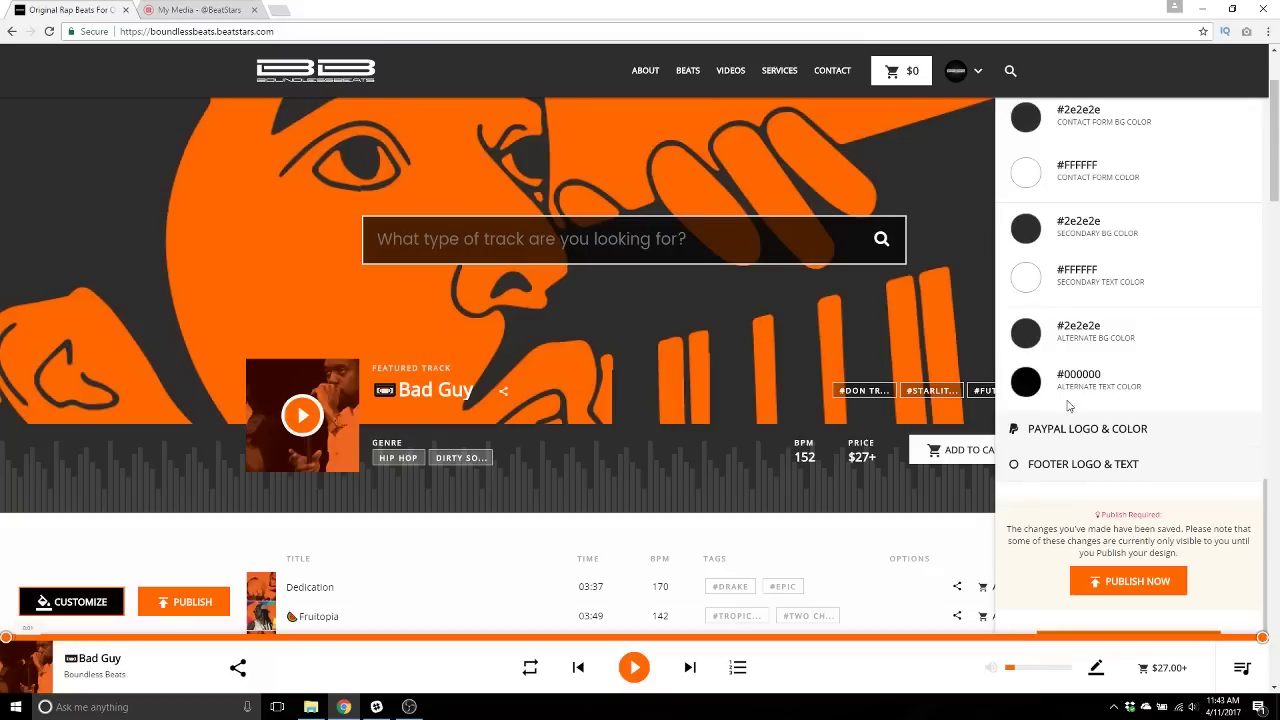
scroll(820, 368, down, 1)
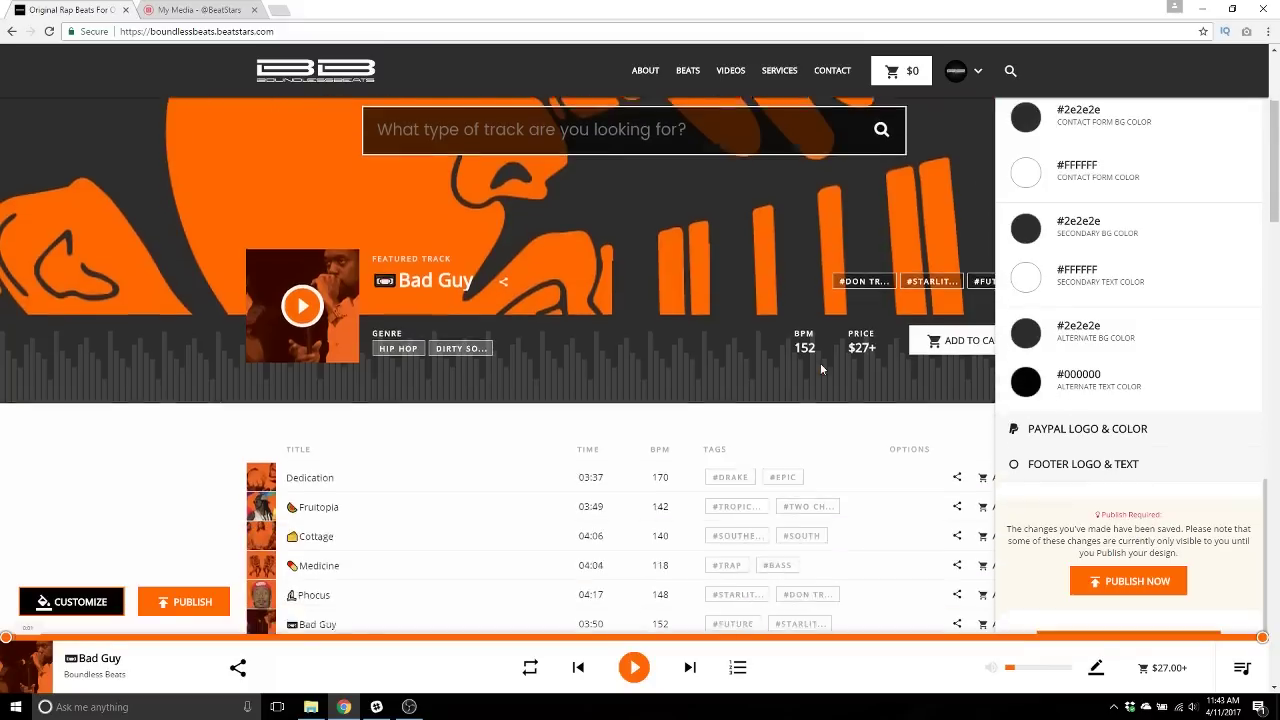
scroll(820, 368, down, 1)
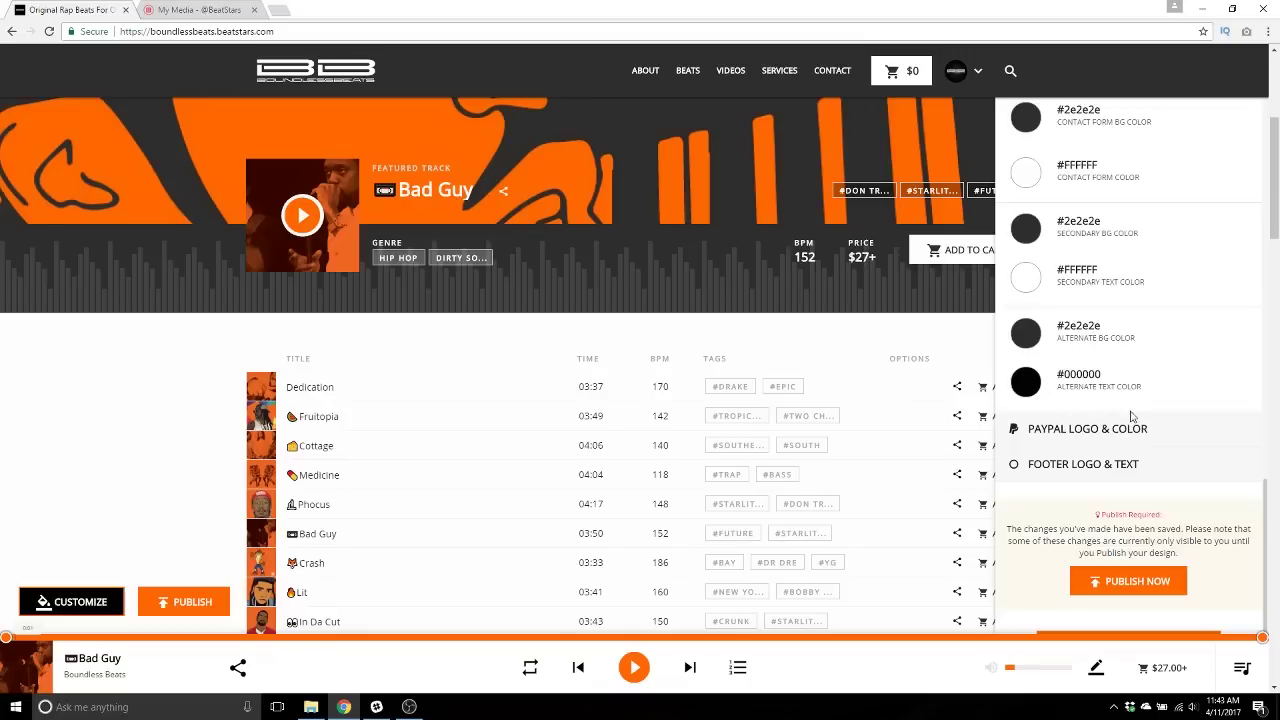
click(1030, 386)
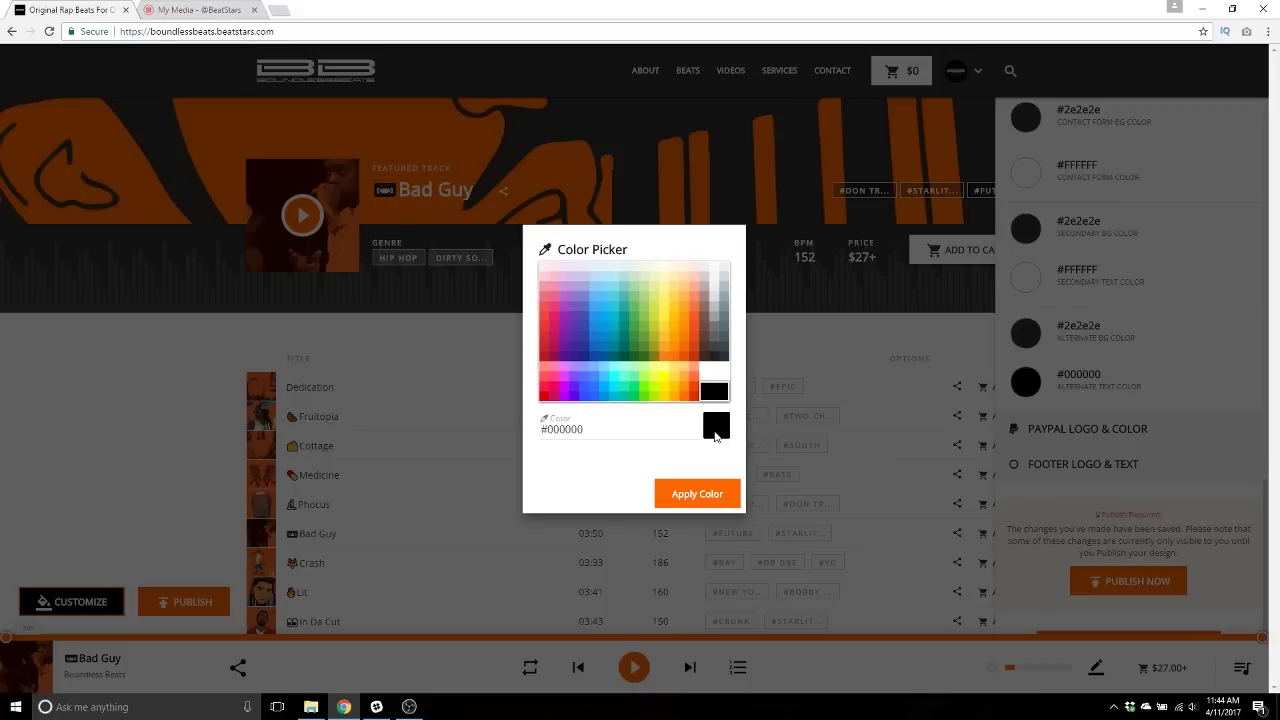
click(711, 495)
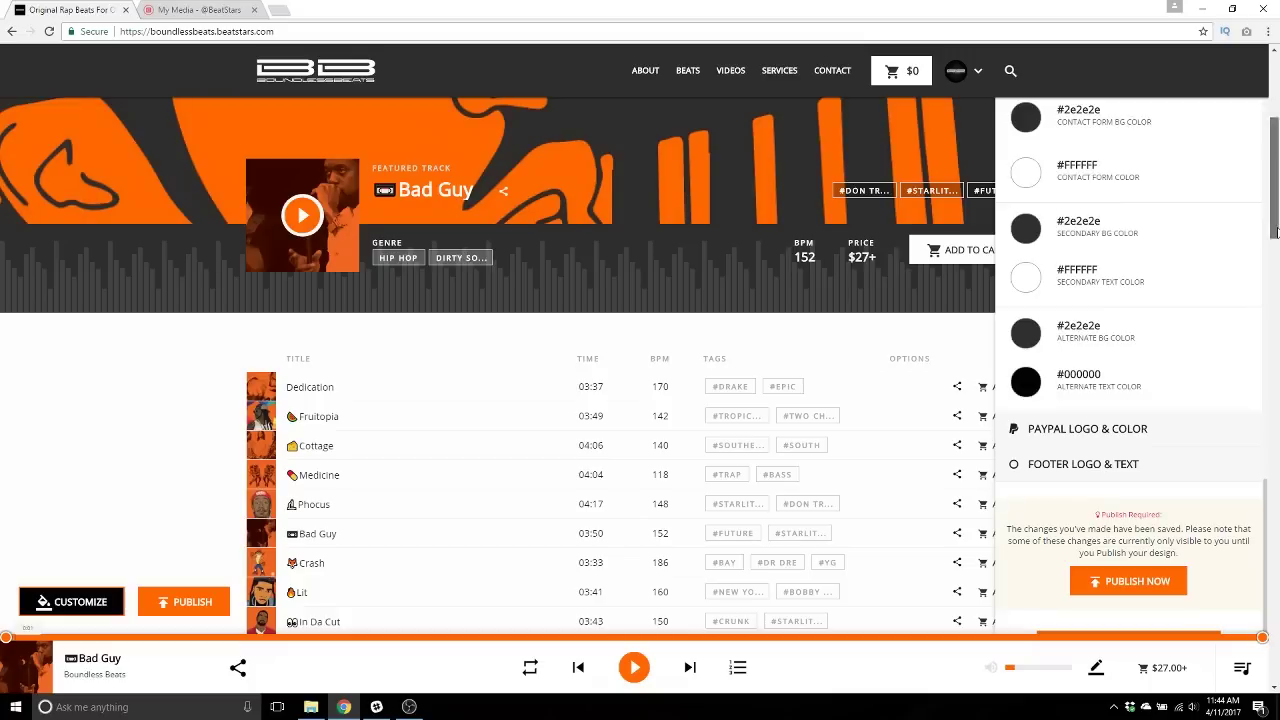
scroll(1150, 310, up, 2)
scroll(1187, 289, up, 8)
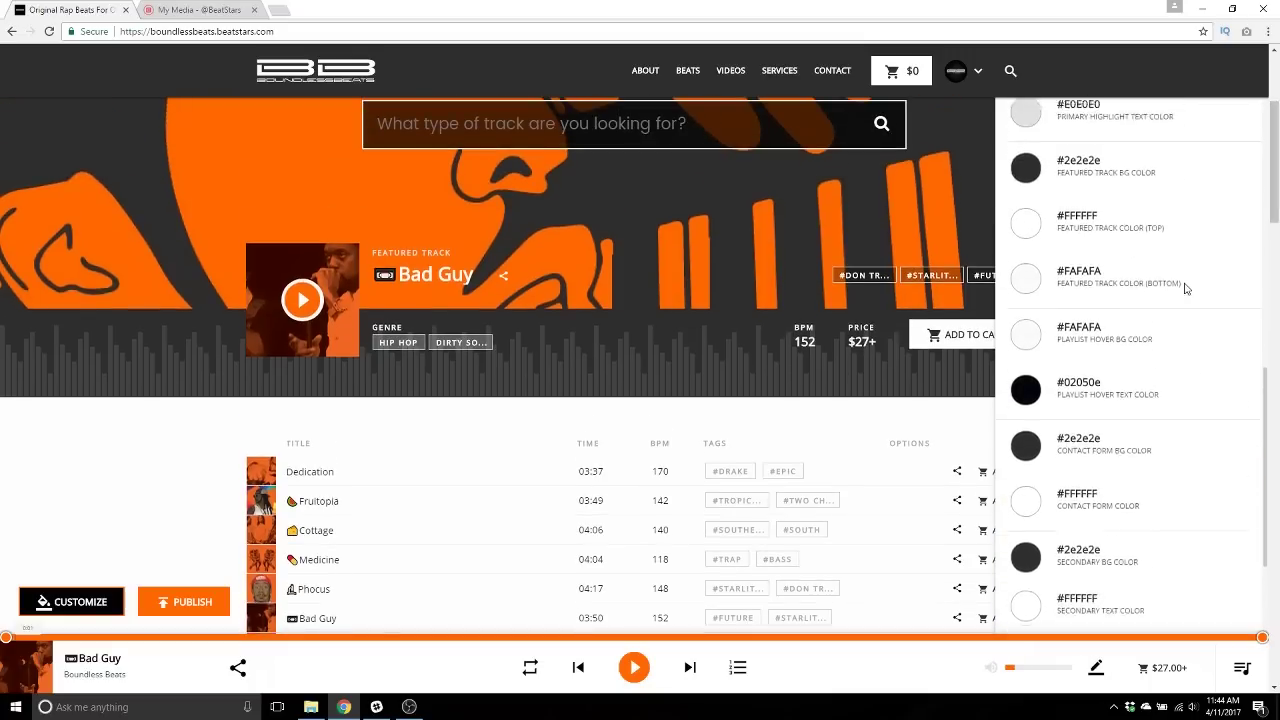
scroll(1177, 305, down, 1)
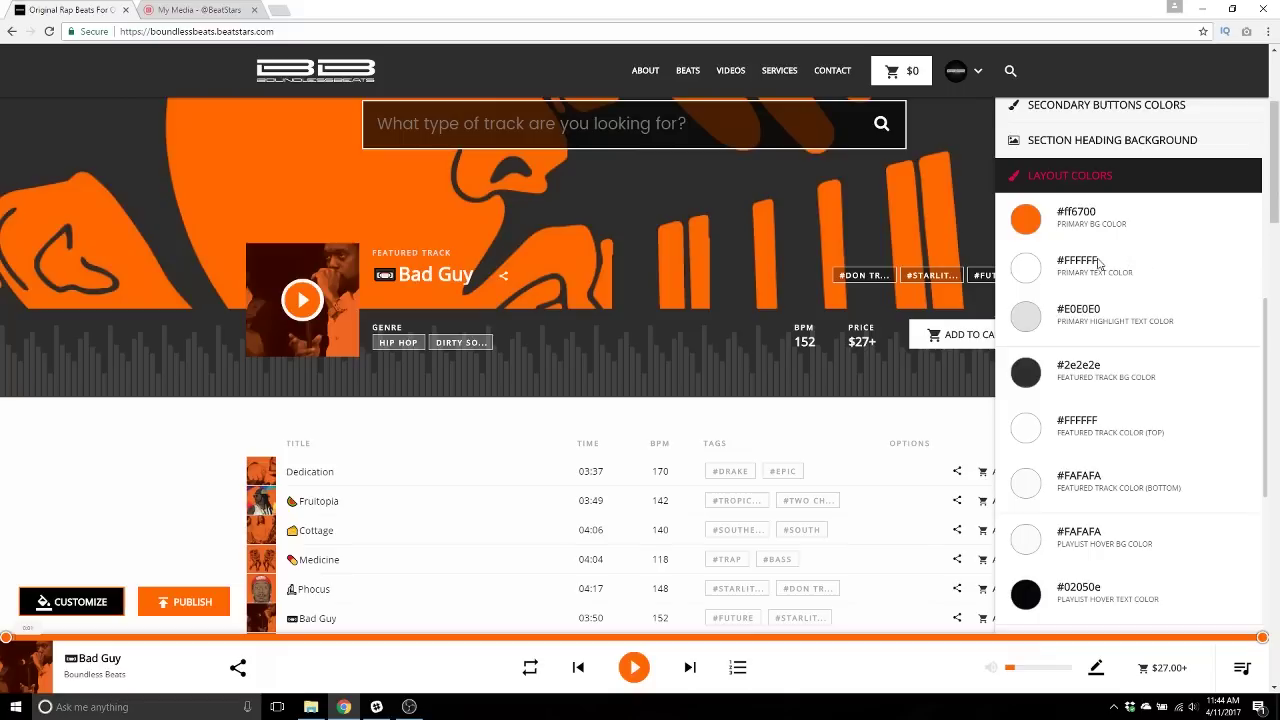
scroll(1098, 344, down, 1)
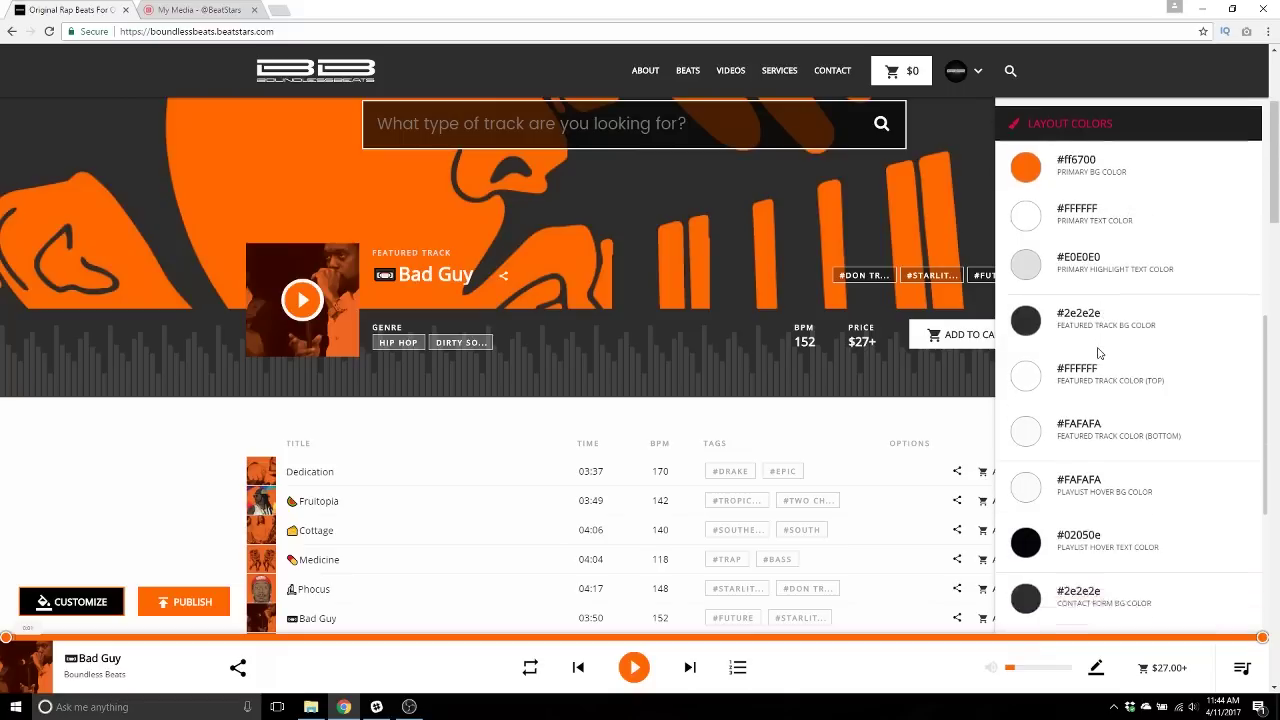
scroll(1095, 330, down, 2)
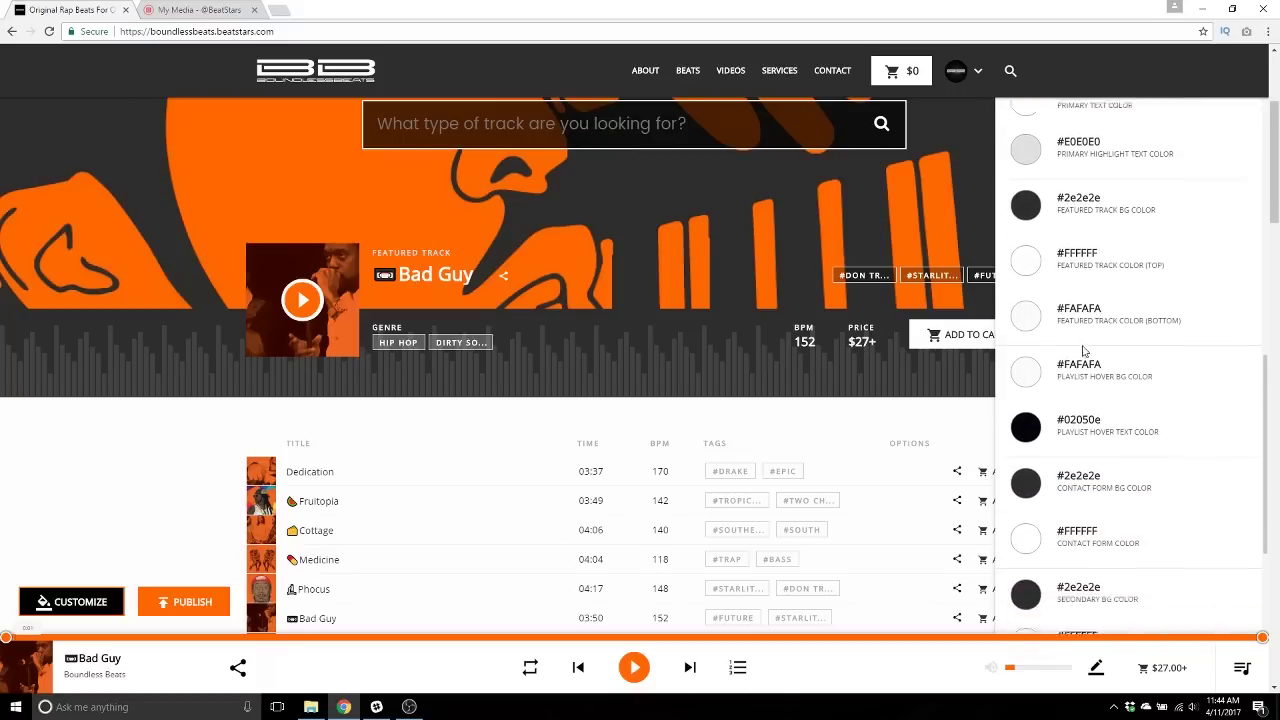
scroll(1105, 325, down, 1)
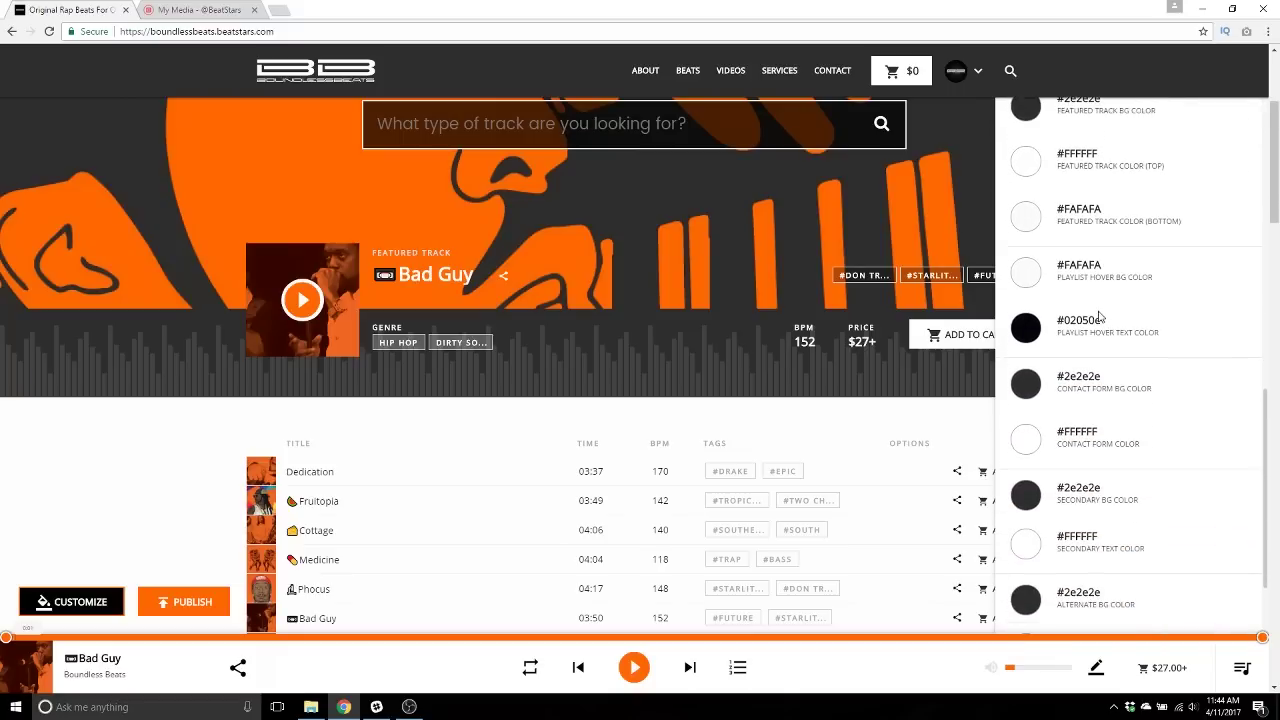
scroll(1100, 316, down, 1)
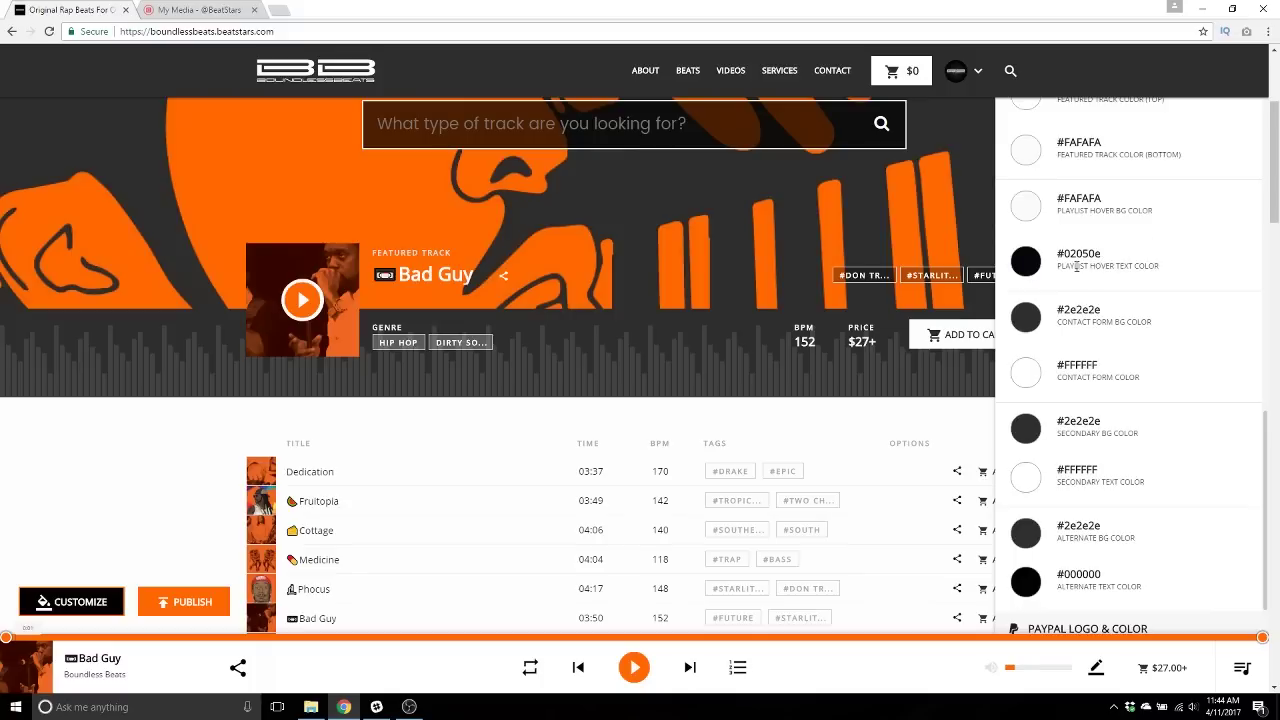
scroll(400, 405, down, 1)
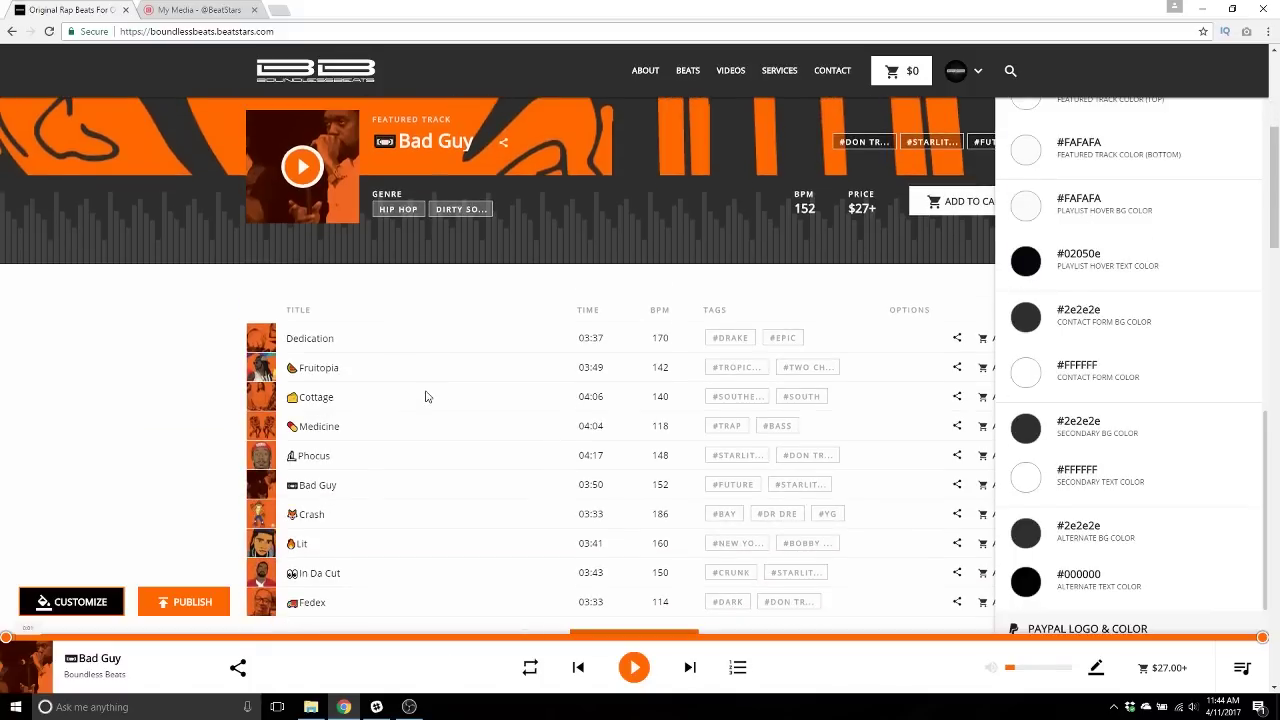
click(420, 403)
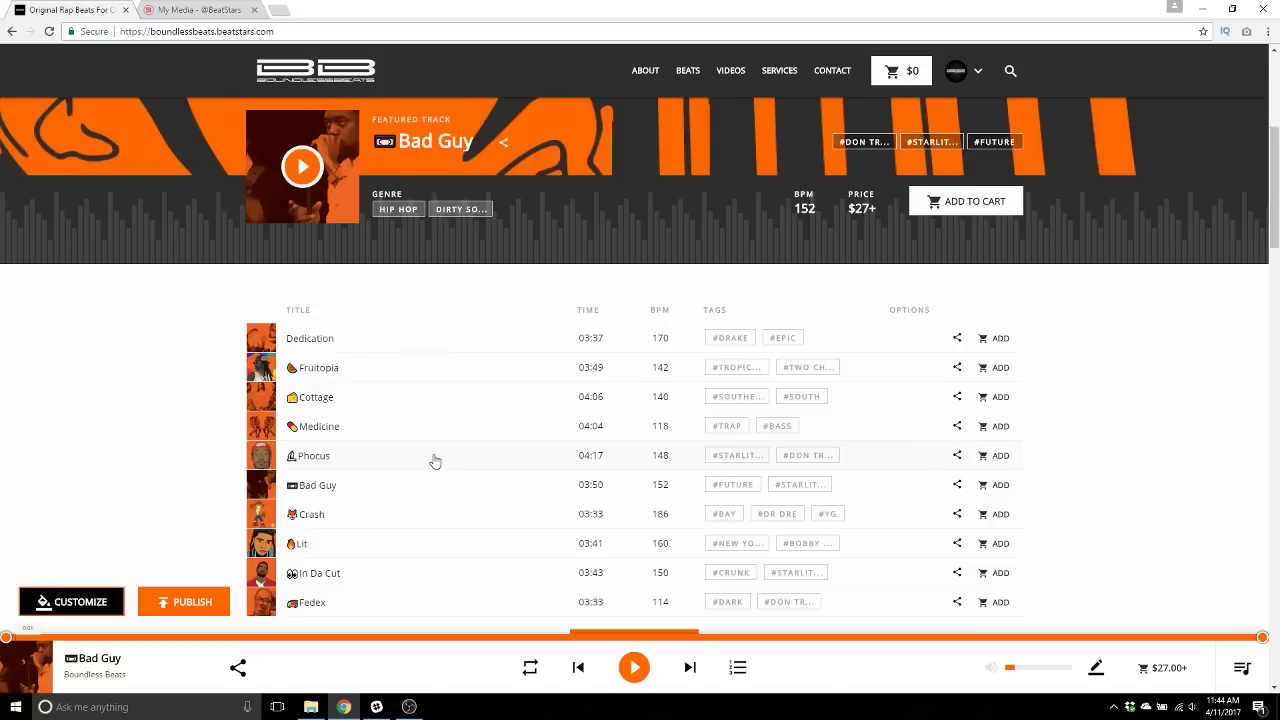
scroll(436, 477, down, 1)
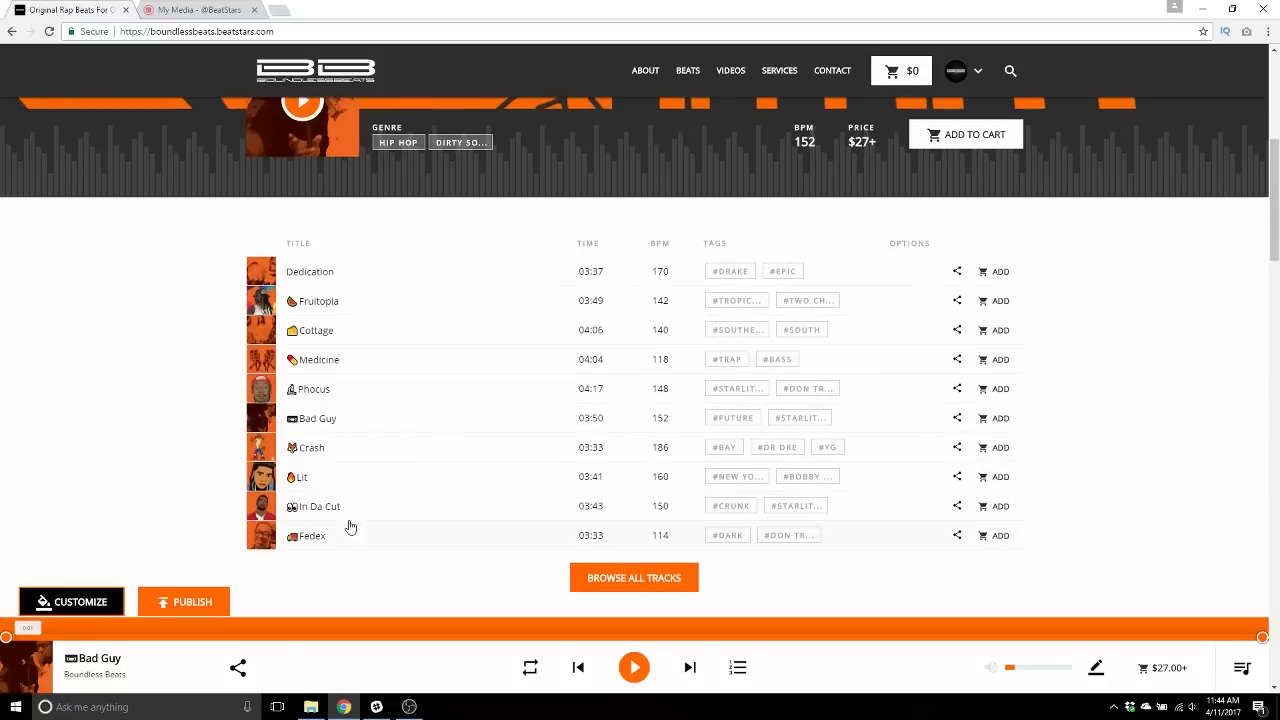
click(75, 601)
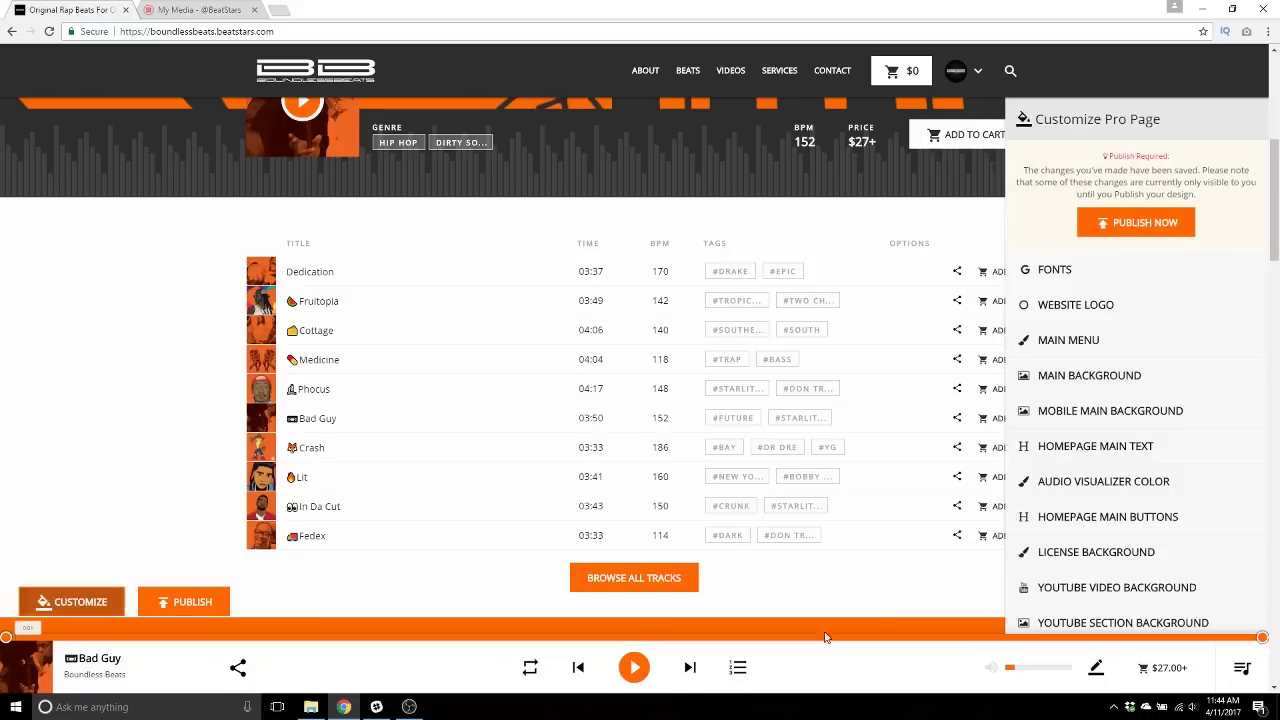
scroll(1160, 516, down, 2)
scroll(1160, 516, down, 5)
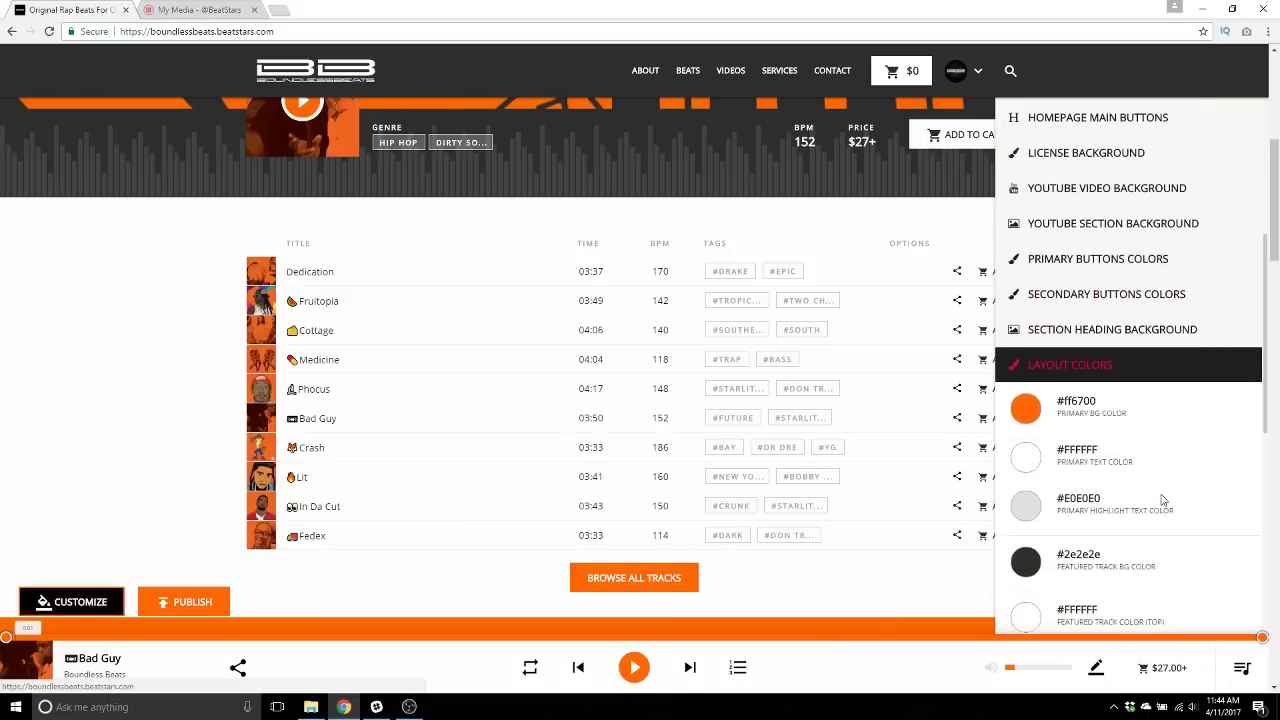
scroll(1135, 456, down, 3)
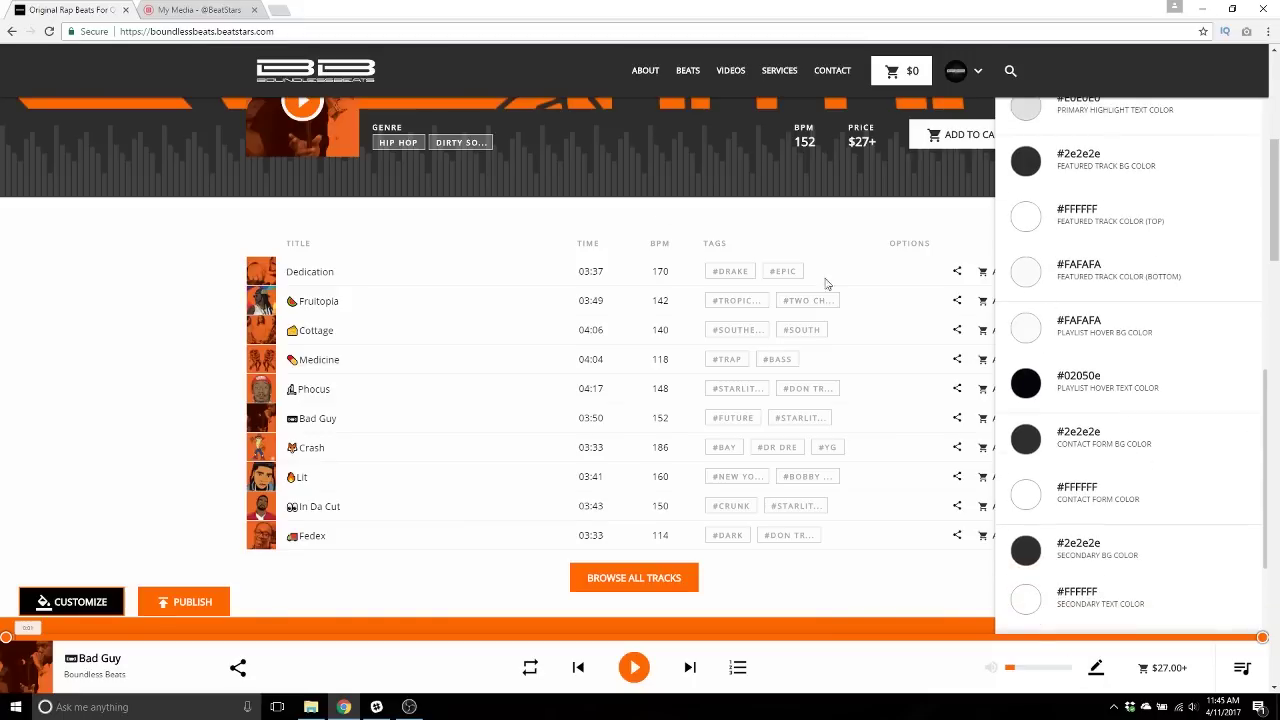
scroll(1057, 351, down, 3)
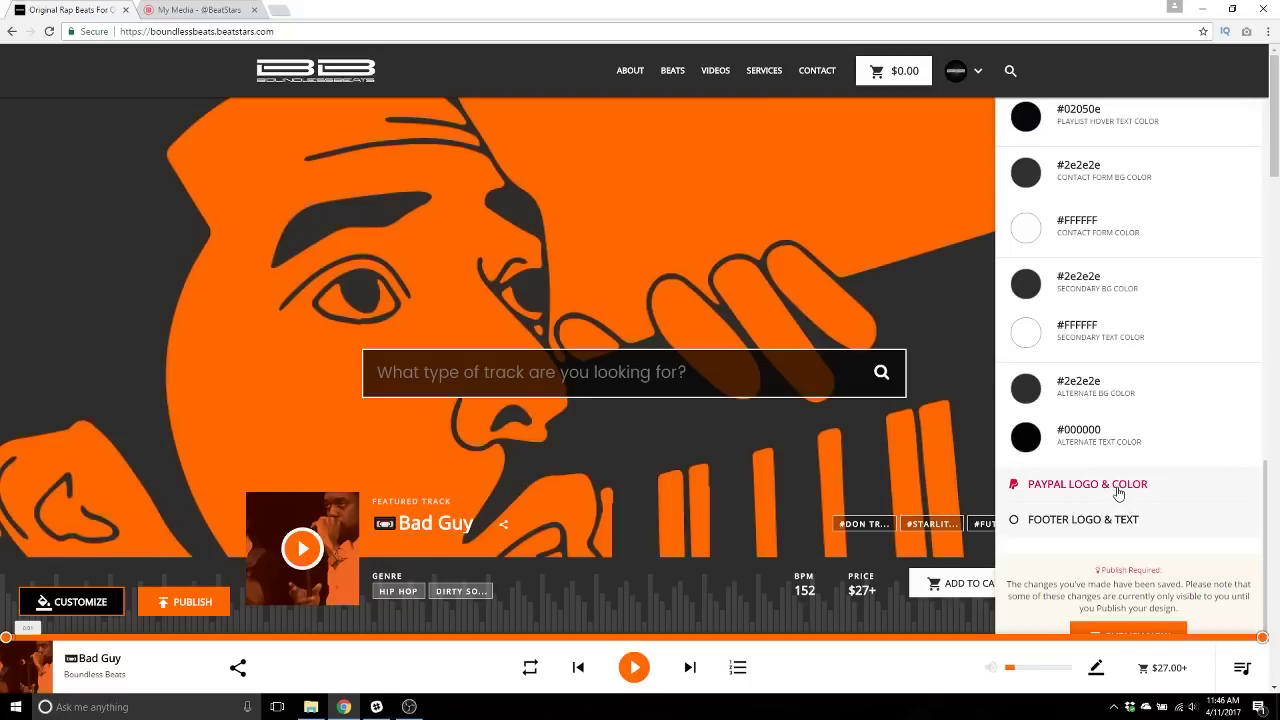
Add Bad Guy with the $37 Advantage license to the cart and view the $37.00 cart
click(1116, 486)
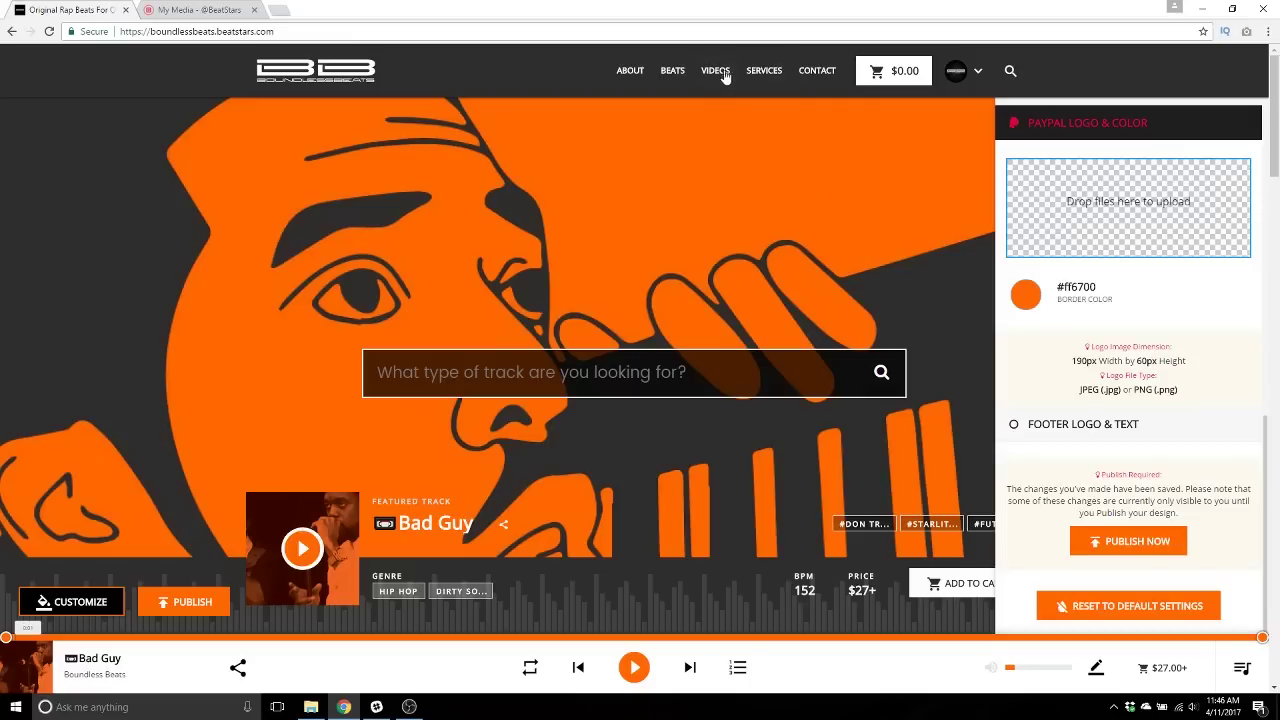
scroll(862, 214, down, 3)
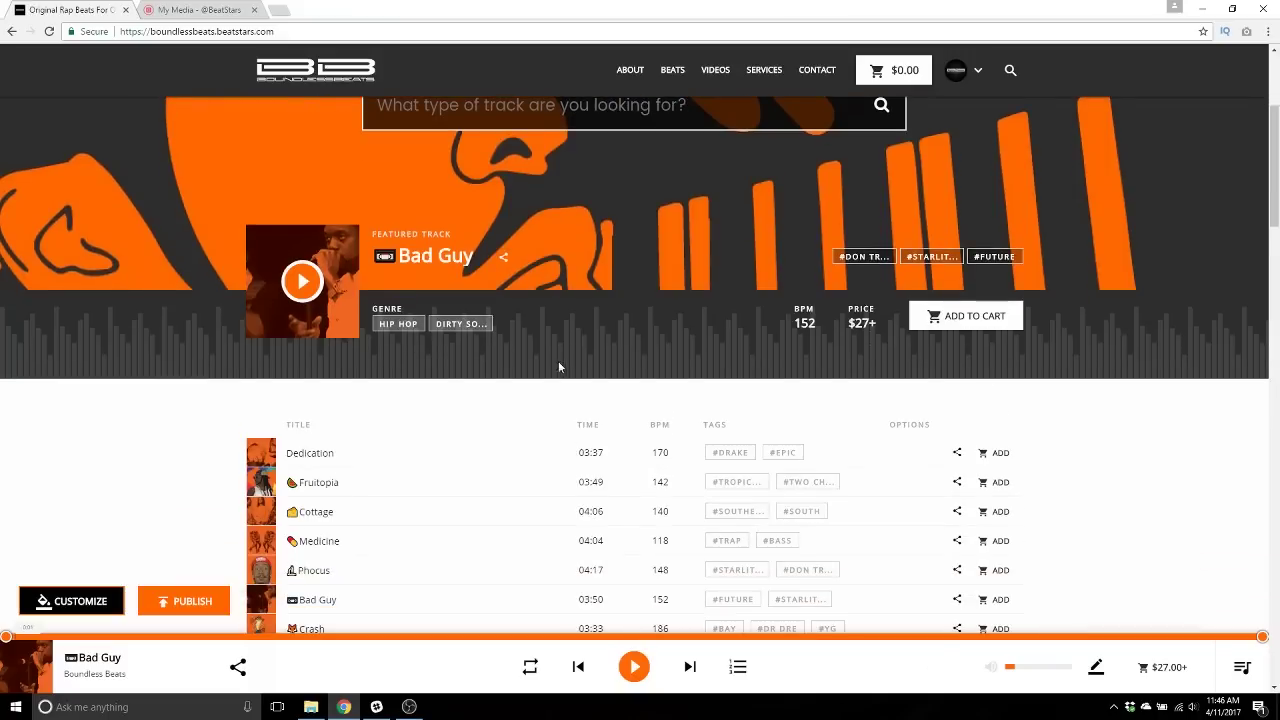
click(967, 318)
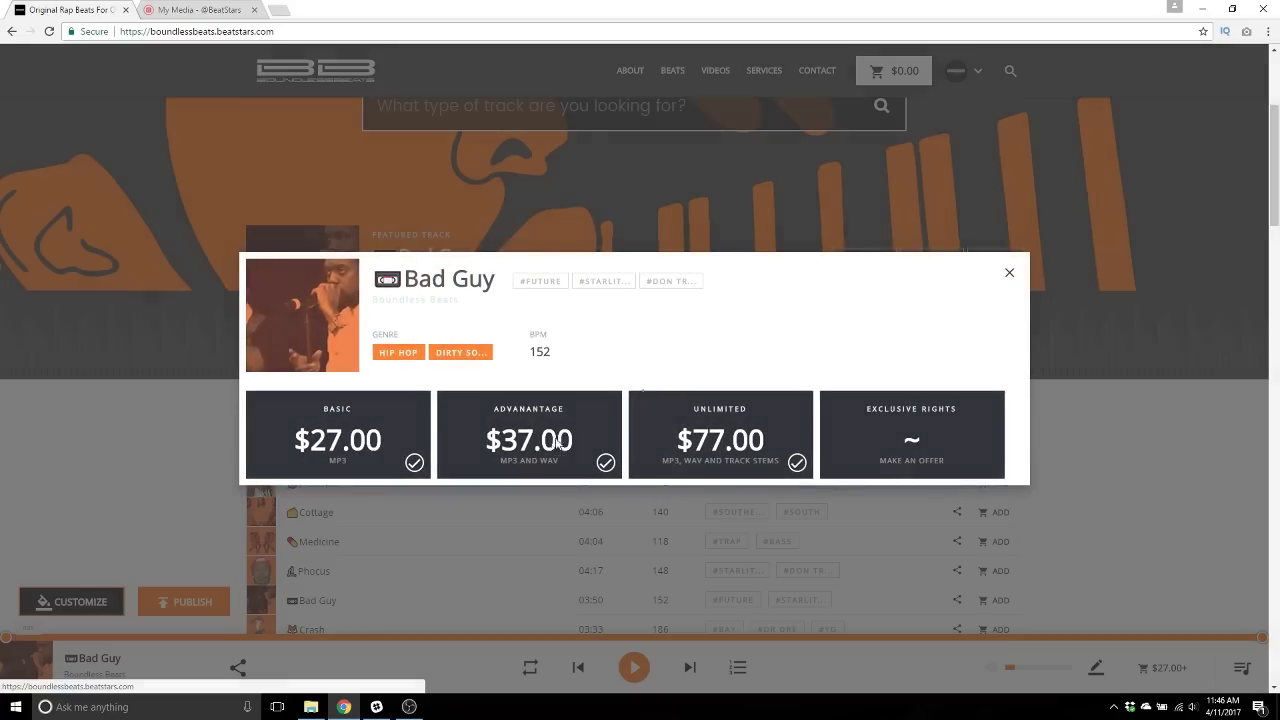
click(558, 444)
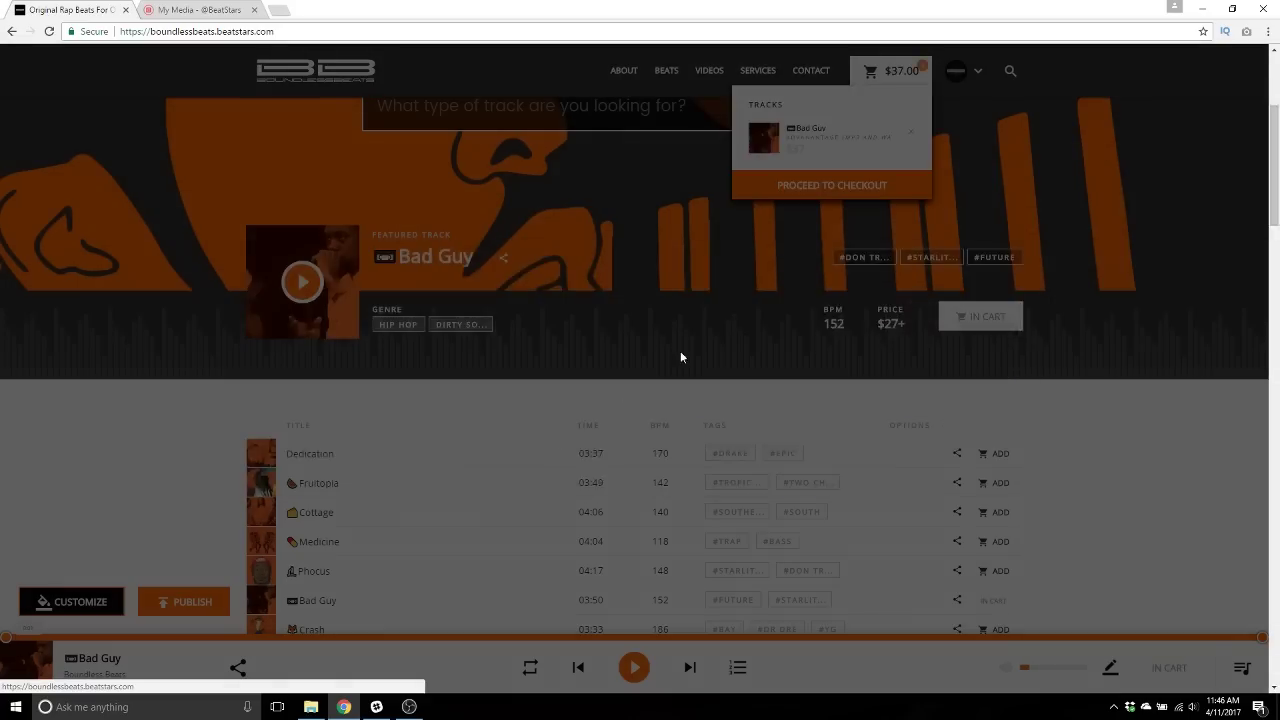
click(836, 184)
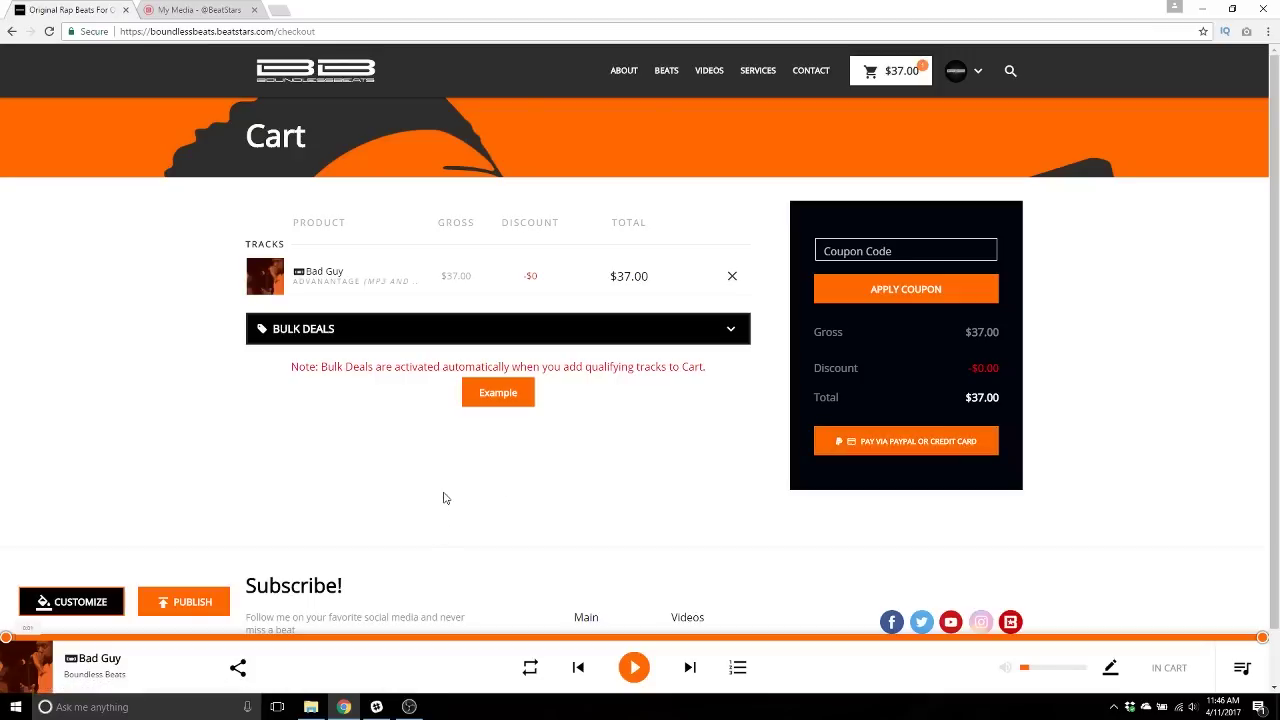
Collapse PayPal Logo & Color and expand Footer Logo & Text, showing the Subscribe! text logo in #02050e
click(95, 614)
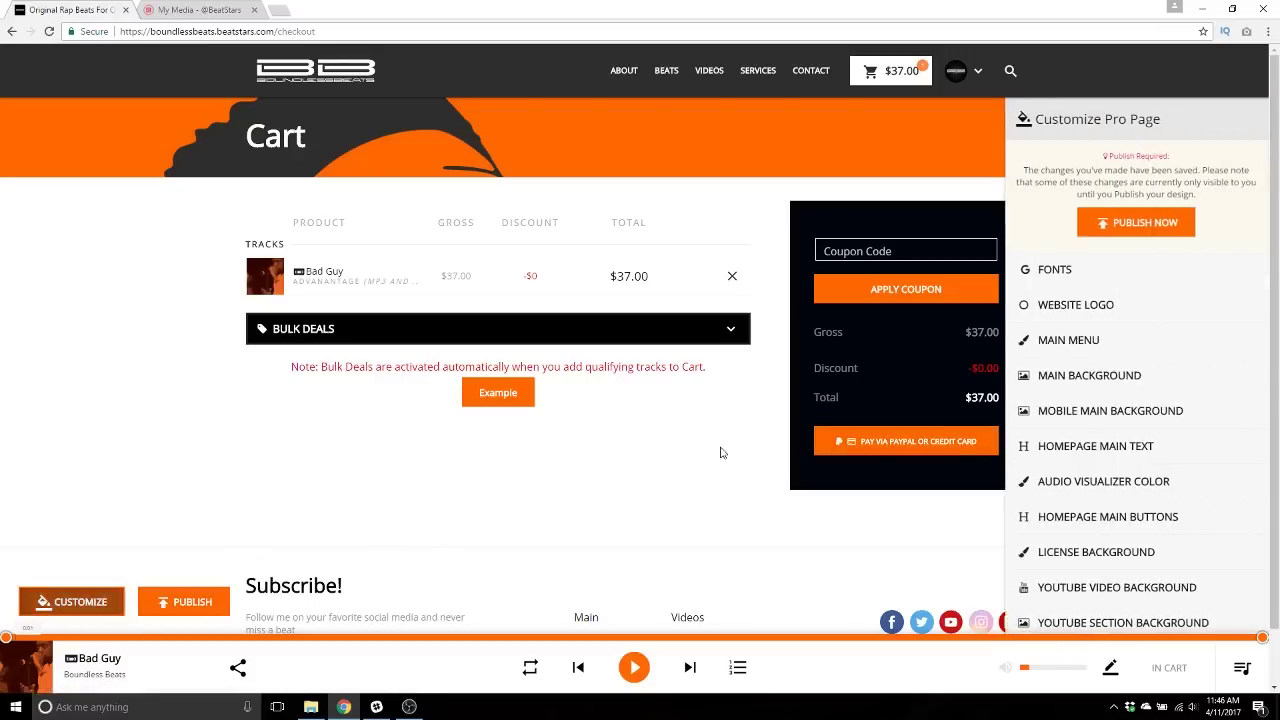
scroll(1080, 463, down, 5)
click(1120, 414)
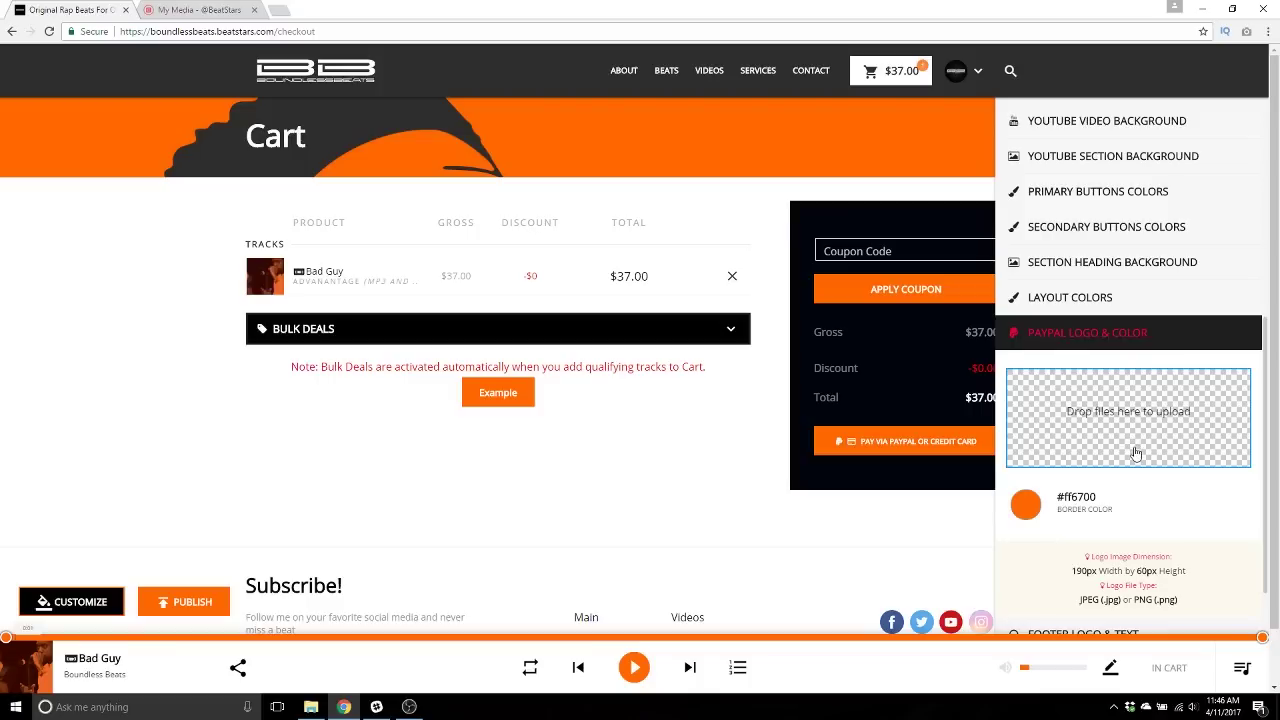
scroll(1135, 453, down, 1)
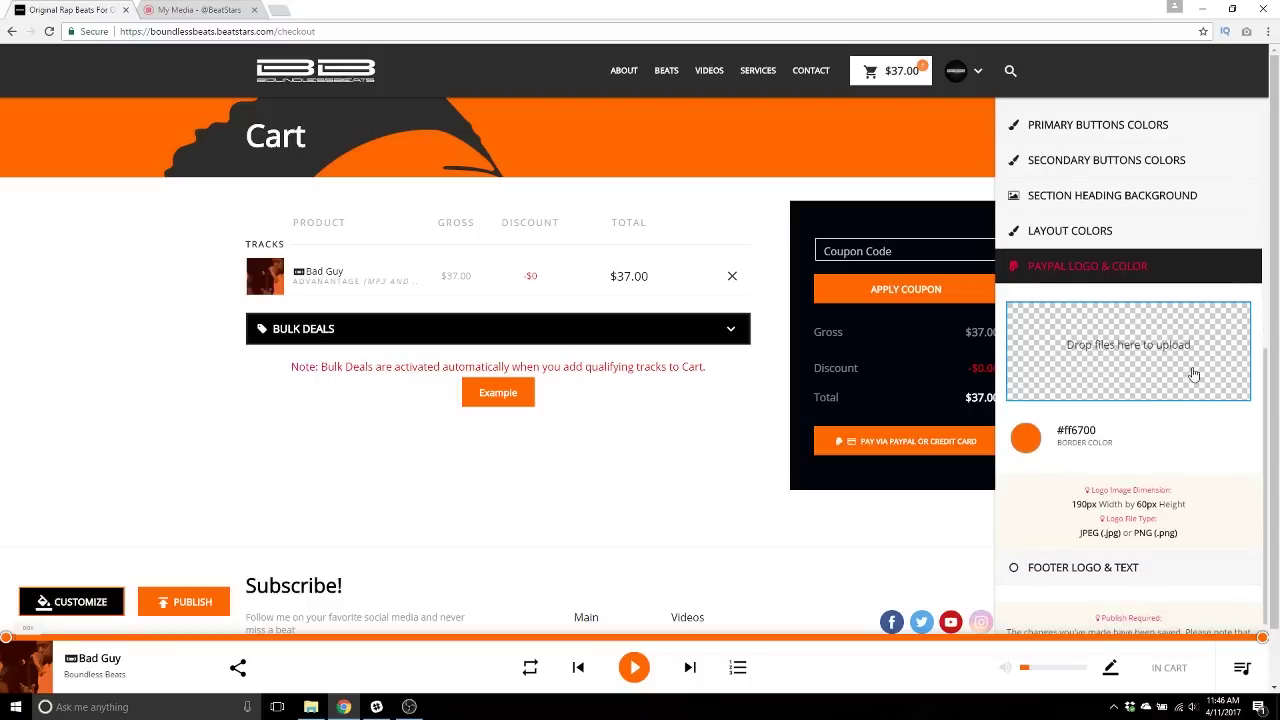
click(1126, 264)
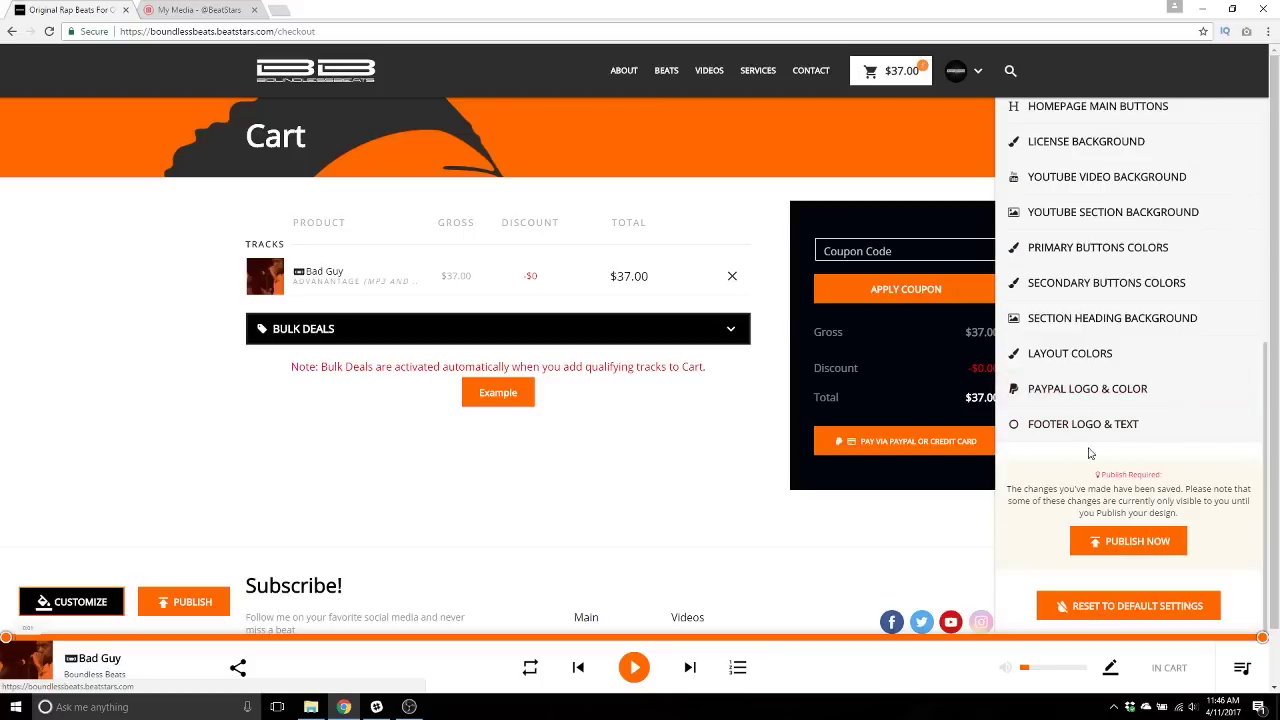
click(1052, 426)
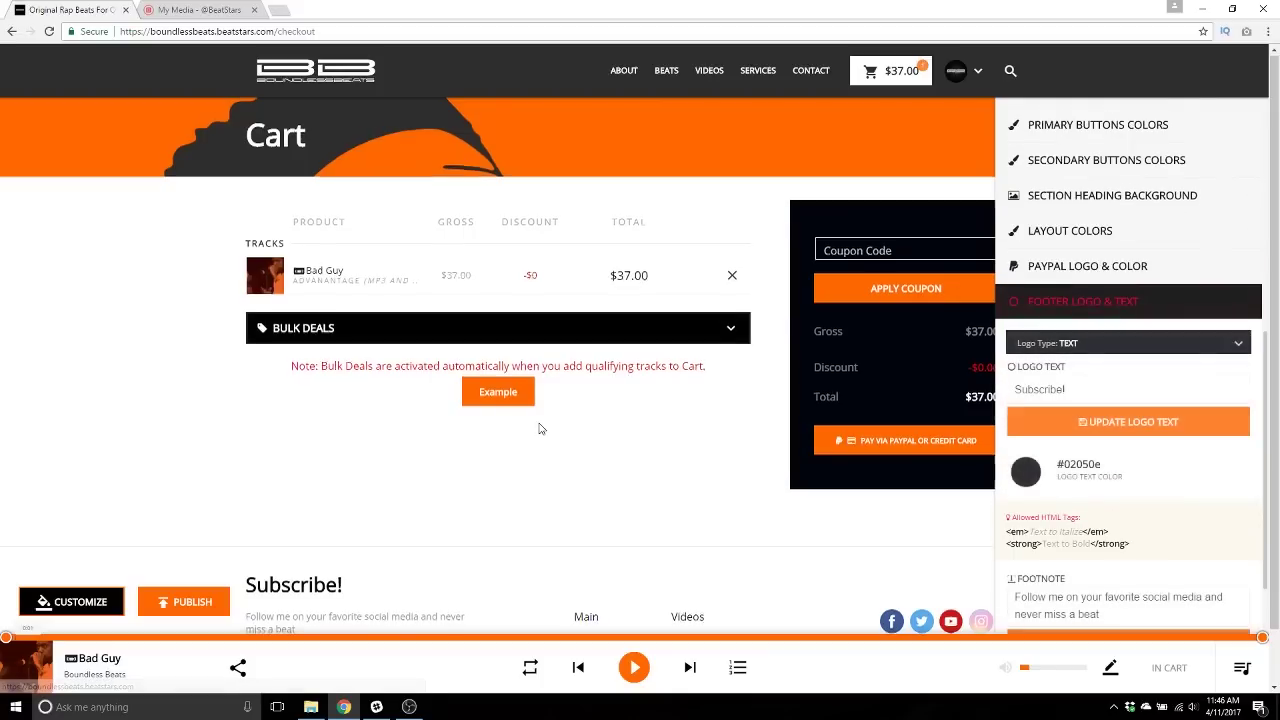
Switch the footer Logo Type to Image, then back to Text so it reads Subscribe!
scroll(537, 429, down, 1)
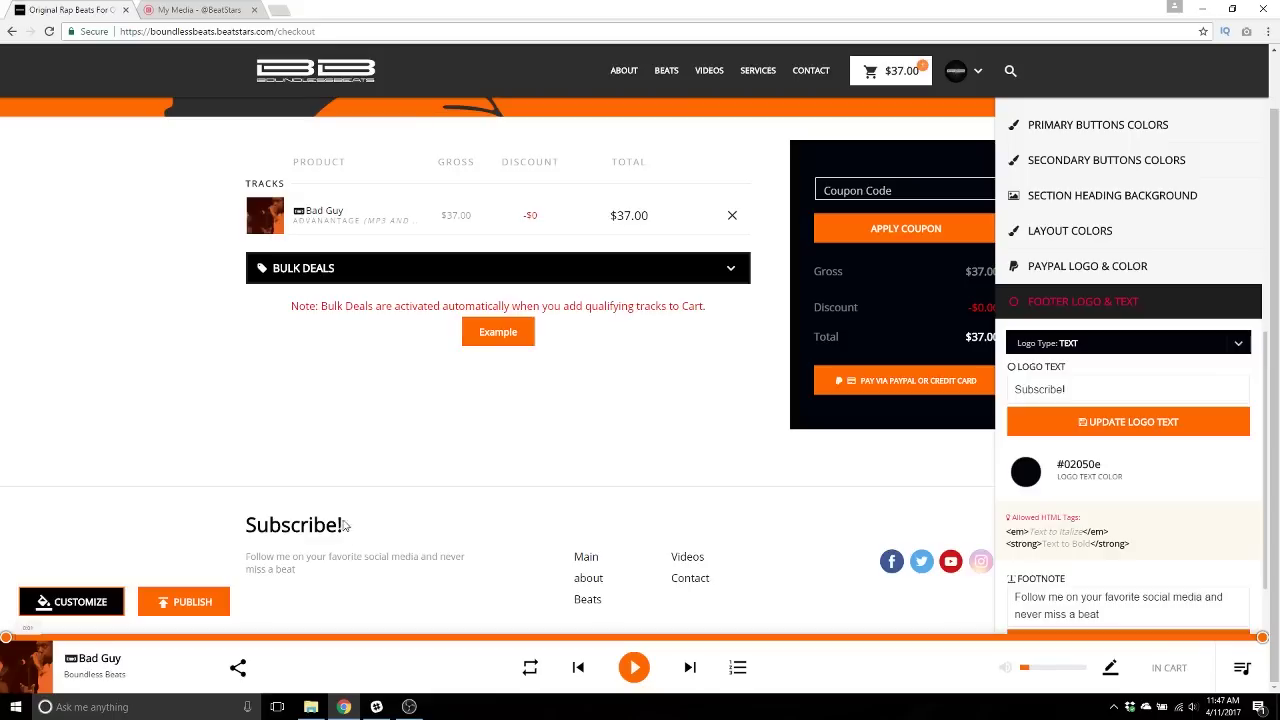
click(1238, 343)
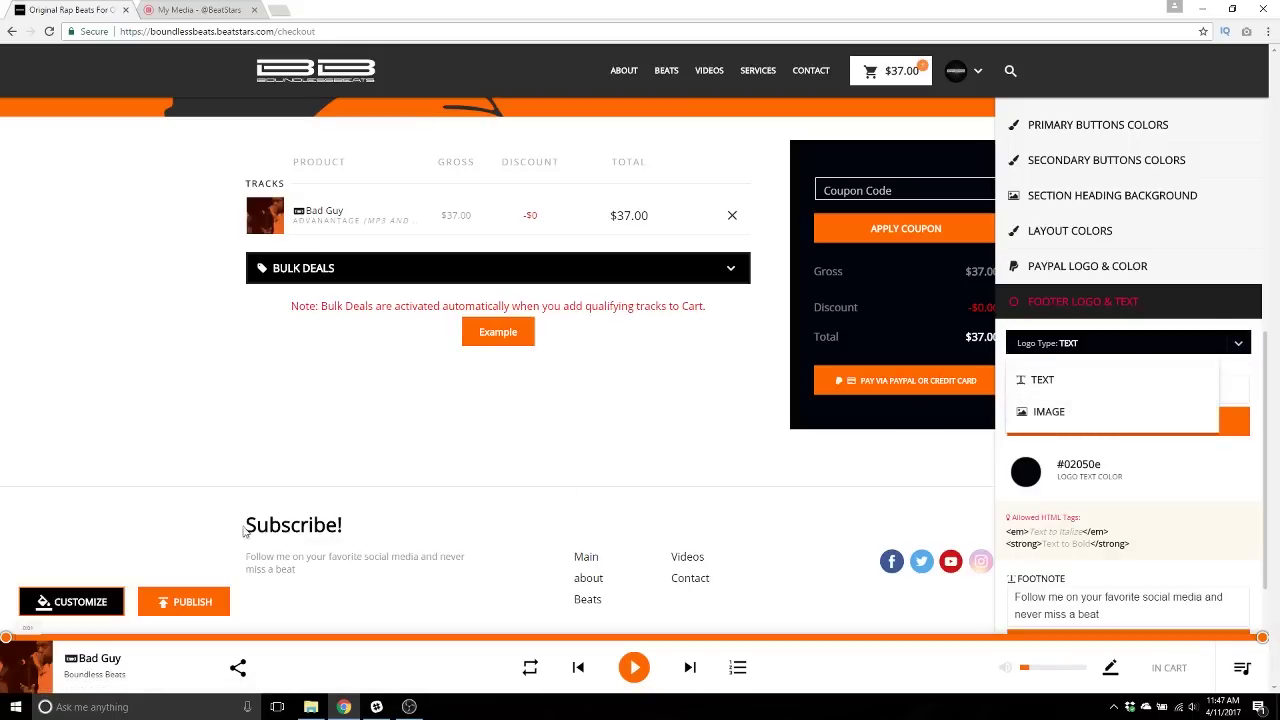
click(1203, 473)
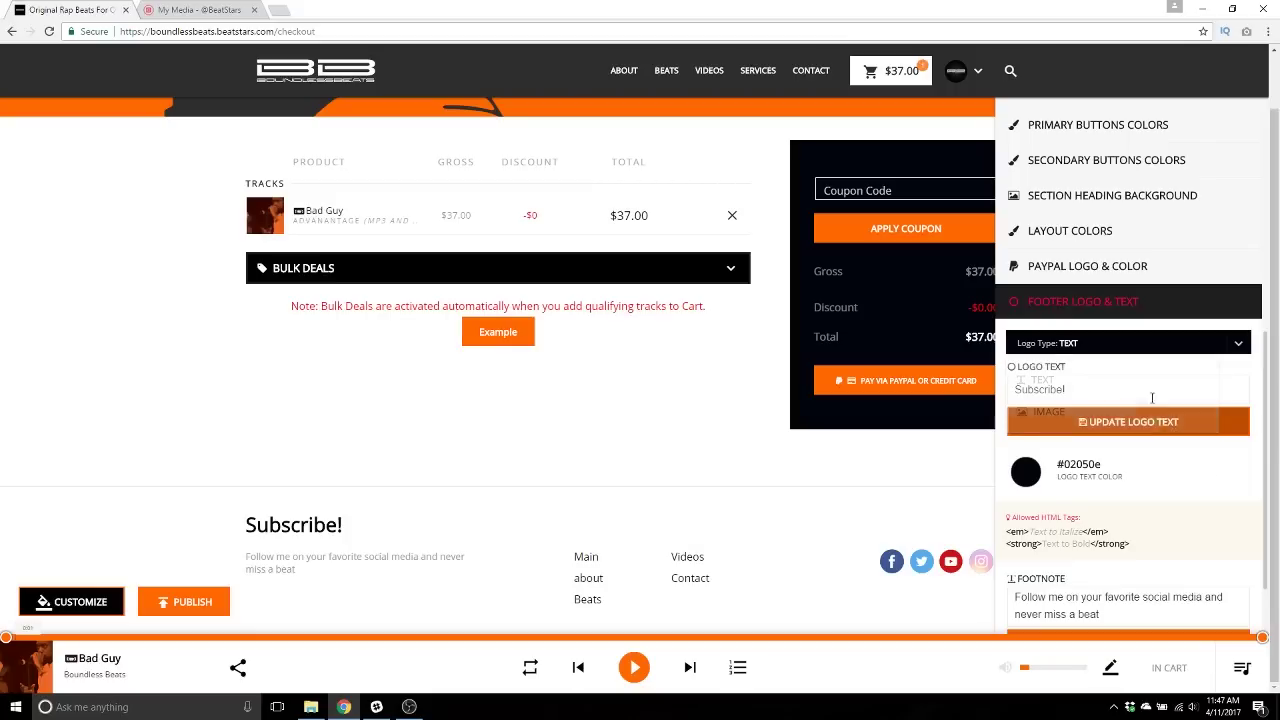
click(1234, 343)
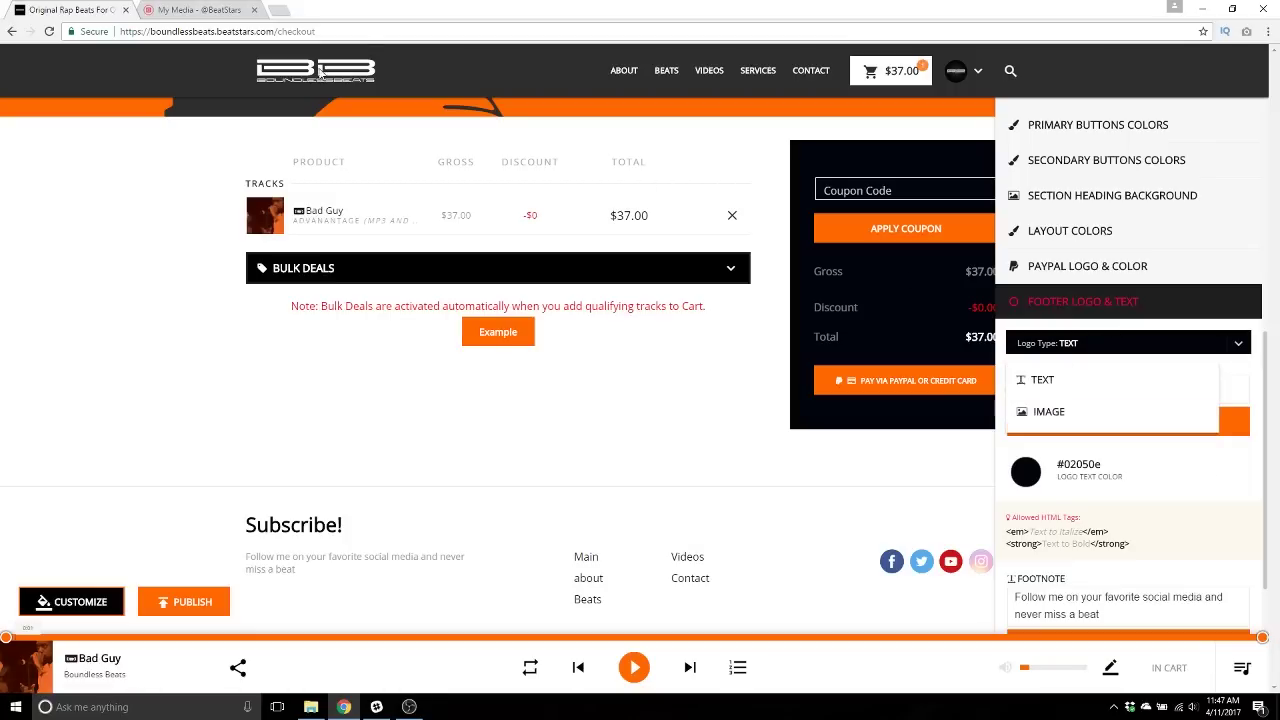
click(1110, 411)
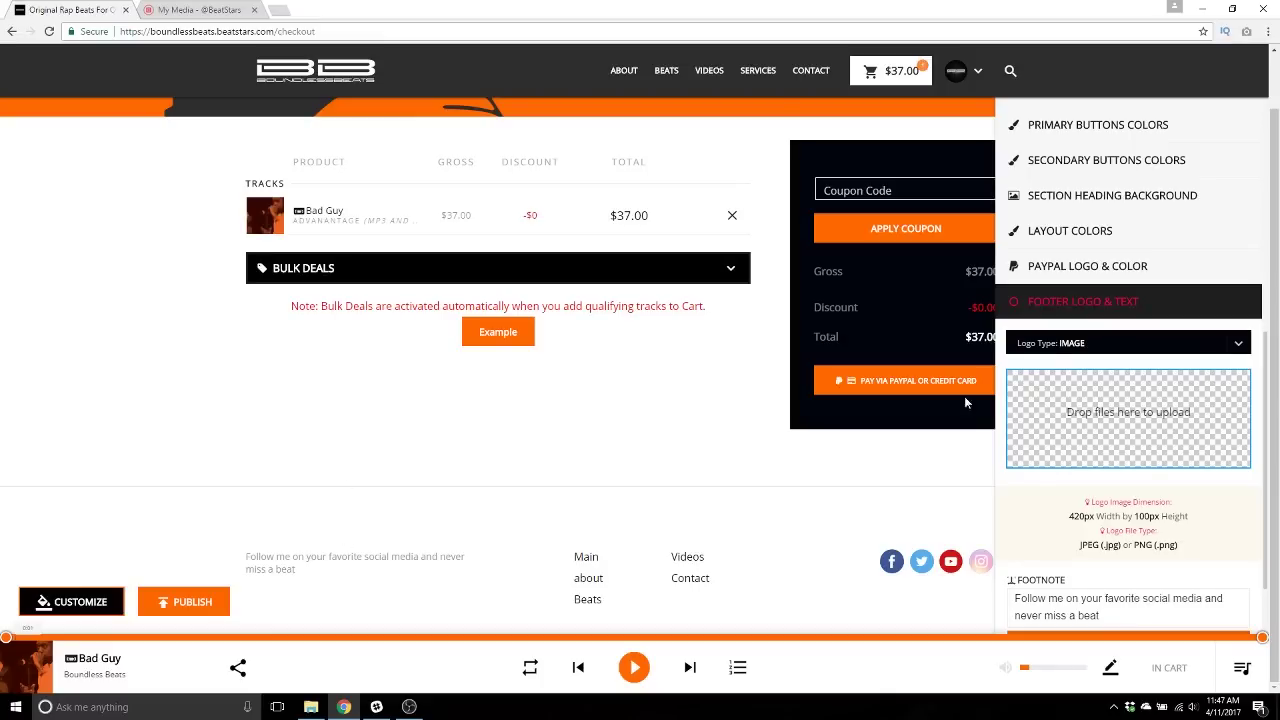
click(1234, 344)
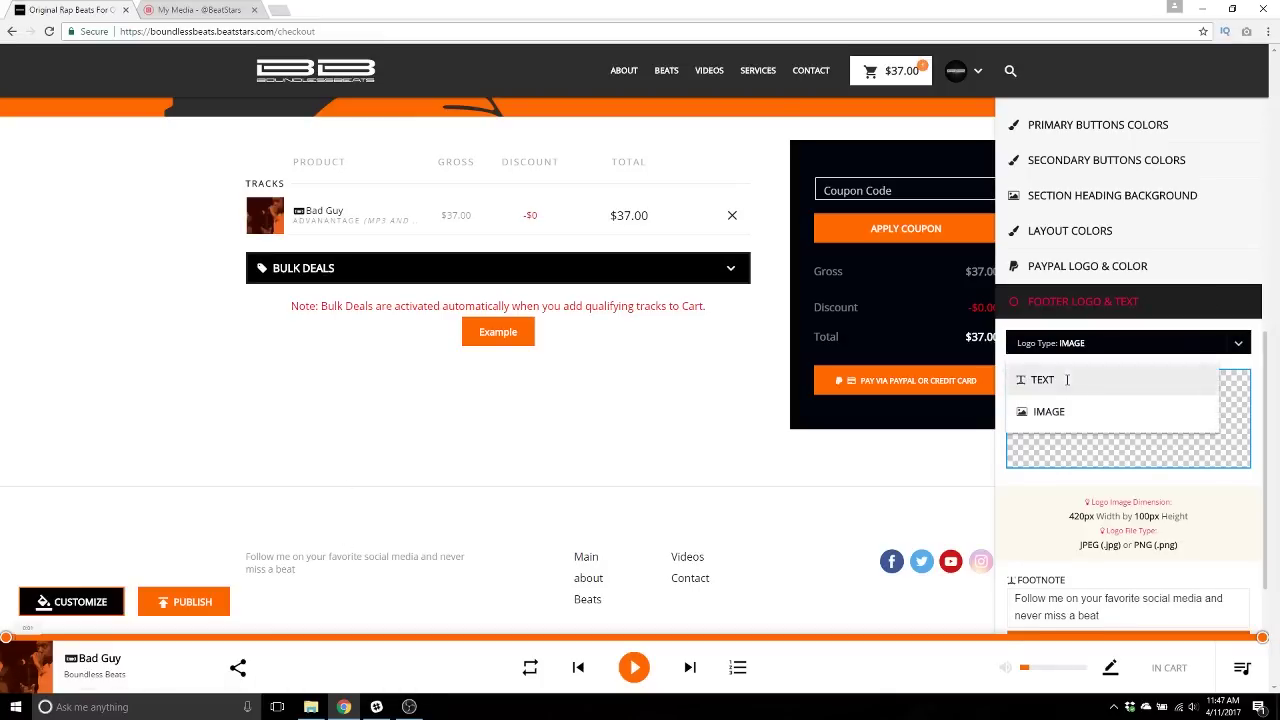
click(1067, 380)
Save the footer footnote inviting visitors to follow on social media with Update Foot Note
scroll(1030, 415, down, 1)
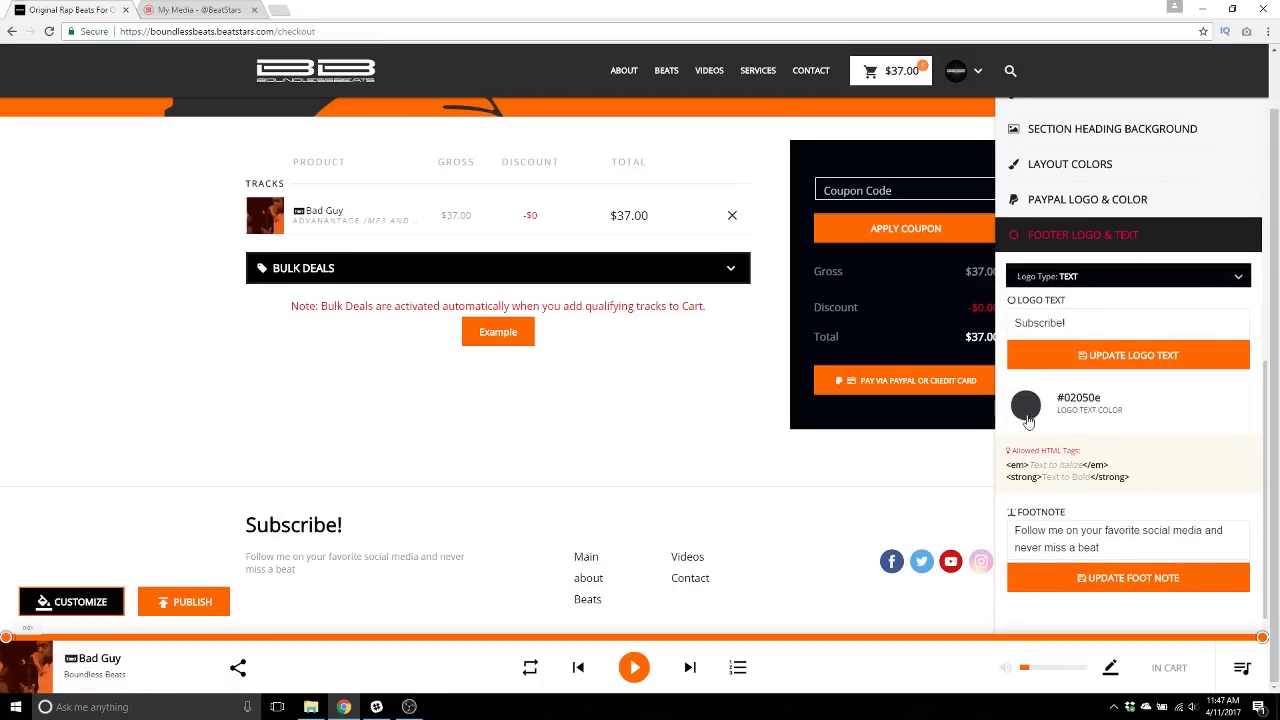
click(1130, 578)
scroll(1125, 540, down, 1)
drag(1110, 484, 964, 458)
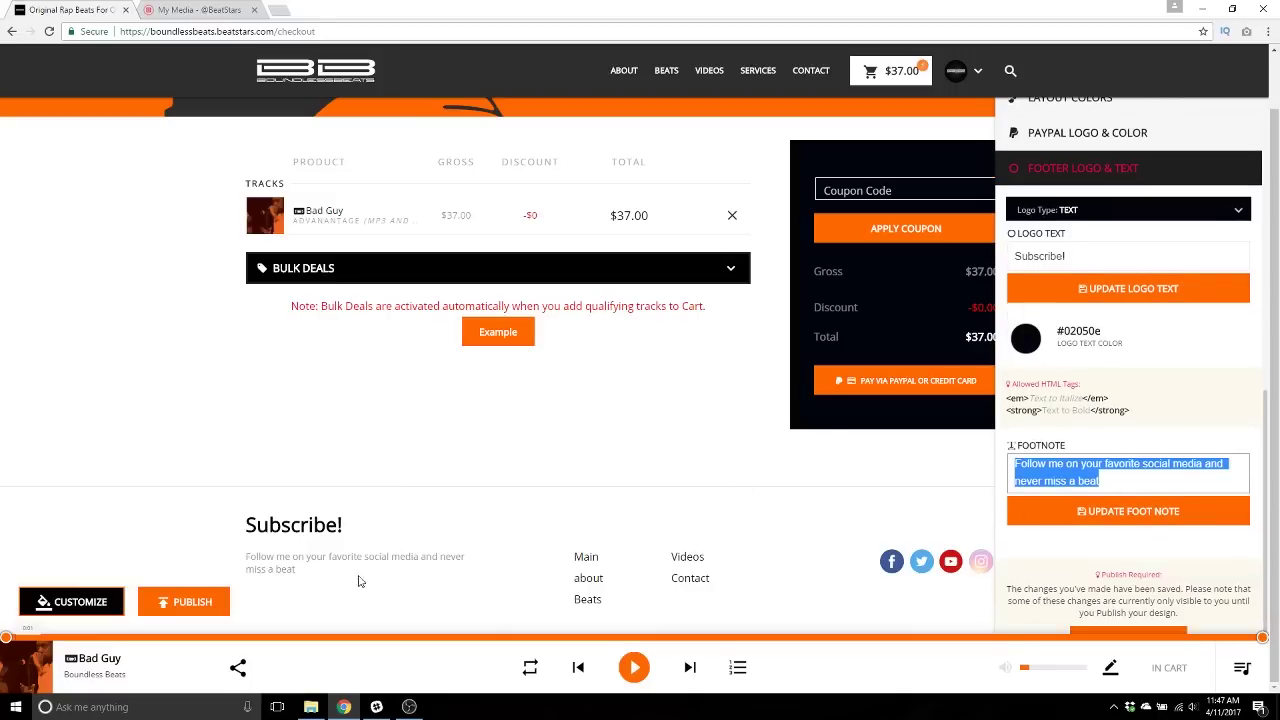
click(1211, 560)
scroll(1261, 510, down, 1)
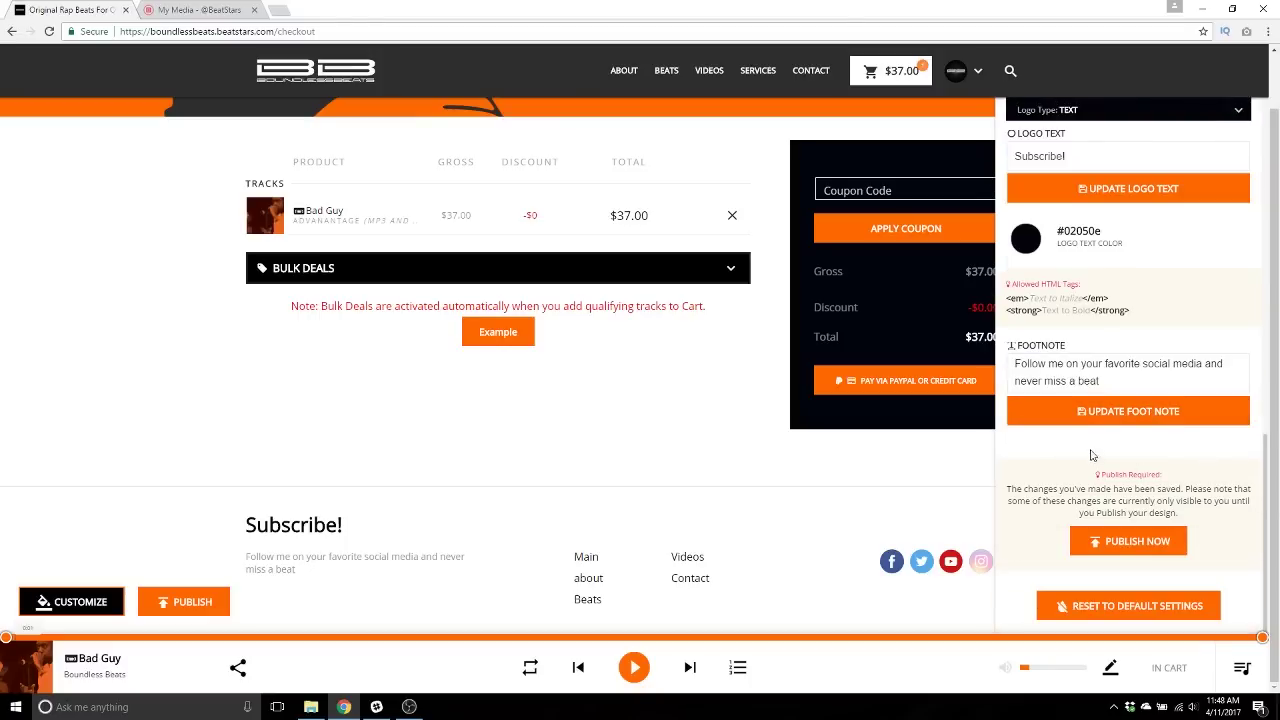